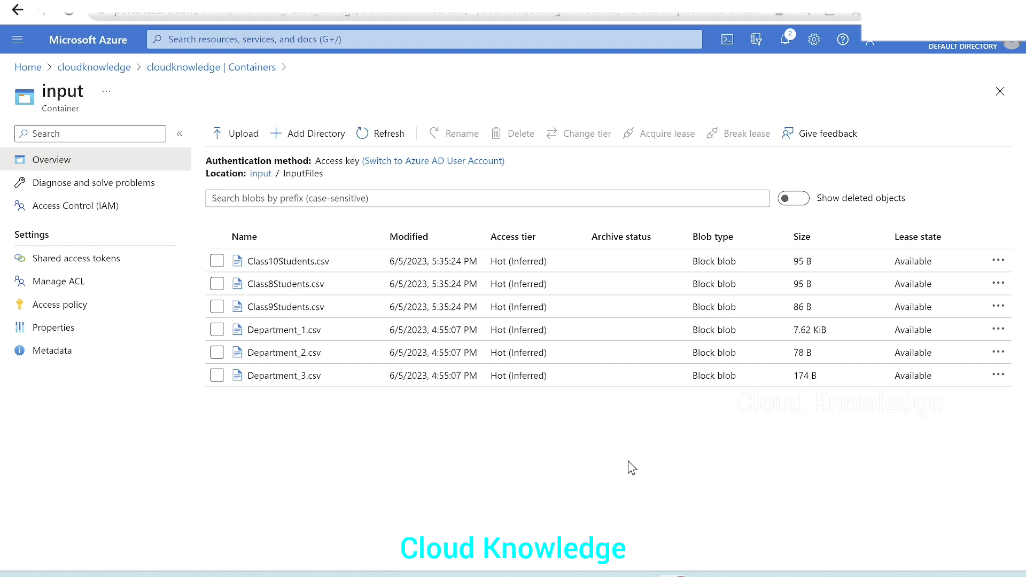
Open the InputFiles folder in the input container of the cloudknowledge storage account
click(99, 71)
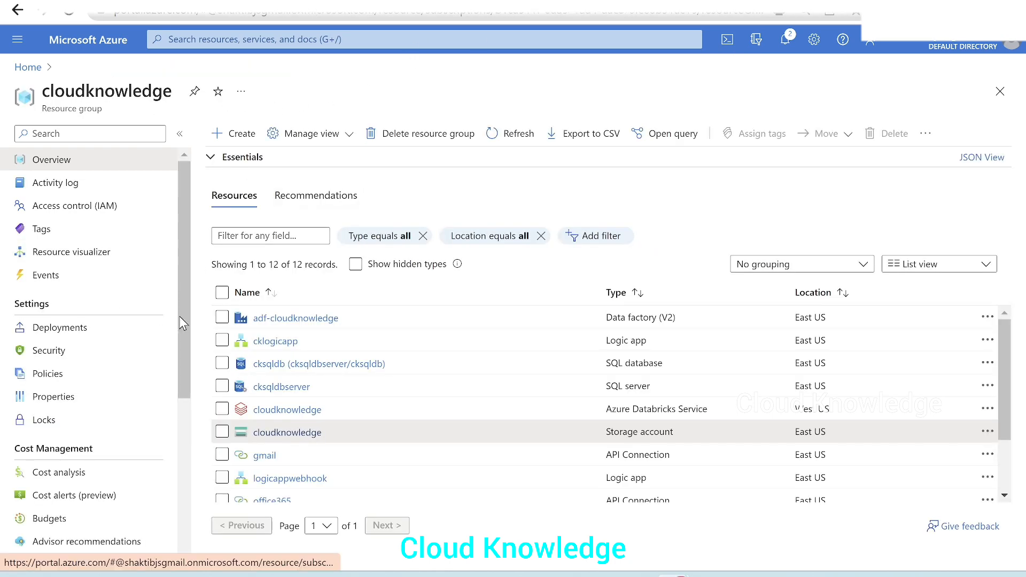
click(270, 437)
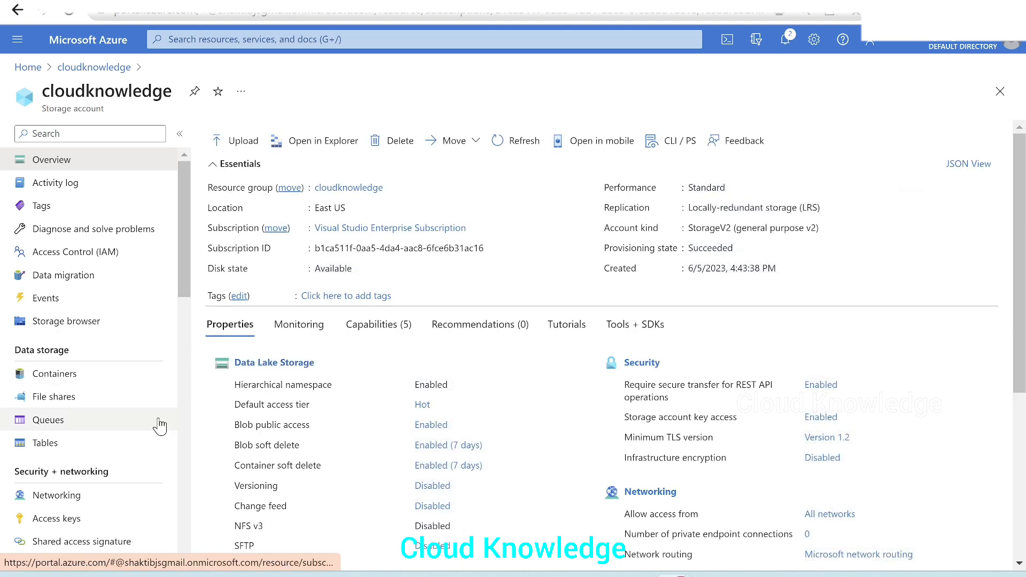
click(131, 381)
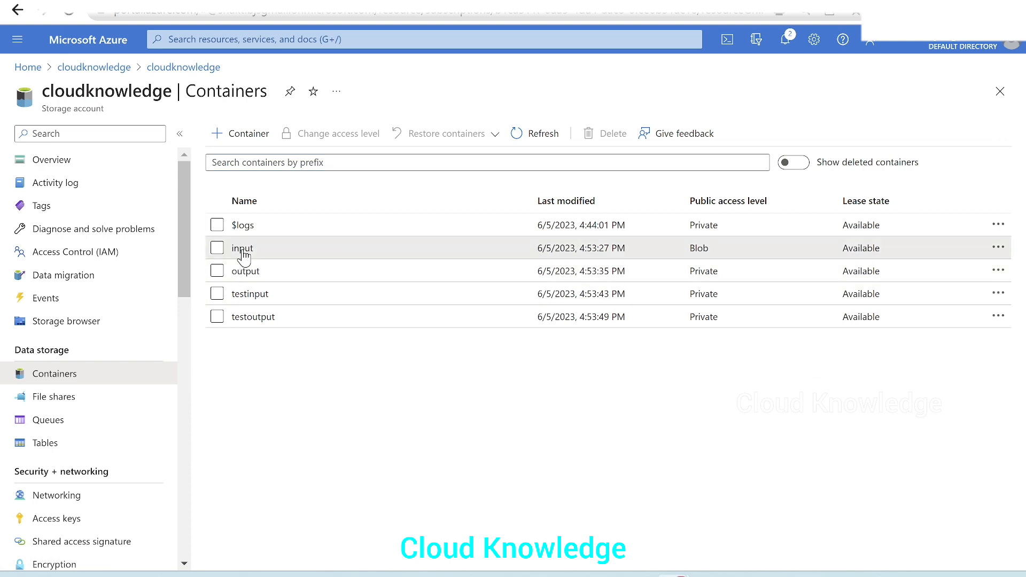
click(243, 249)
click(288, 284)
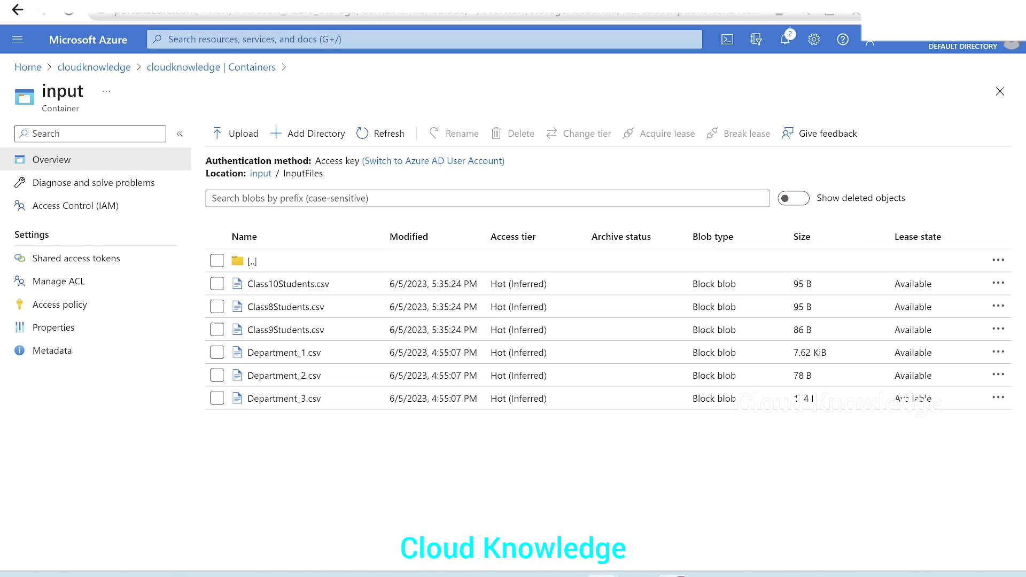
Switch to the web whiteboard and handwrite an underlined "IN folder" heading with "Department_1.csv" below it
mouse_move(634, 573)
click(680, 517)
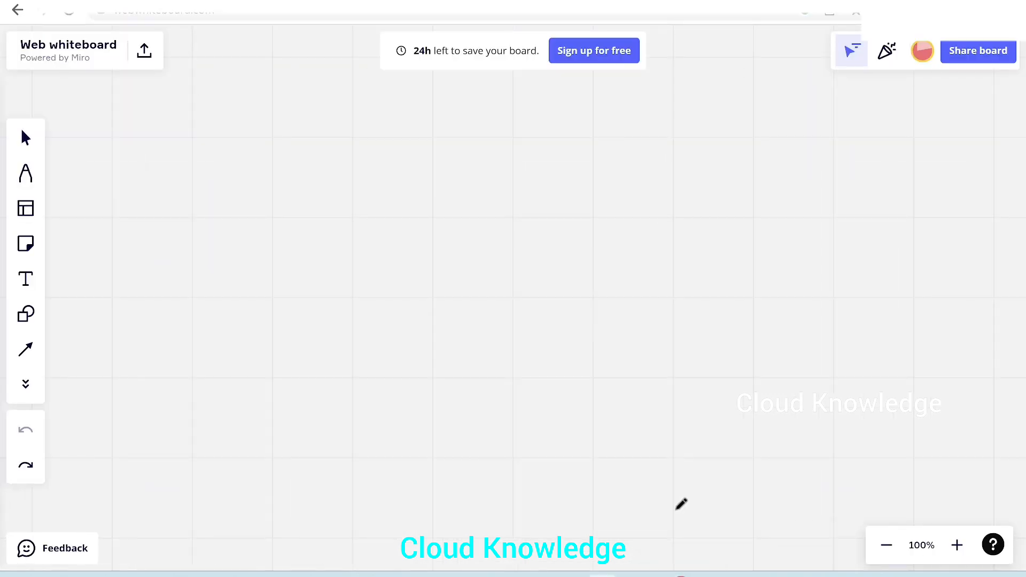
mouse_move(74, 152)
mouse_down()
mouse_move(94, 188)
mouse_move(135, 151)
mouse_move(92, 212)
mouse_up()
mouse_move(160, 131)
mouse_down()
mouse_move(176, 137)
mouse_move(207, 88)
mouse_move(283, 64)
mouse_up()
mouse_move(62, 266)
mouse_down()
mouse_move(87, 299)
mouse_move(96, 266)
mouse_move(123, 286)
mouse_move(129, 243)
mouse_move(178, 174)
mouse_move(212, 172)
mouse_move(236, 153)
mouse_up()
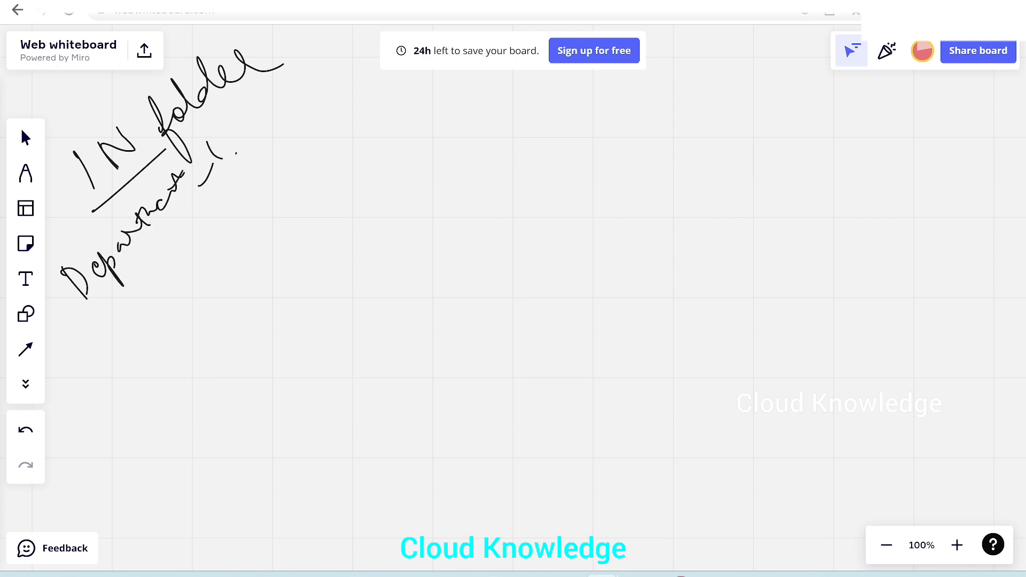
mouse_move(266, 116)
mouse_down()
mouse_move(262, 128)
mouse_move(290, 78)
mouse_up()
Add abbreviated entries 2 and 3 with dashes under Department_1.csv to continue the input file list
drag(219, 197, 257, 201)
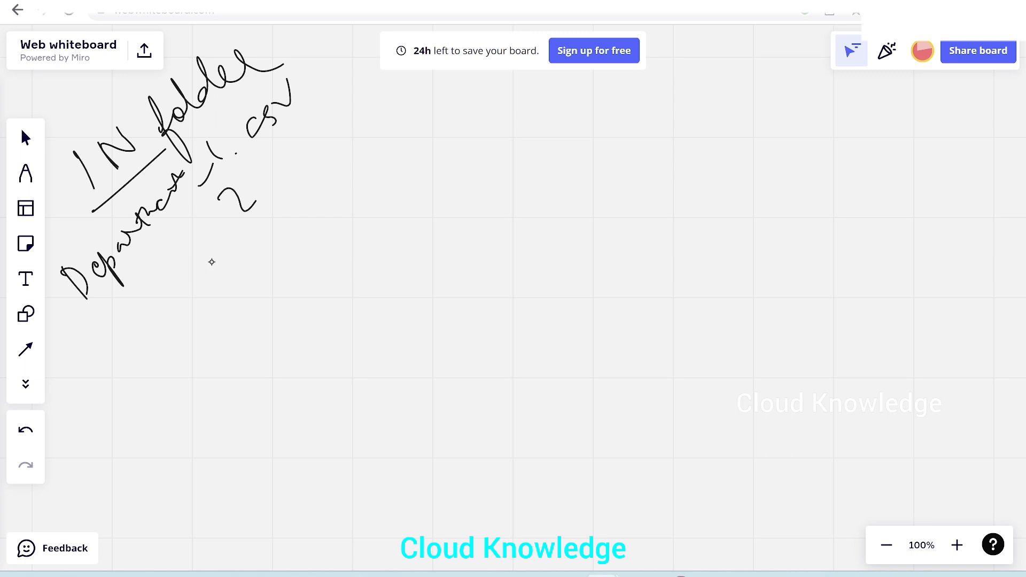
mouse_move(232, 242)
mouse_down()
mouse_move(215, 261)
mouse_move(244, 300)
mouse_up()
drag(267, 246, 297, 264)
drag(293, 138, 284, 148)
drag(303, 167, 331, 147)
drag(333, 224, 365, 209)
drag(140, 321, 133, 332)
drag(165, 380, 179, 376)
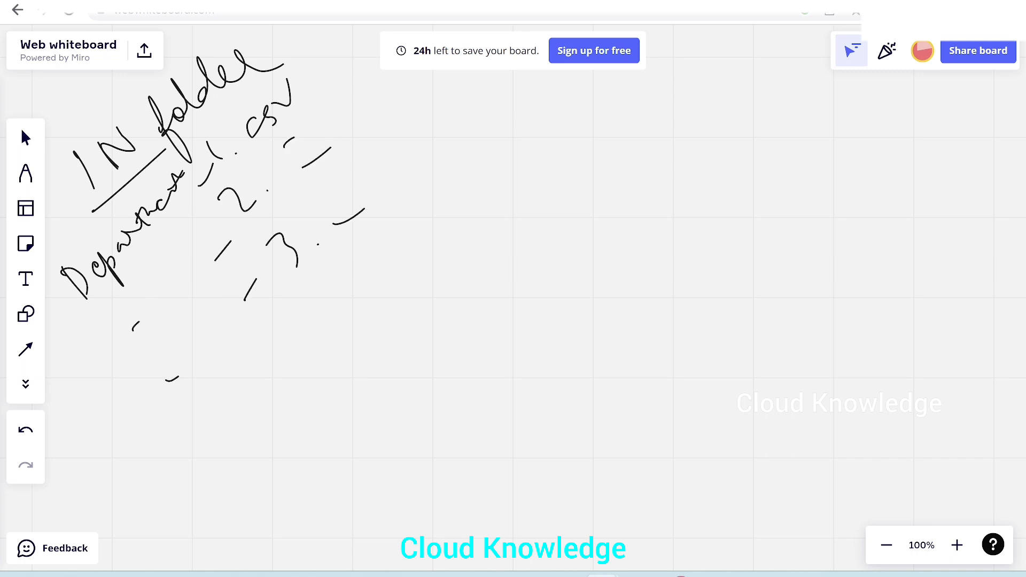
Handwrite an underlined "OUT" heading on the opposite side of the board with "DEPT_1.csv" below it
drag(871, 100, 949, 88)
mouse_move(969, 85)
mouse_down()
mouse_move(978, 119)
mouse_move(993, 76)
mouse_up()
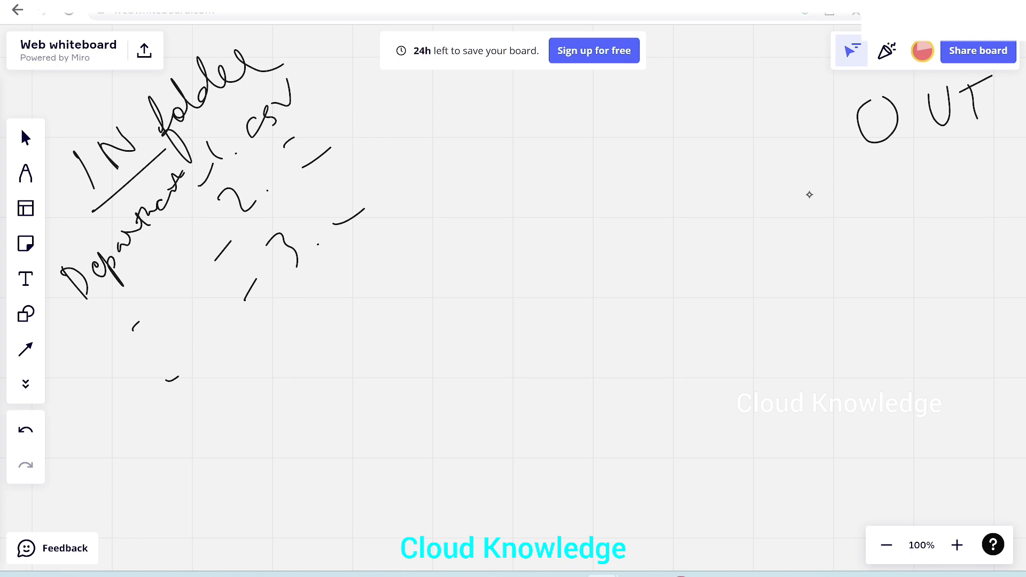
drag(763, 194, 1011, 121)
drag(746, 227, 760, 292)
mouse_move(738, 228)
mouse_down()
mouse_move(786, 225)
mouse_move(760, 283)
mouse_up()
mouse_move(808, 210)
mouse_down()
mouse_move(795, 235)
mouse_move(830, 224)
mouse_up()
mouse_move(831, 206)
mouse_down()
mouse_move(889, 179)
mouse_move(872, 235)
mouse_move(913, 219)
mouse_up()
drag(931, 168, 935, 211)
mouse_move(972, 179)
mouse_down()
mouse_move(963, 195)
mouse_move(974, 194)
mouse_up()
drag(994, 172, 1009, 164)
Write "DEPT_2.csv" under DEPT_1.csv and add dashes for the remaining output files
drag(741, 326, 760, 363)
mouse_move(788, 311)
mouse_down()
mouse_move(778, 347)
mouse_move(807, 334)
mouse_up()
drag(787, 337, 800, 324)
mouse_move(810, 309)
mouse_down()
mouse_move(814, 332)
mouse_move(824, 310)
mouse_up()
mouse_move(831, 295)
mouse_down()
mouse_move(861, 272)
mouse_move(861, 323)
mouse_up()
drag(872, 319, 897, 299)
mouse_move(908, 267)
mouse_down()
mouse_move(925, 264)
mouse_move(939, 285)
mouse_up()
click(946, 275)
mouse_move(962, 254)
mouse_down()
mouse_move(955, 261)
mouse_move(989, 236)
mouse_move(1002, 261)
mouse_move(1015, 219)
mouse_up()
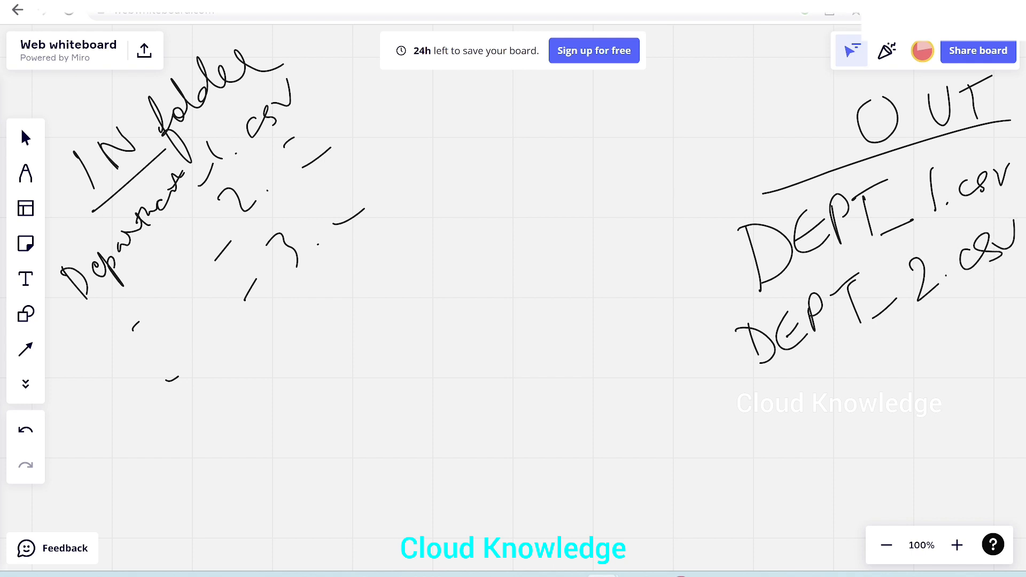
drag(844, 370, 869, 357)
drag(858, 407, 899, 378)
drag(920, 396, 935, 391)
Draw curly brackets beside the input and output lists and loop around the output file names
mouse_move(284, 67)
mouse_down()
mouse_move(422, 232)
mouse_move(387, 272)
mouse_up()
mouse_move(744, 204)
mouse_down()
mouse_move(777, 328)
mouse_move(887, 489)
mouse_up()
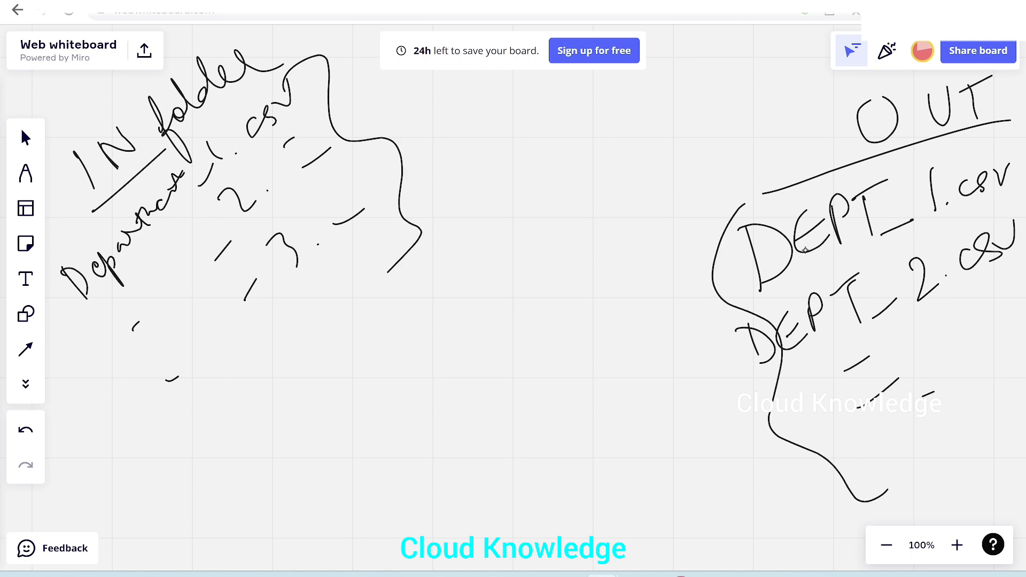
mouse_move(929, 172)
mouse_down()
mouse_move(871, 269)
mouse_move(912, 162)
mouse_up()
drag(776, 298, 886, 254)
mouse_move(720, 347)
mouse_down()
mouse_move(938, 309)
mouse_move(913, 260)
mouse_up()
drag(833, 372, 932, 340)
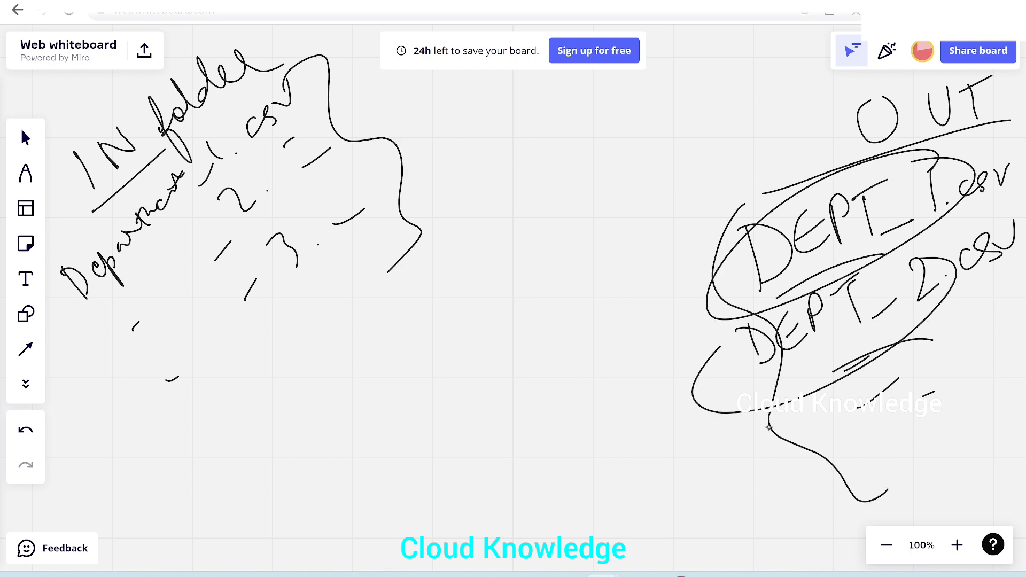
drag(721, 498, 909, 357)
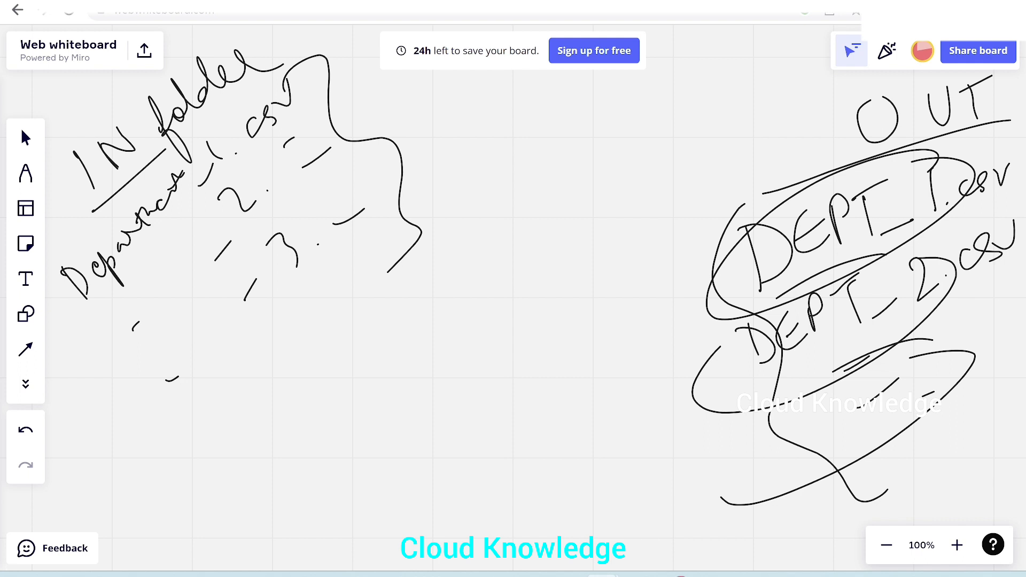
Circle "IN", write "GetItem" beside the input list, and bracket the list's other side
mouse_move(94, 111)
mouse_down()
mouse_move(77, 113)
mouse_move(163, 152)
mouse_move(109, 207)
mouse_move(83, 116)
mouse_up()
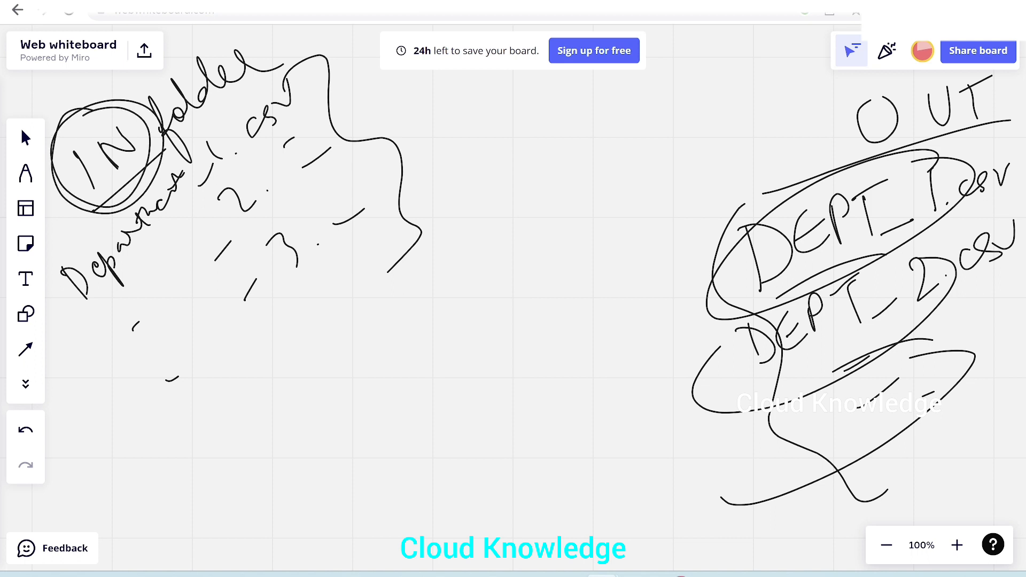
mouse_move(416, 100)
mouse_down()
mouse_move(399, 107)
mouse_move(449, 171)
mouse_move(483, 112)
mouse_move(491, 135)
mouse_up()
mouse_move(516, 74)
mouse_down()
mouse_move(523, 123)
mouse_move(630, 84)
mouse_up()
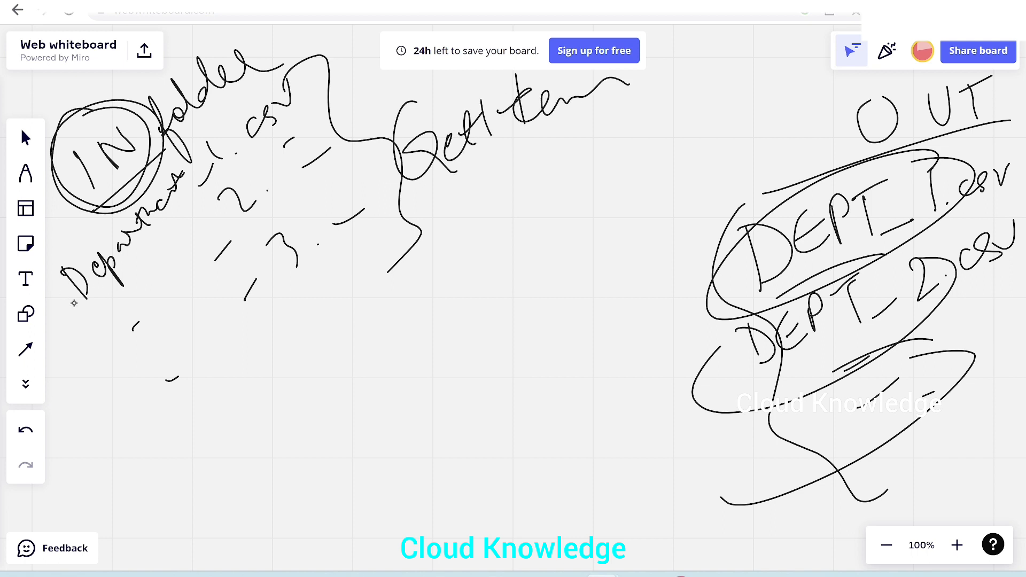
drag(44, 319, 227, 407)
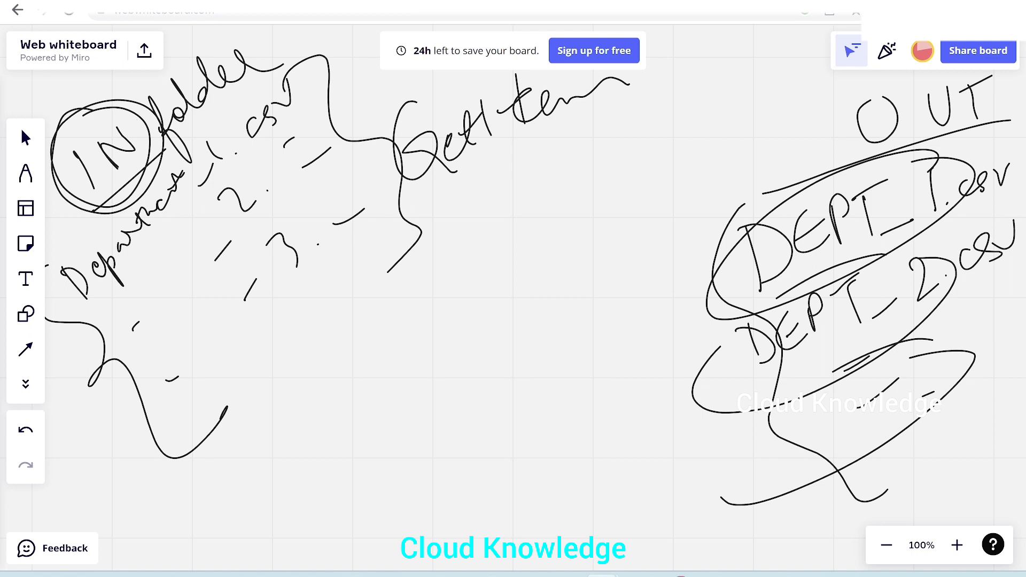
Write "GetMeta" underlined below the input list and draw two long lines down from it
mouse_move(312, 296)
mouse_down()
mouse_move(321, 323)
mouse_move(336, 326)
mouse_move(368, 286)
mouse_move(433, 261)
mouse_up()
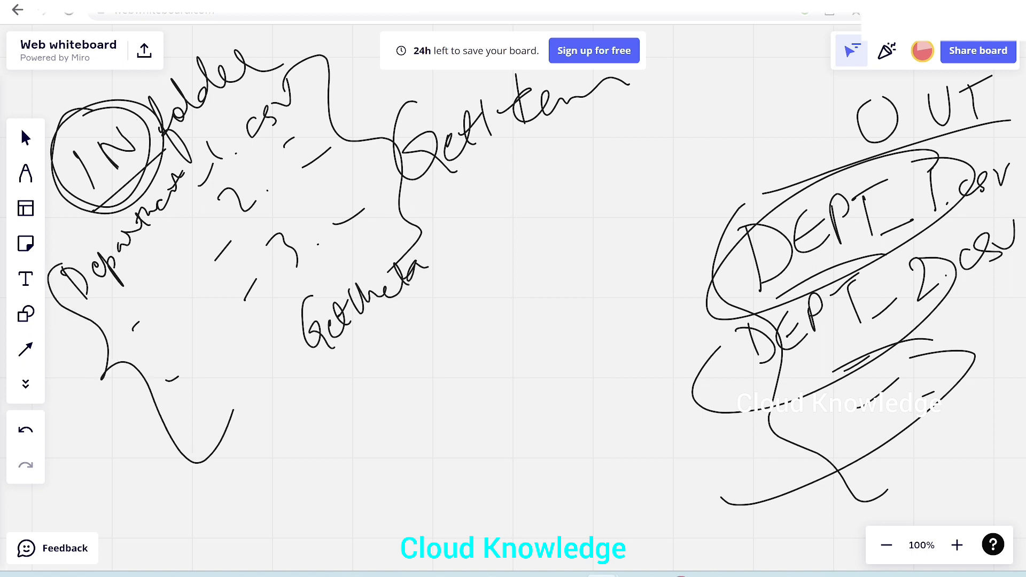
drag(323, 360, 481, 231)
drag(286, 388, 347, 570)
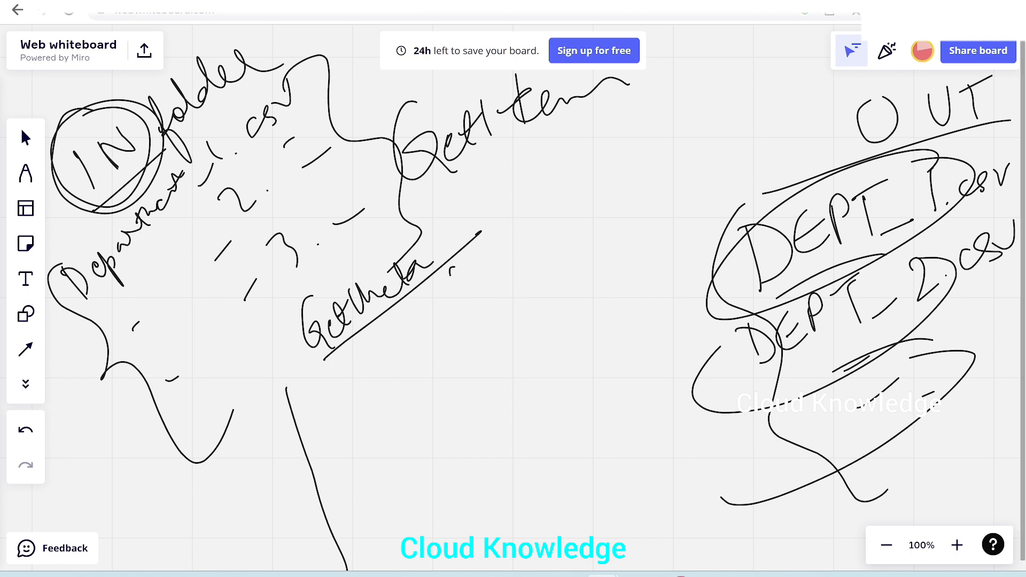
drag(451, 267, 514, 532)
Write "child Item" underlined beneath GetMeta, mark it with a tick, and circle "IN" again
mouse_move(320, 389)
mouse_down()
mouse_move(309, 420)
mouse_move(342, 393)
mouse_up()
mouse_move(348, 358)
mouse_down()
mouse_move(357, 385)
mouse_move(426, 320)
mouse_move(501, 273)
mouse_up()
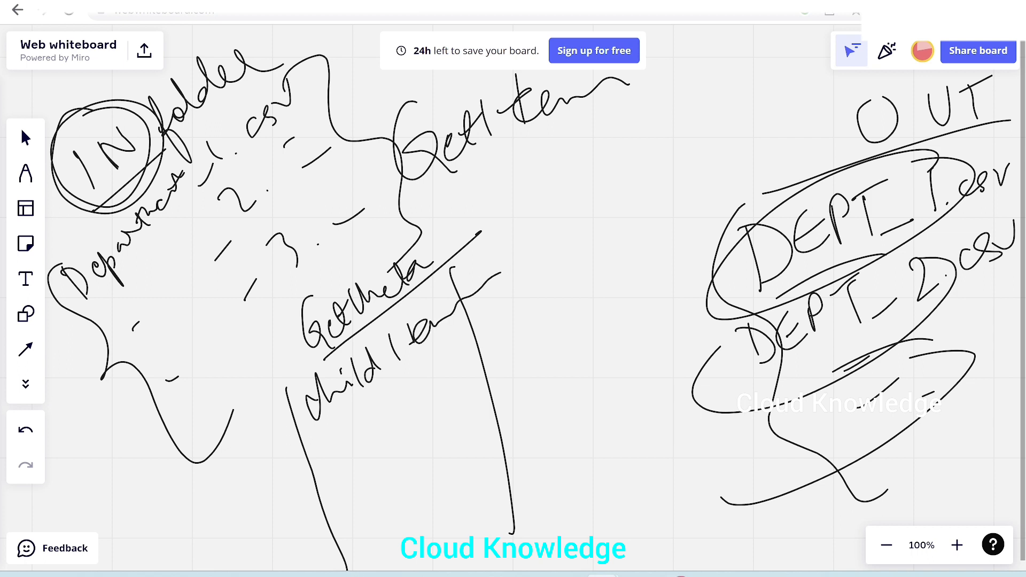
mouse_move(75, 145)
mouse_down()
mouse_move(77, 209)
mouse_move(106, 124)
mouse_up()
drag(304, 448, 477, 314)
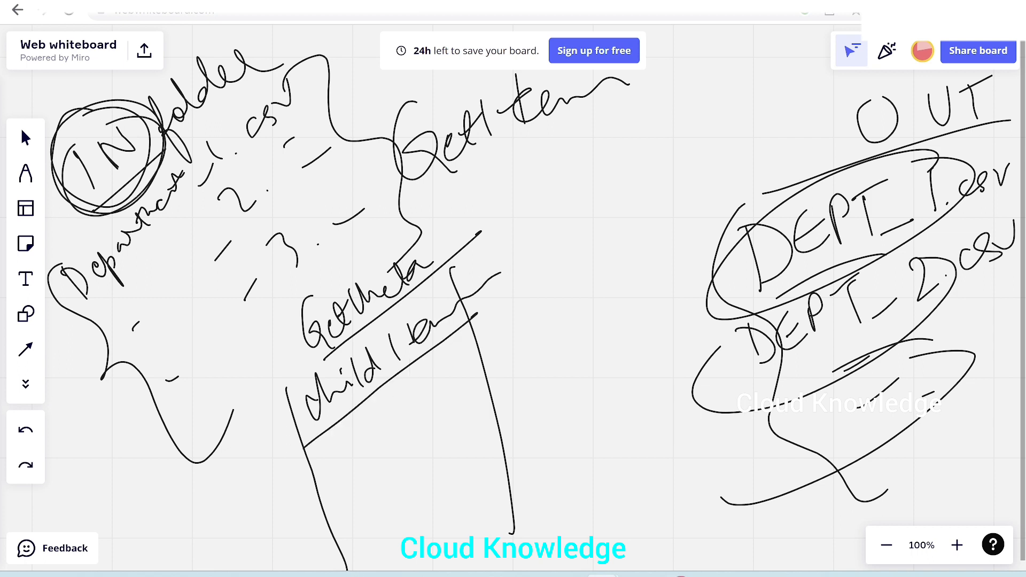
mouse_move(102, 125)
mouse_down()
mouse_move(95, 129)
mouse_move(123, 110)
mouse_up()
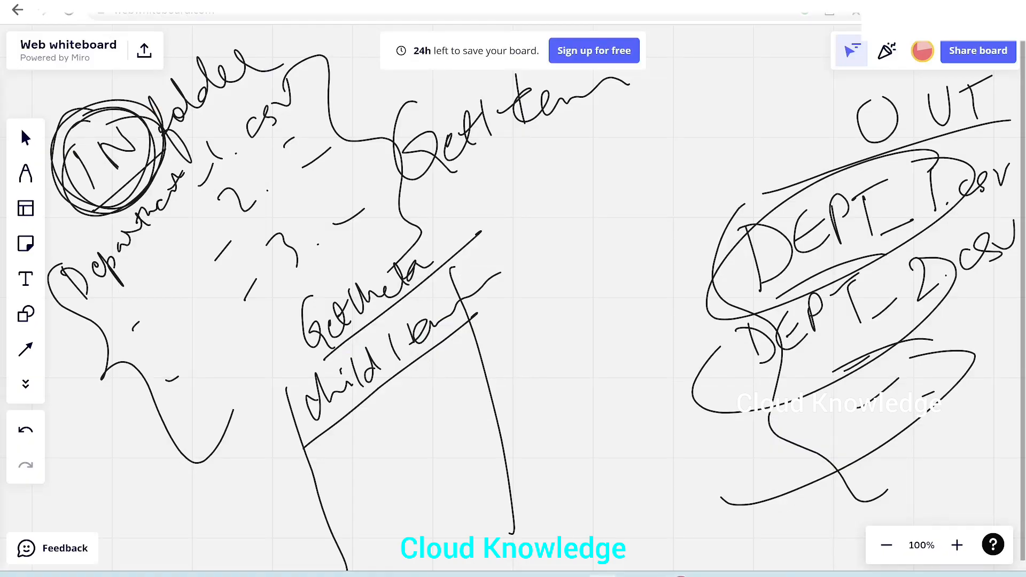
mouse_move(483, 294)
mouse_down()
mouse_move(496, 297)
mouse_move(545, 210)
mouse_up()
Write "Filter activity" below child Item, underline "Filter", and add emphasis strokes beside GetMeta
drag(348, 422, 376, 400)
mouse_move(351, 425)
mouse_down()
mouse_move(363, 447)
mouse_move(370, 423)
mouse_up()
click(370, 414)
mouse_move(376, 419)
mouse_down()
mouse_move(381, 433)
mouse_move(402, 393)
mouse_move(430, 396)
mouse_move(455, 381)
mouse_up()
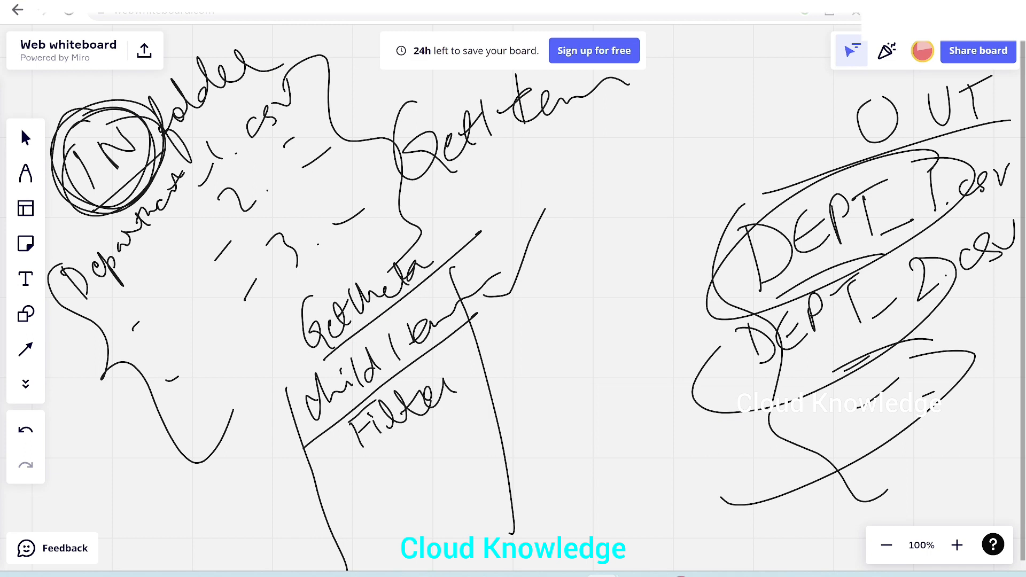
drag(408, 405, 444, 388)
mouse_move(466, 382)
mouse_down()
mouse_move(531, 318)
mouse_move(543, 328)
mouse_move(567, 285)
mouse_move(608, 330)
mouse_up()
click(530, 321)
mouse_move(382, 449)
mouse_down()
mouse_move(473, 396)
mouse_move(449, 406)
mouse_up()
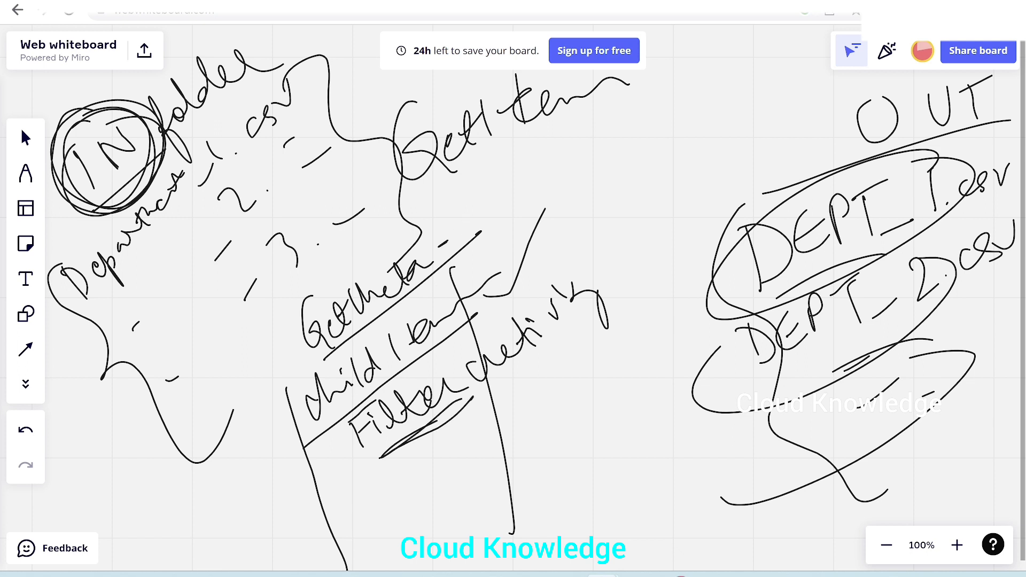
drag(438, 255, 487, 209)
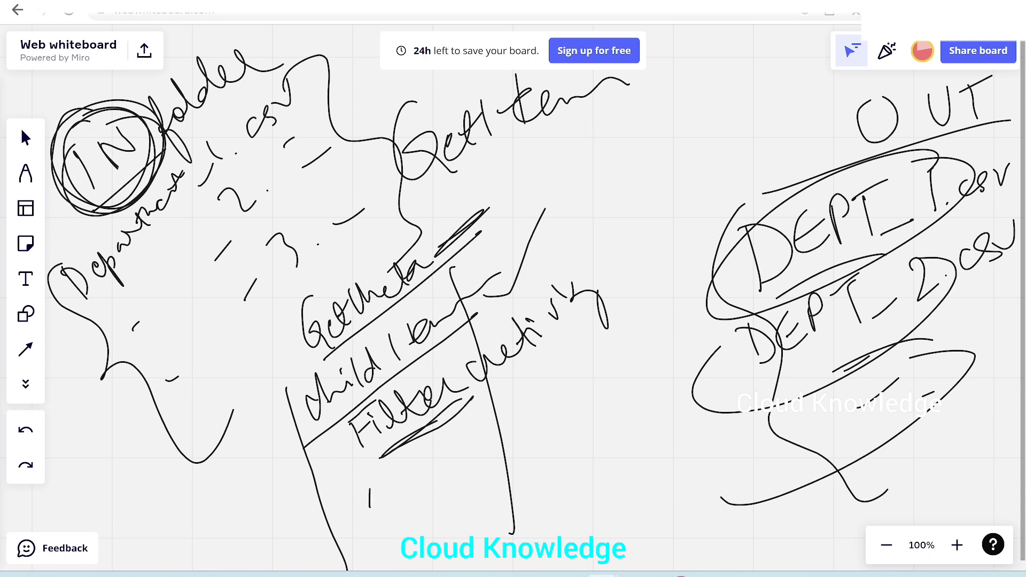
Write "starts with" under Filter, circle it and the "Department" prefix, and draw an arrow leading on from it
drag(369, 506, 385, 496)
mouse_move(377, 480)
mouse_down()
mouse_move(382, 497)
mouse_move(391, 486)
mouse_up()
drag(412, 471, 420, 468)
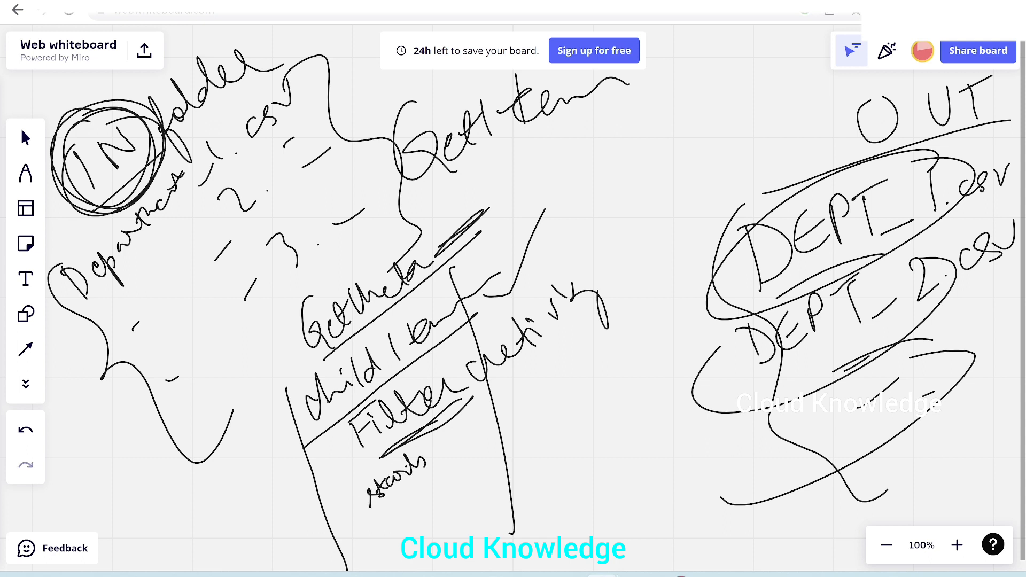
drag(447, 436, 478, 424)
mouse_move(393, 449)
mouse_down()
mouse_move(354, 484)
mouse_move(367, 491)
mouse_up()
mouse_move(80, 320)
mouse_down()
mouse_move(127, 292)
mouse_move(62, 258)
mouse_move(89, 303)
mouse_up()
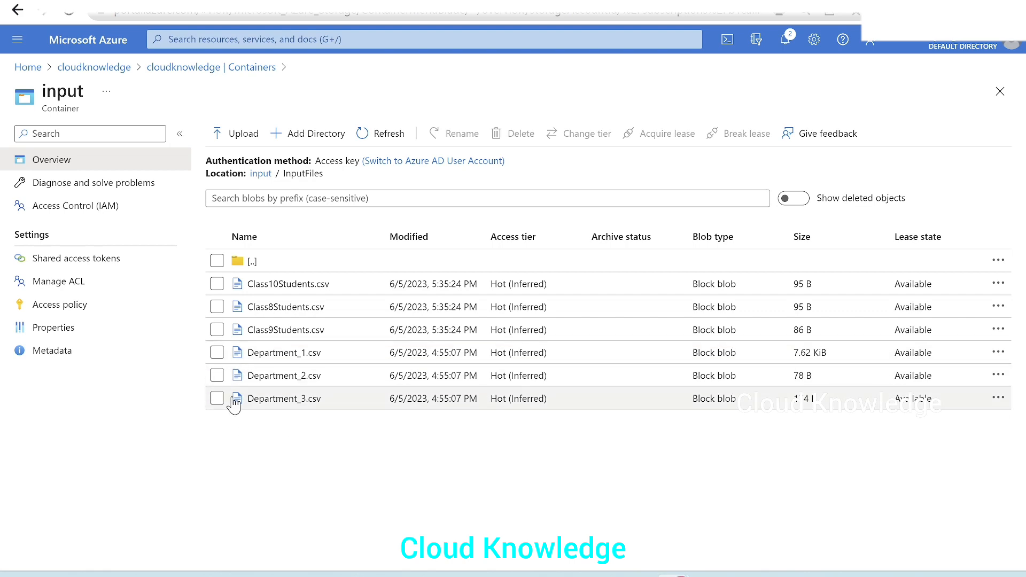
key(alt+Tab)
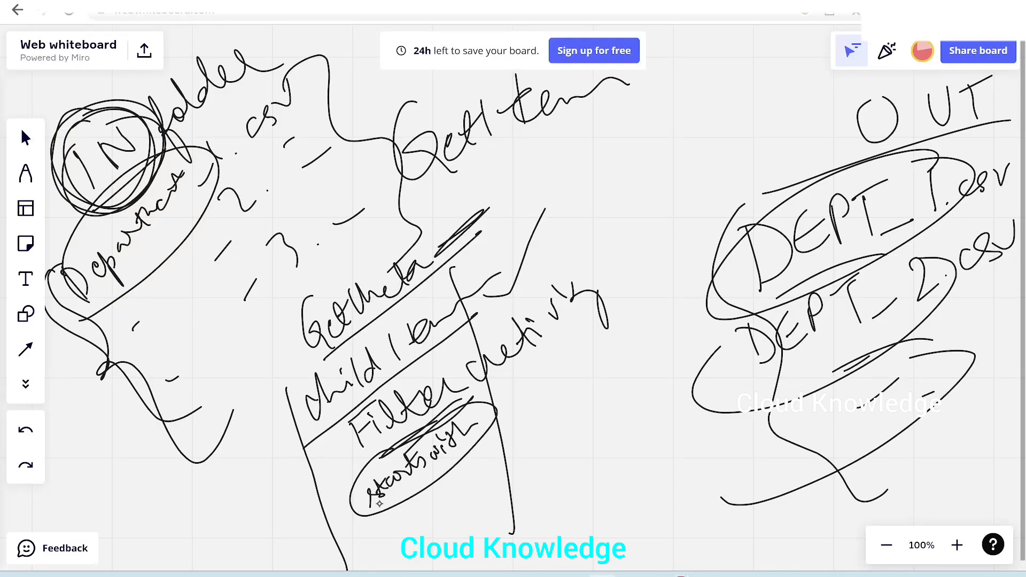
mouse_move(379, 512)
mouse_down()
mouse_move(413, 551)
mouse_move(457, 513)
mouse_move(453, 545)
mouse_up()
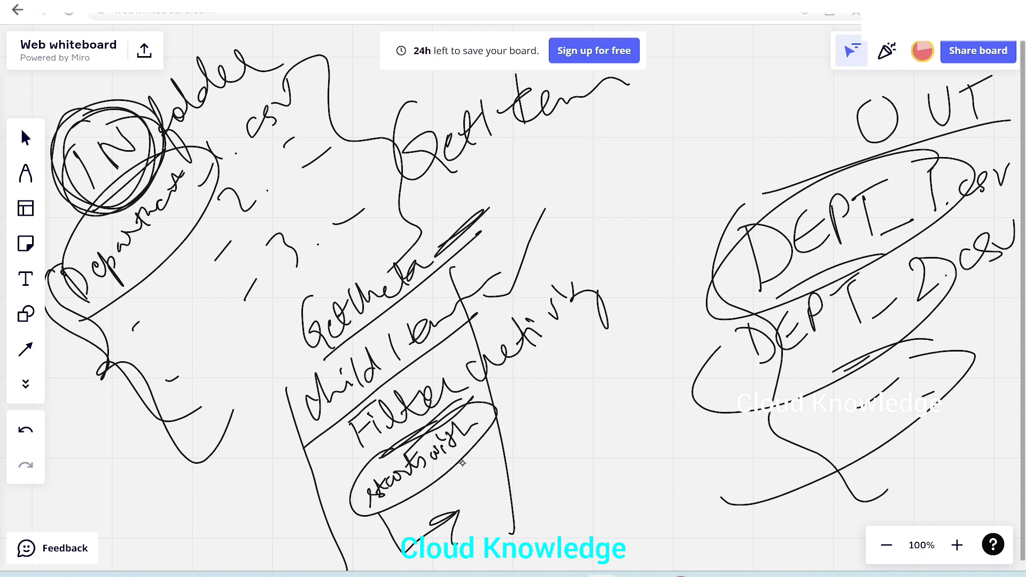
Write "ForEach" beside the starts with condition and underline it heavily
drag(463, 463, 484, 444)
mouse_move(503, 469)
mouse_down()
mouse_move(521, 420)
mouse_move(546, 443)
mouse_move(582, 380)
mouse_move(639, 393)
mouse_up()
mouse_move(476, 498)
mouse_down()
mouse_move(648, 388)
mouse_move(475, 504)
mouse_move(638, 386)
mouse_up()
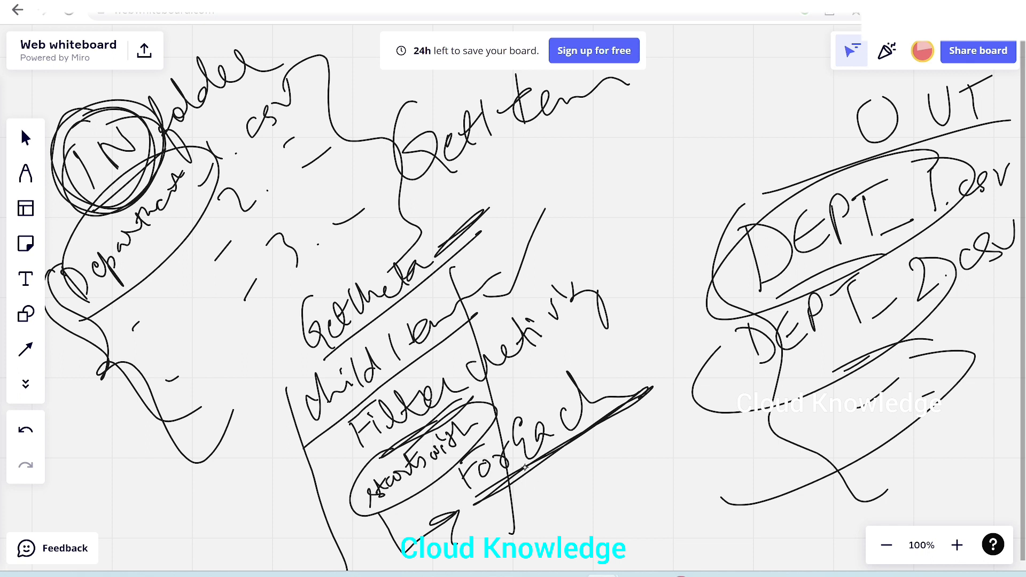
Draw an arrow from ForEach and write an underlined "Copy Act" below it
drag(521, 465, 550, 510)
mouse_move(580, 484)
mouse_down()
mouse_move(561, 497)
mouse_move(594, 513)
mouse_up()
mouse_move(602, 500)
mouse_down()
mouse_move(620, 491)
mouse_move(655, 516)
mouse_up()
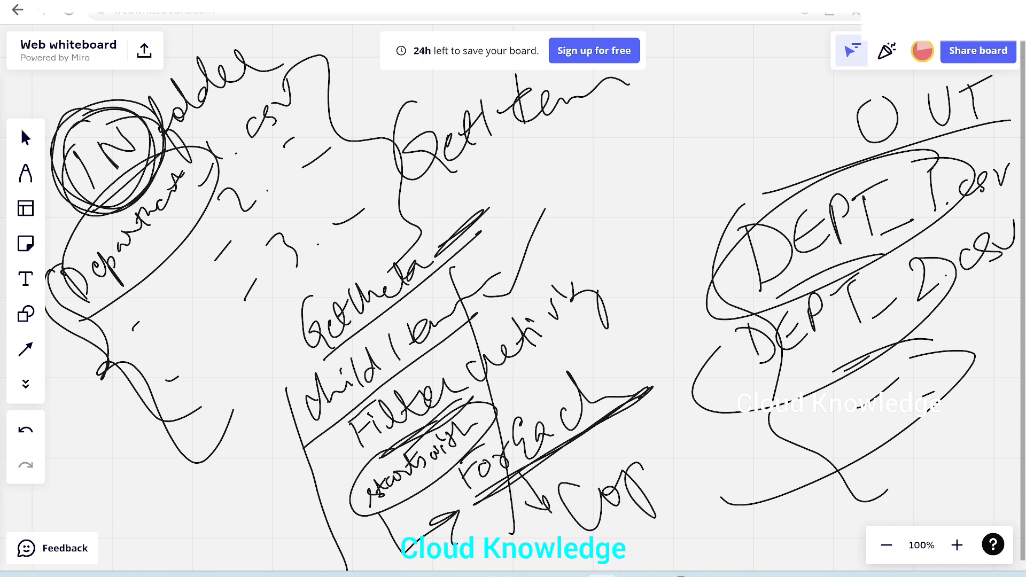
drag(638, 469, 645, 487)
drag(644, 441, 694, 500)
drag(691, 396, 716, 436)
mouse_move(685, 381)
mouse_down()
mouse_move(730, 422)
mouse_move(756, 373)
mouse_move(727, 393)
mouse_up()
drag(740, 350, 775, 316)
drag(594, 559, 800, 370)
Draw arrows from Copy Act to the input list and to a handwritten "Sink", with "replace" below Sink
mouse_move(636, 530)
mouse_down()
mouse_move(674, 507)
mouse_move(631, 541)
mouse_move(193, 301)
mouse_move(279, 301)
mouse_up()
mouse_move(697, 521)
mouse_down()
mouse_move(792, 487)
mouse_move(778, 534)
mouse_up()
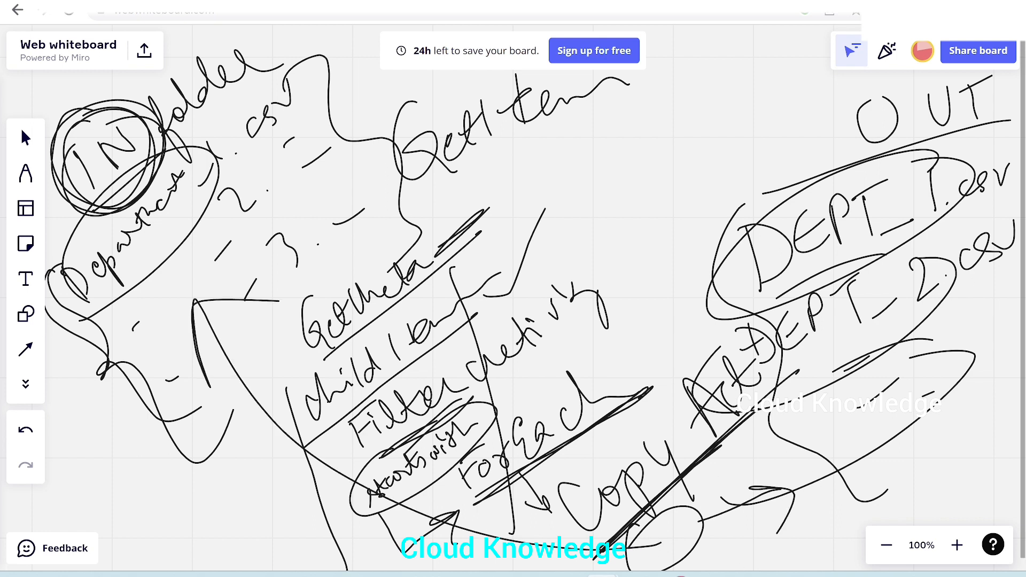
drag(837, 459, 825, 503)
drag(826, 481, 862, 503)
drag(847, 454, 861, 487)
mouse_move(874, 473)
mouse_down()
mouse_move(908, 422)
mouse_move(915, 443)
mouse_up()
drag(917, 439, 944, 432)
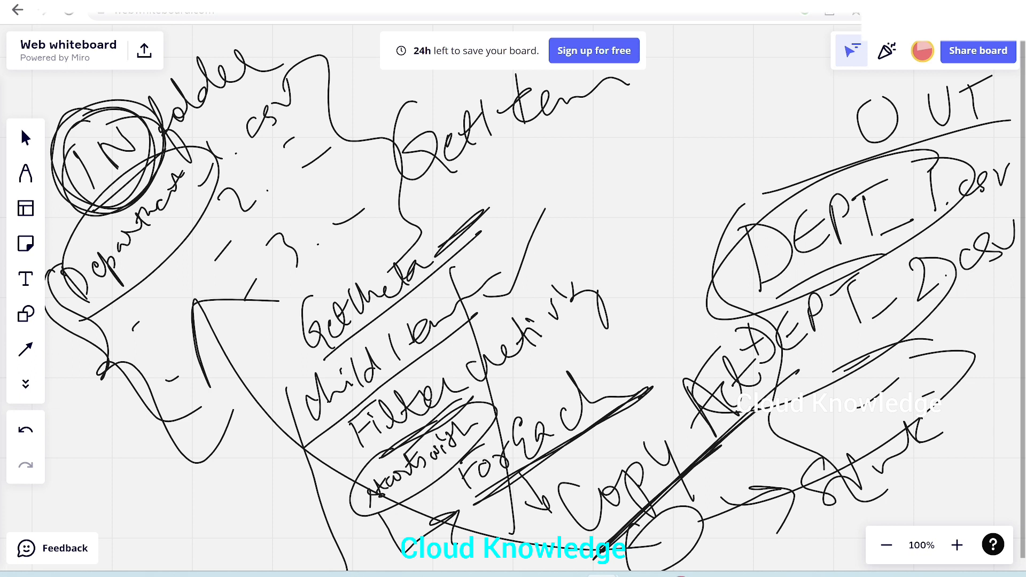
mouse_move(858, 504)
mouse_down()
mouse_move(962, 435)
mouse_move(916, 505)
mouse_move(777, 534)
mouse_move(853, 505)
mouse_move(839, 528)
mouse_move(952, 460)
mouse_up()
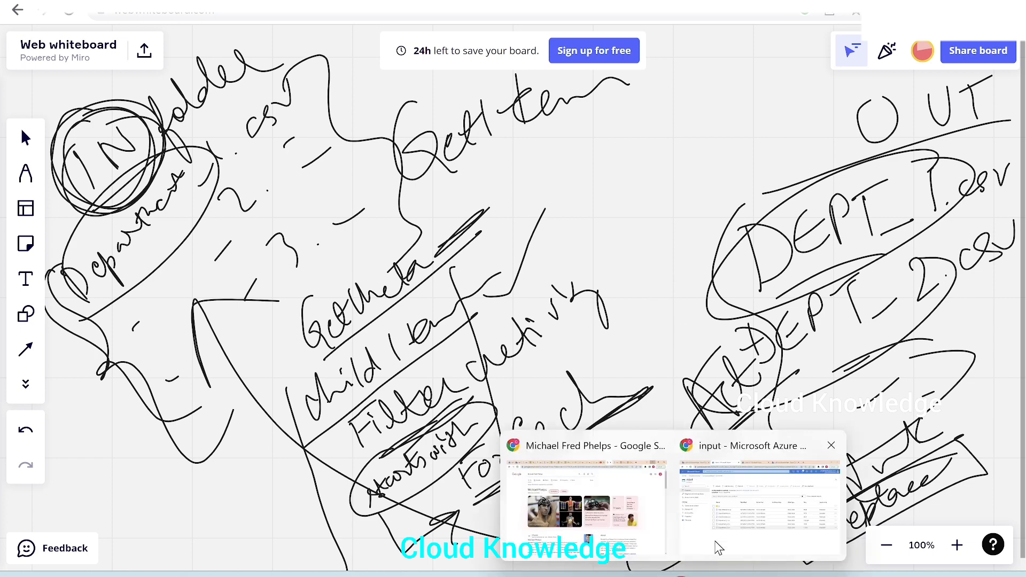
Switch to Azure Data Factory and create a new pipeline named pipelineRenameFilesInBulk, collapsing the properties and resource panes
click(716, 542)
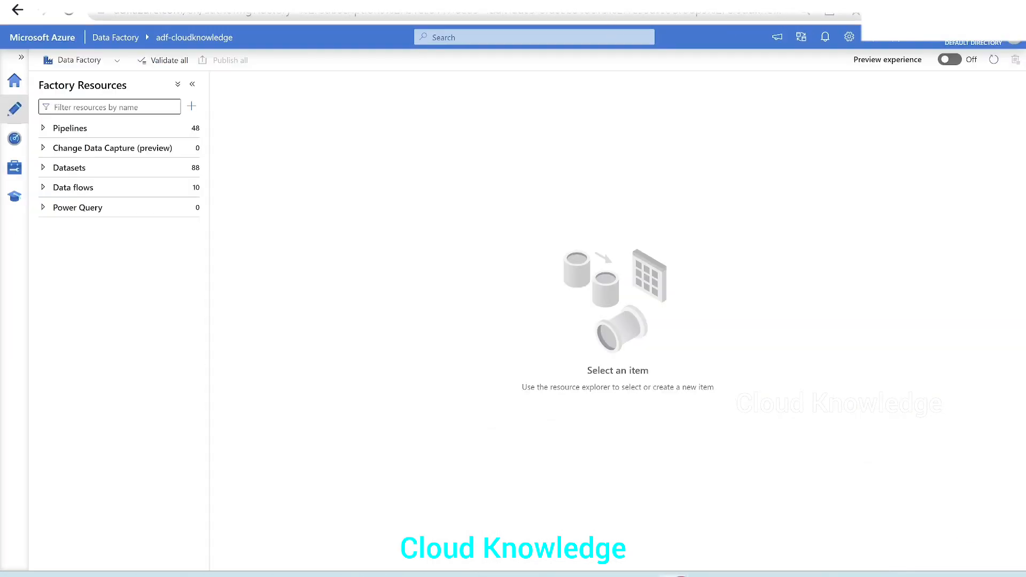
click(192, 106)
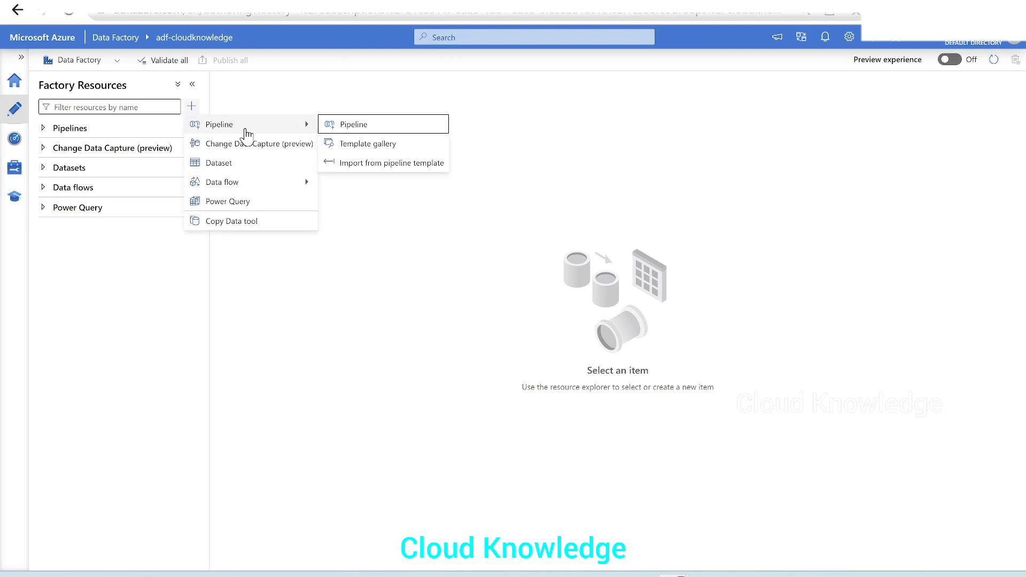
key(Return)
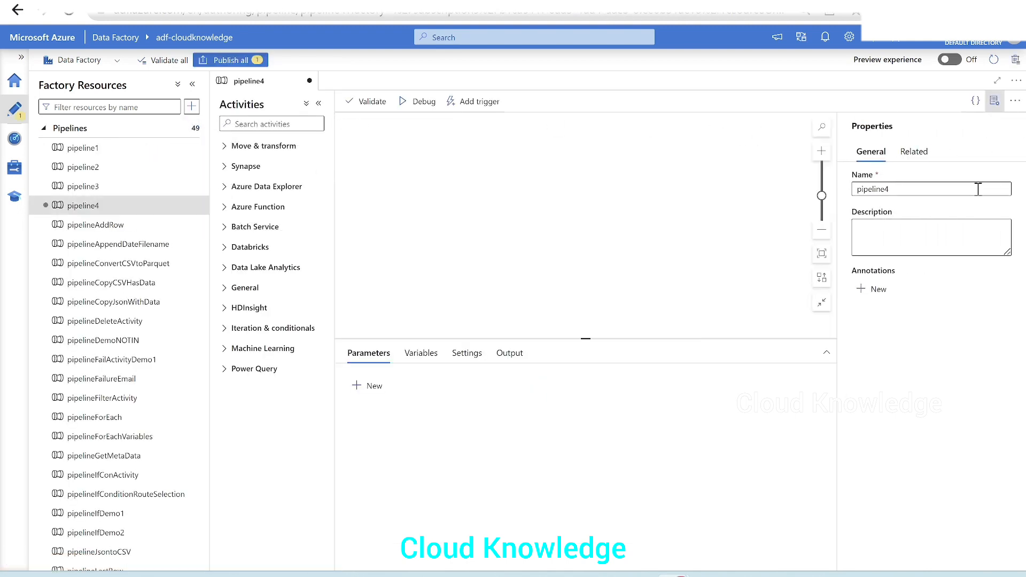
click(948, 191)
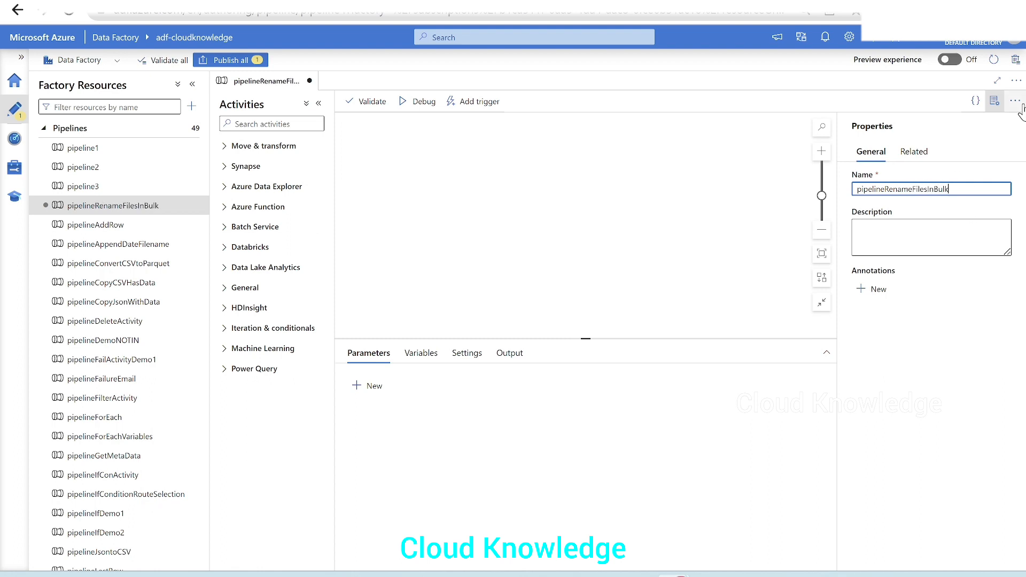
click(995, 101)
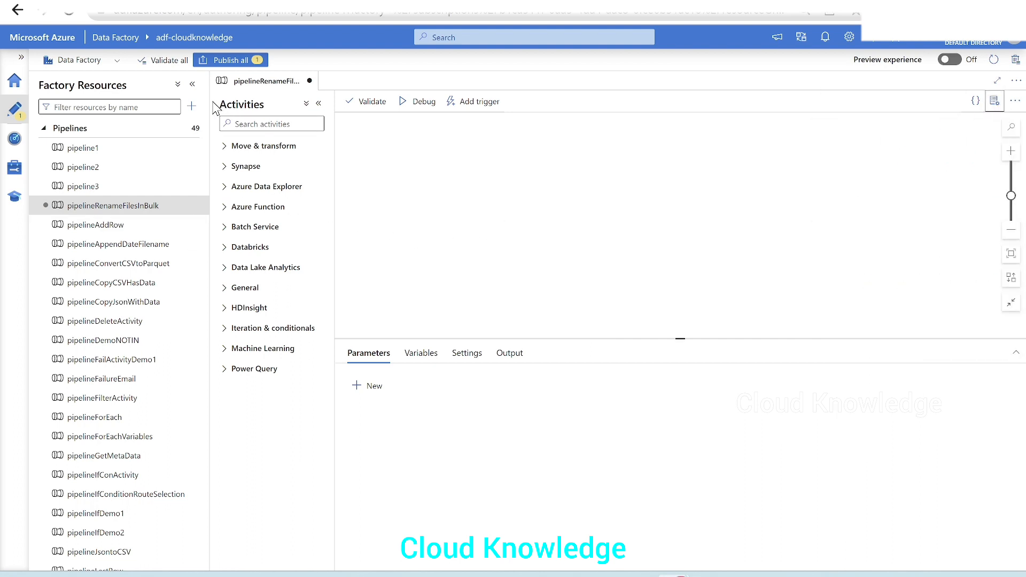
click(193, 84)
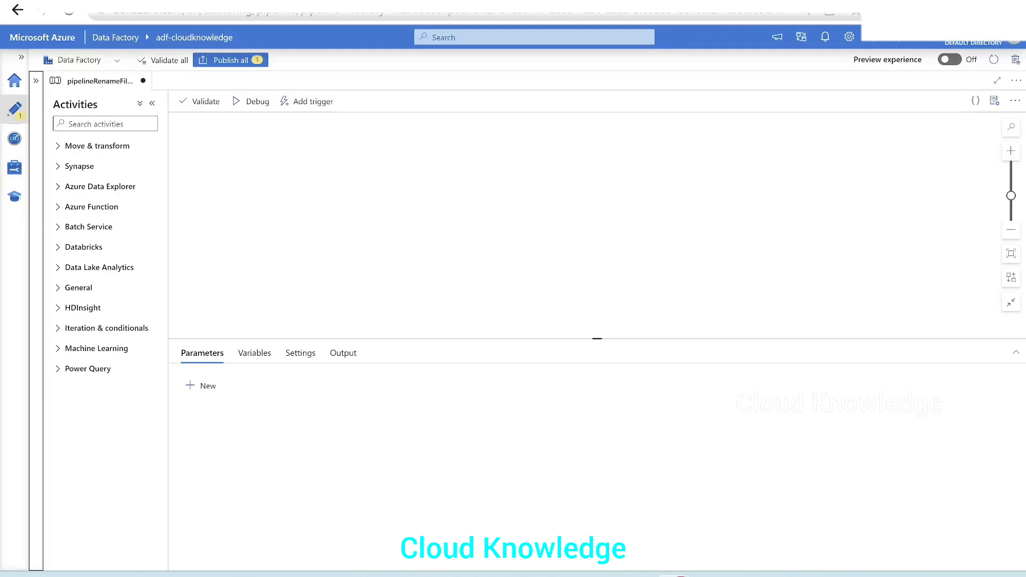
Add a Get Metadata activity from the General category to the pipeline canvas and open its settings
click(79, 289)
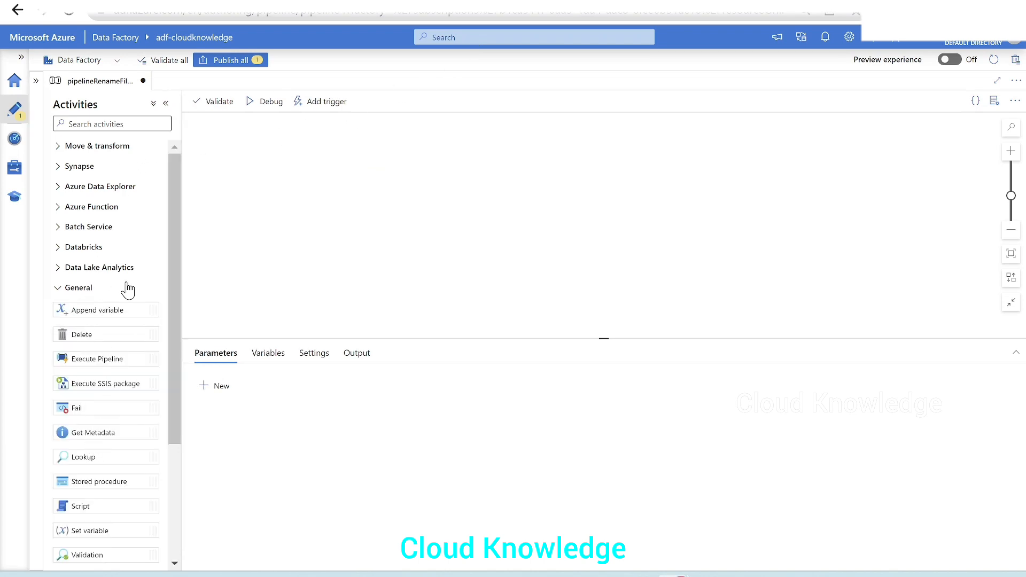
drag(110, 430, 300, 160)
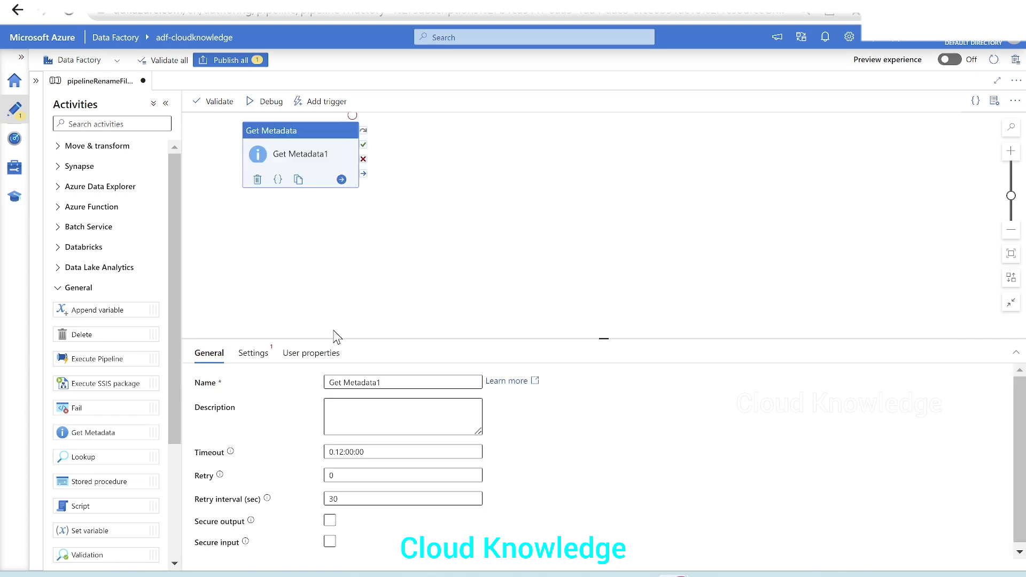
drag(335, 339, 337, 229)
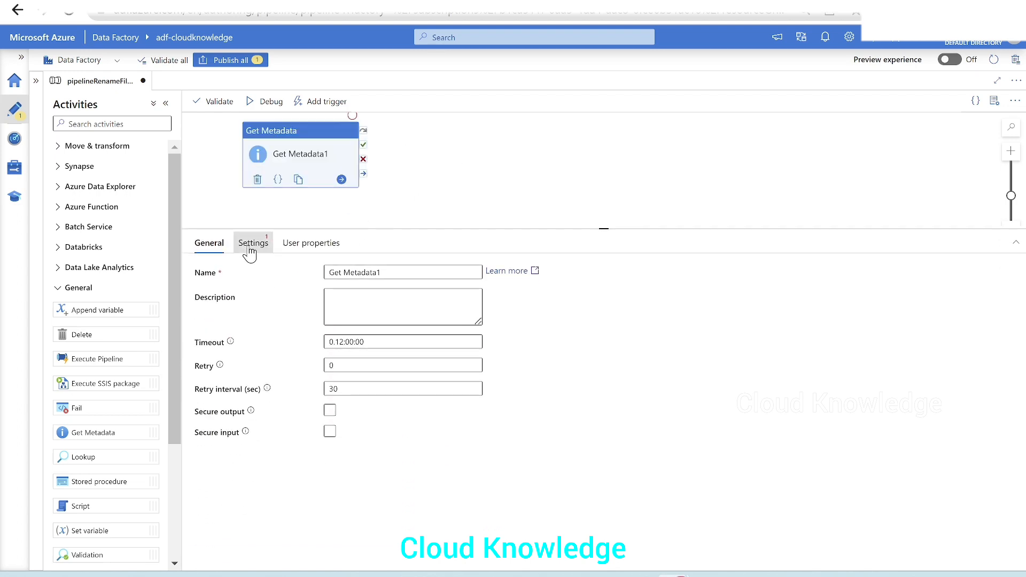
click(253, 243)
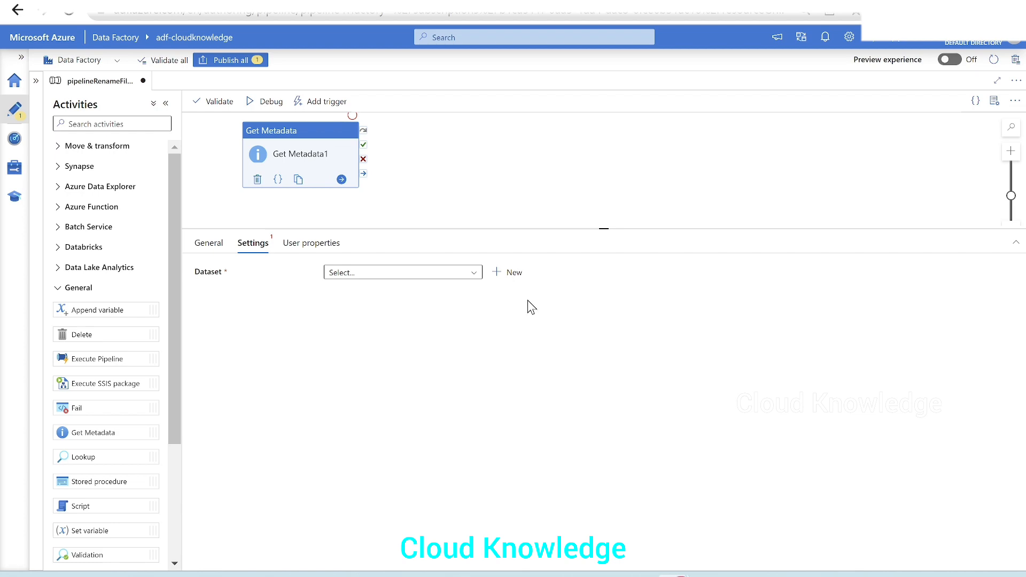
Start a new dataset for the Get Metadata activity using Azure Data Lake Storage Gen2 and the DelimitedText format
click(514, 274)
click(957, 321)
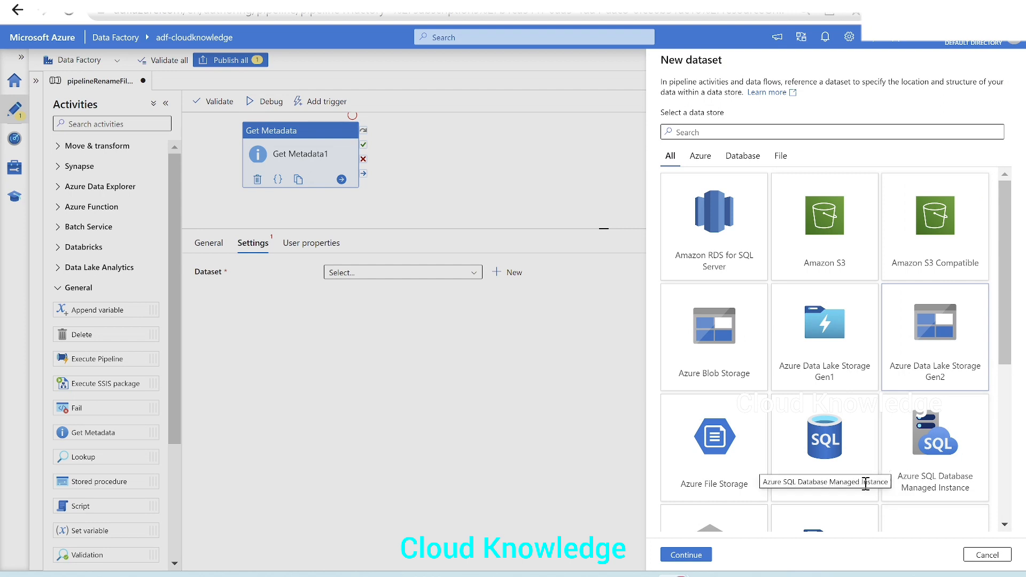
click(689, 555)
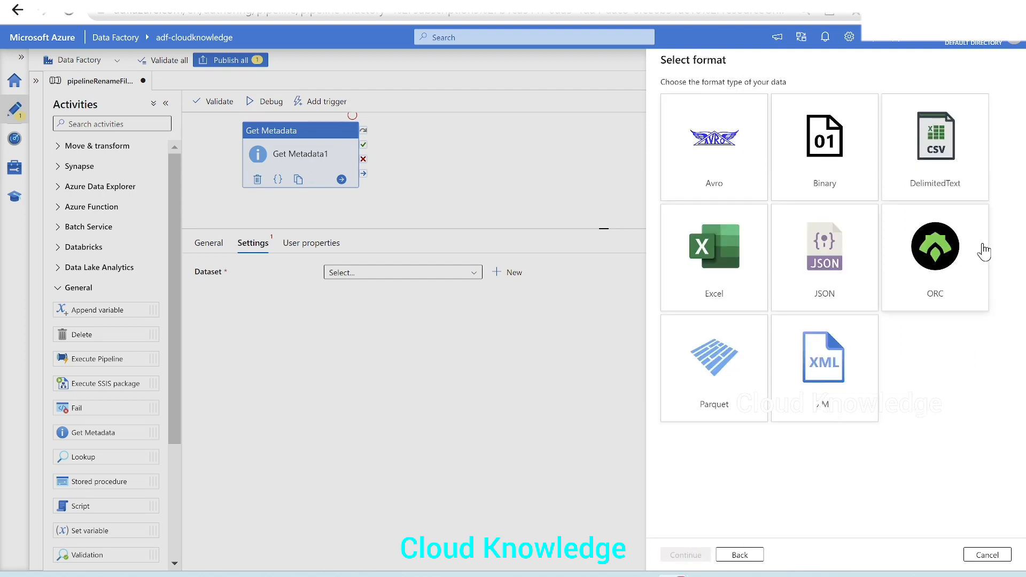
click(930, 171)
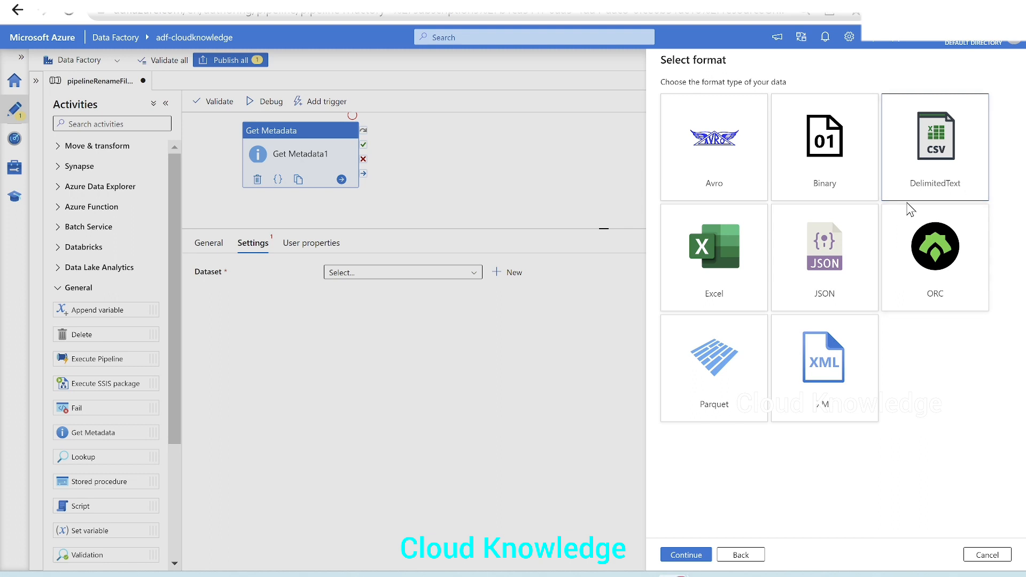
click(686, 555)
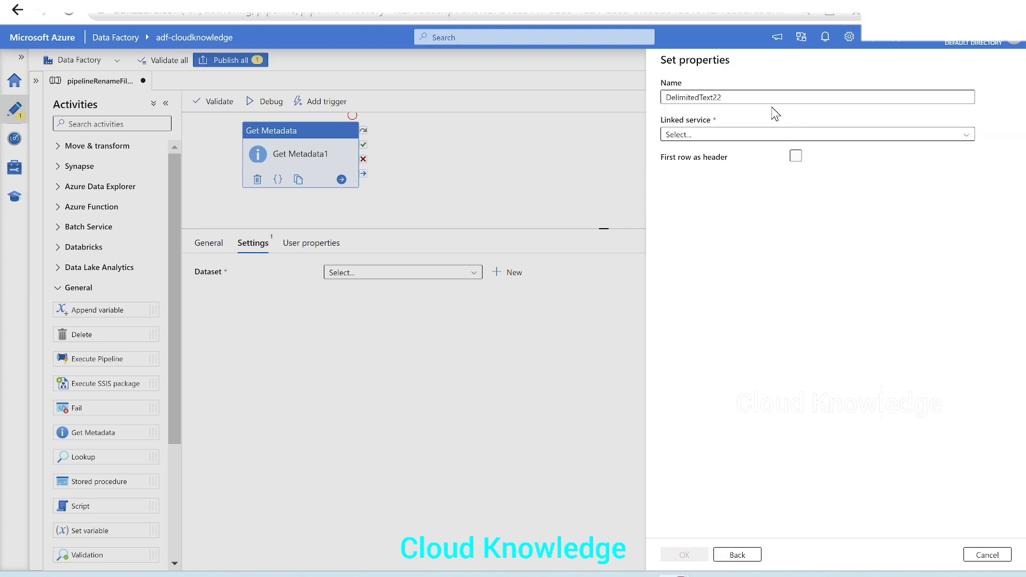
Name the dataset BulkFileRenameInput and set its linked service to AzureDataLakeStorageGen2
drag(751, 97, 641, 102)
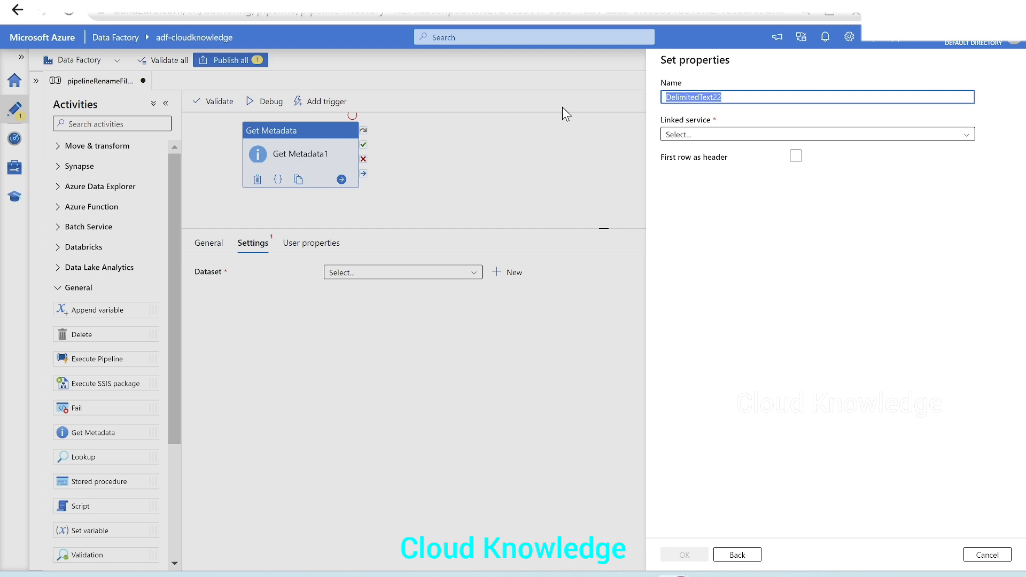
text(Bu)
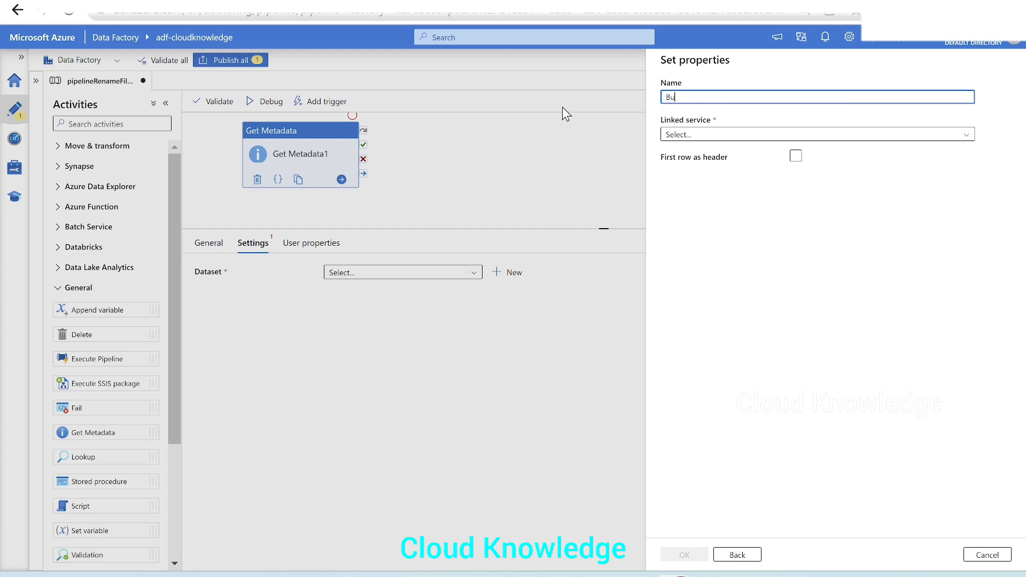
text(lkFileRenameInput)
click(745, 138)
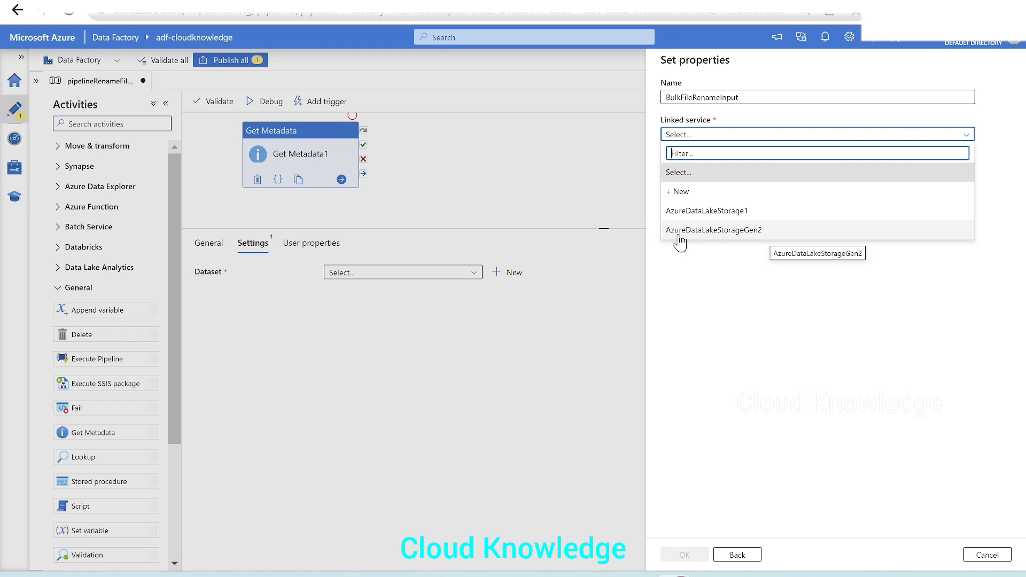
click(733, 234)
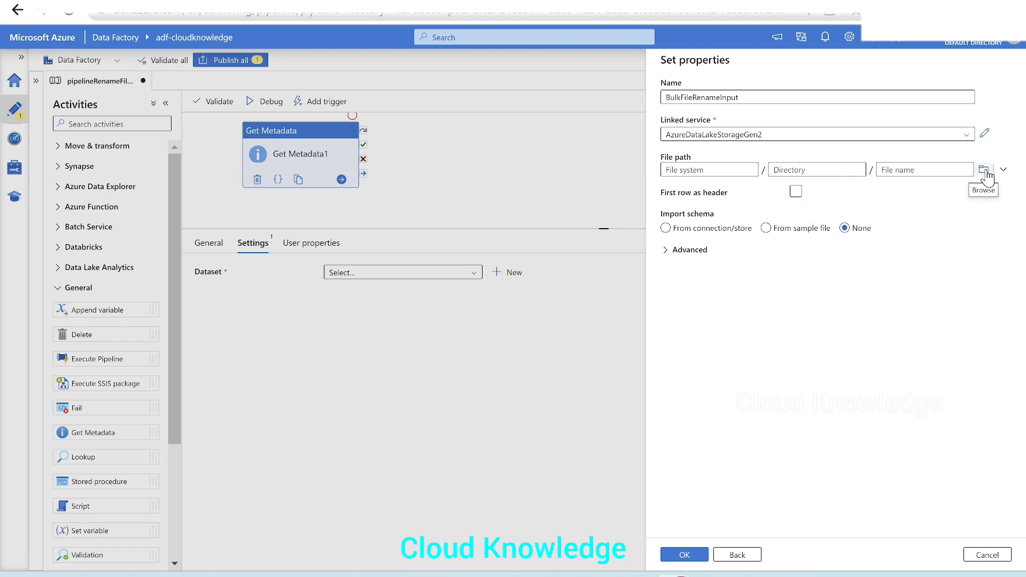
Set the dataset's file path to input/InputFiles, enable first row as header, choose no schema import, and create the dataset
click(985, 171)
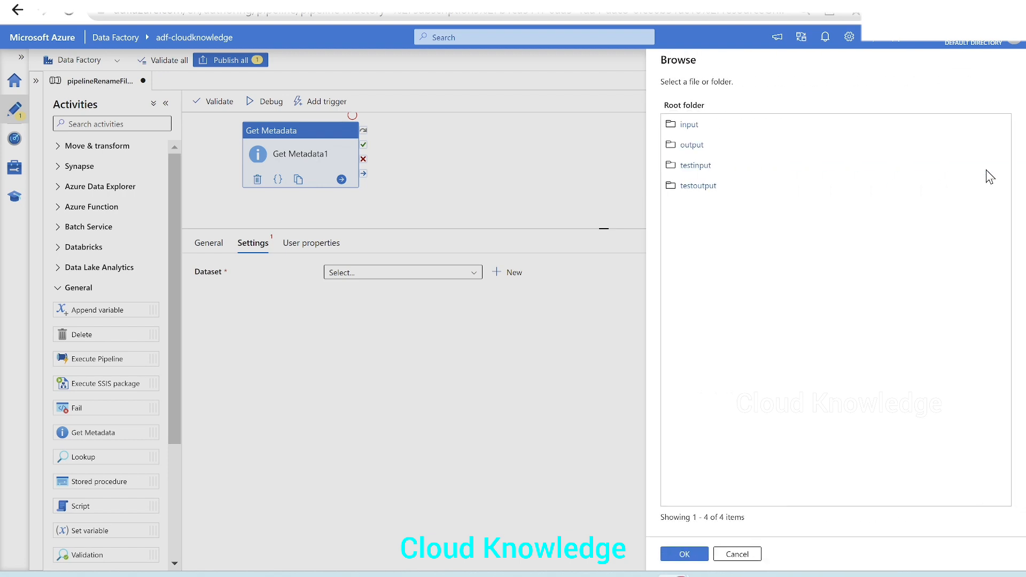
click(692, 126)
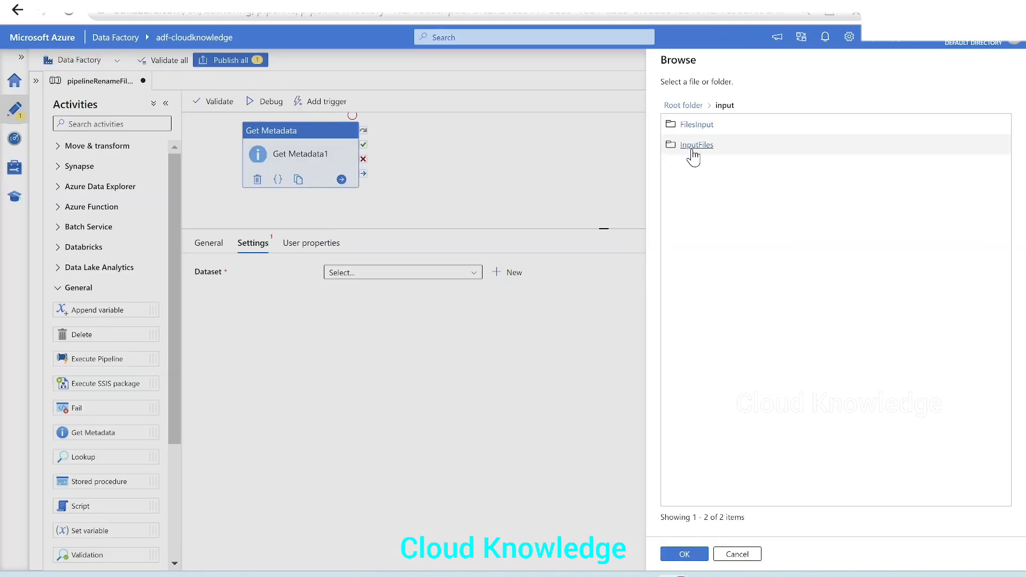
click(712, 145)
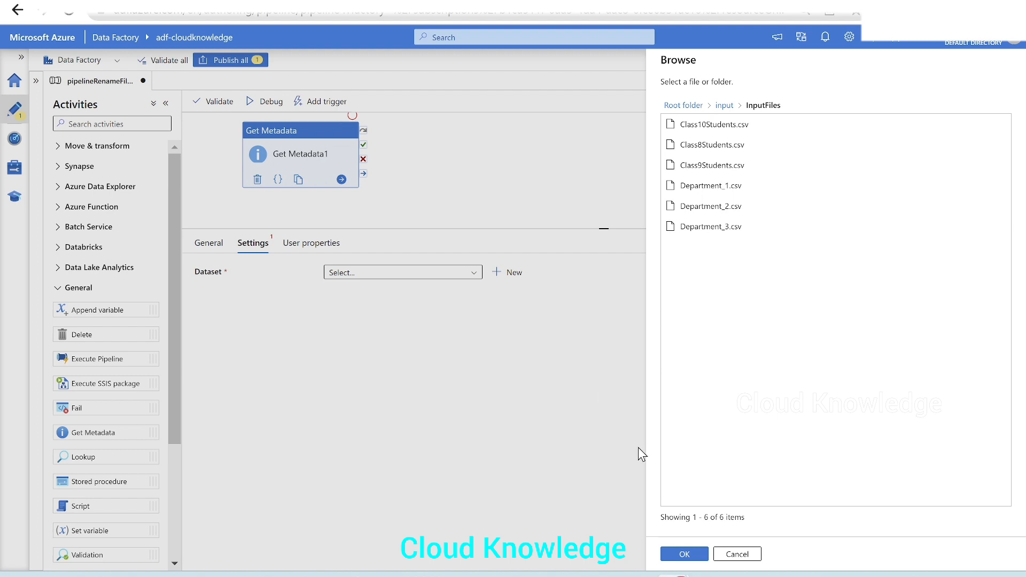
click(685, 554)
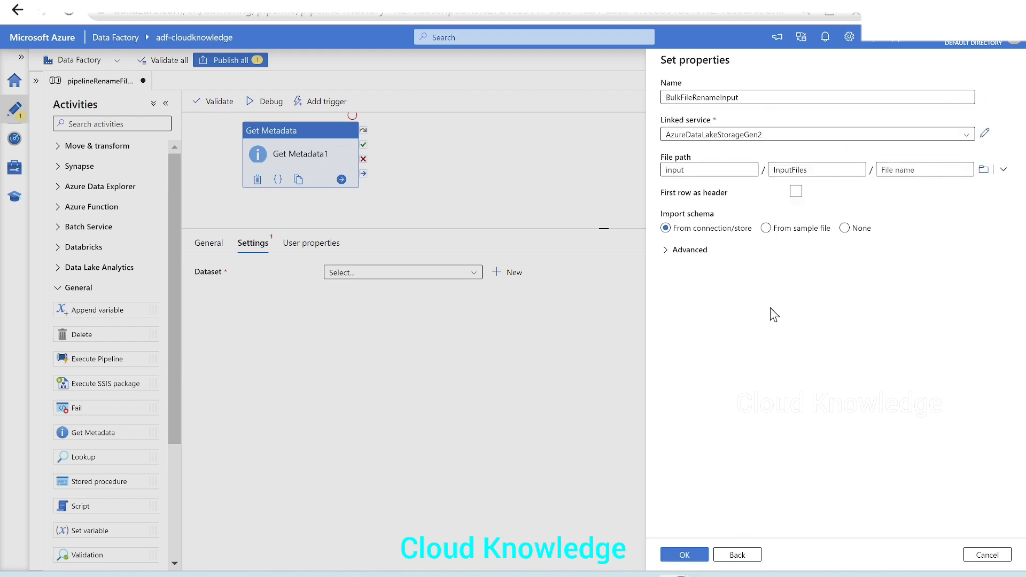
click(795, 192)
click(844, 228)
click(685, 555)
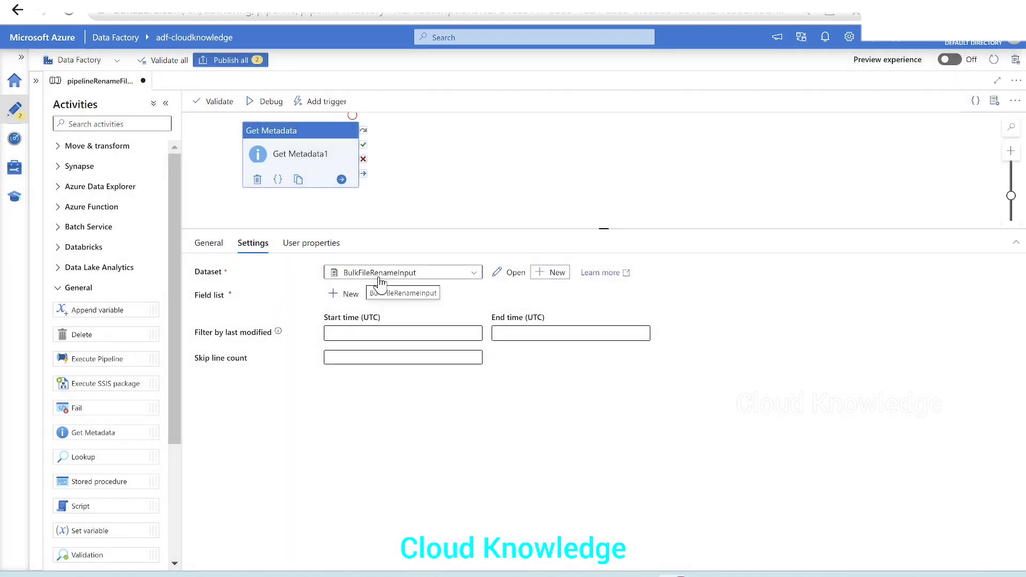
Add a Child items argument to the Get Metadata activity's field list and enlarge the canvas area slightly
click(351, 296)
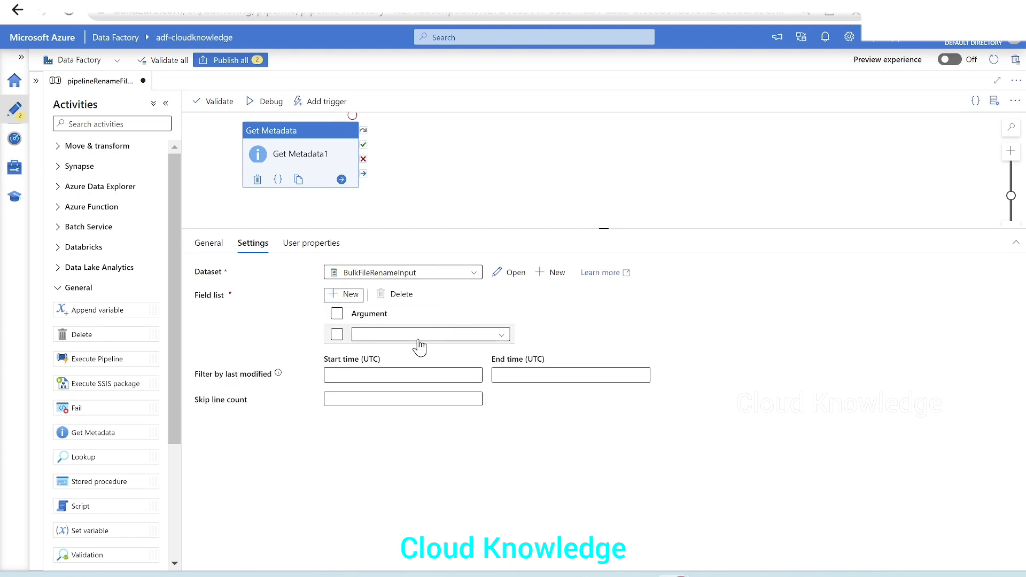
click(391, 337)
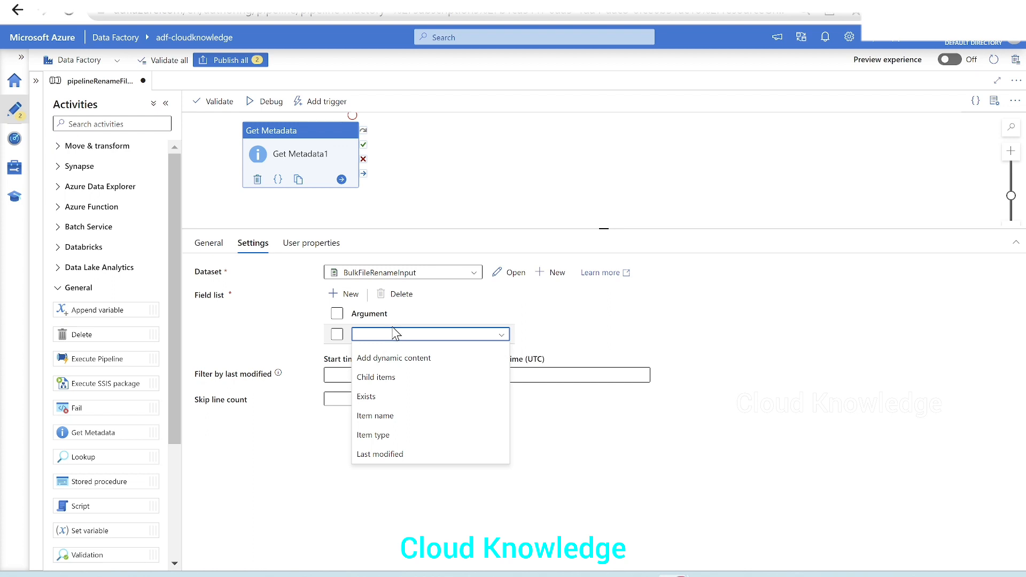
click(383, 378)
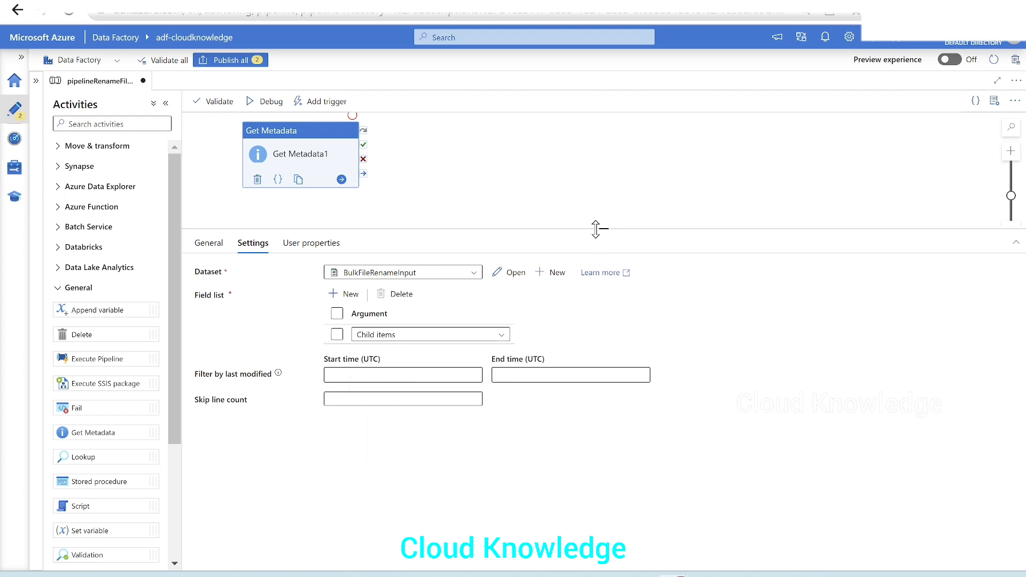
drag(597, 229, 582, 264)
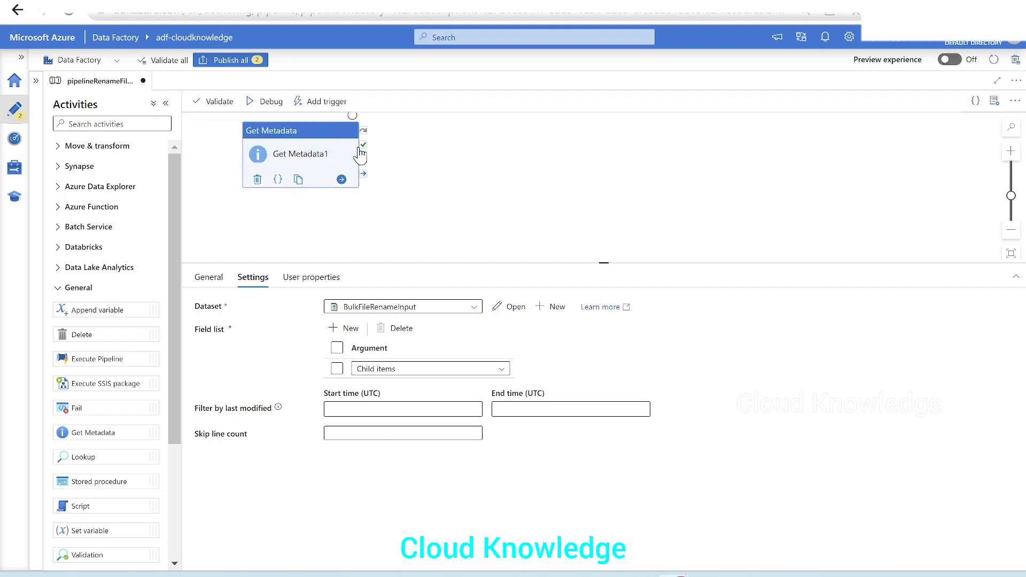
Debug the pipeline, refresh the run status, and inspect the Get Metadata activity's childItems output
click(266, 104)
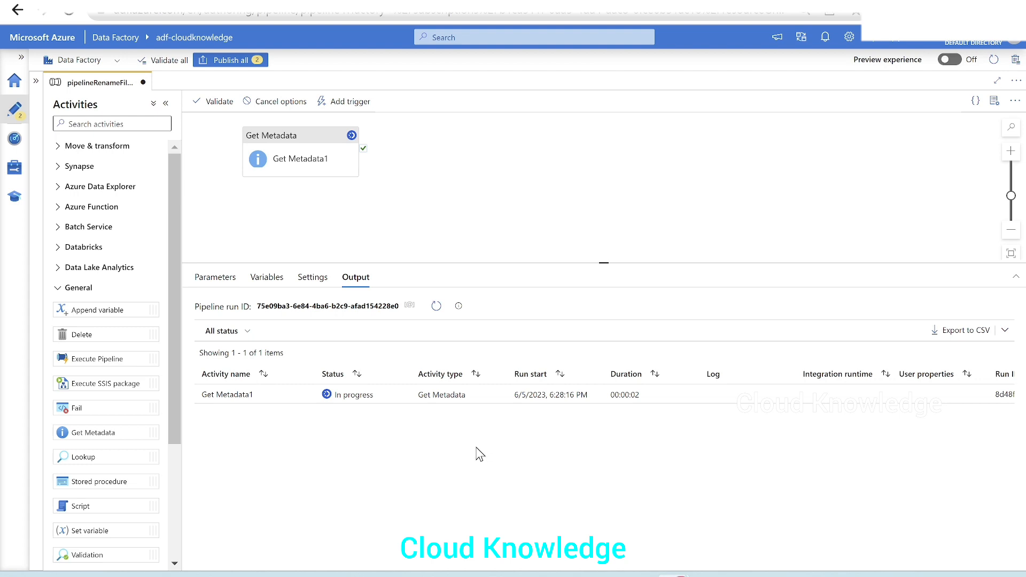
click(436, 305)
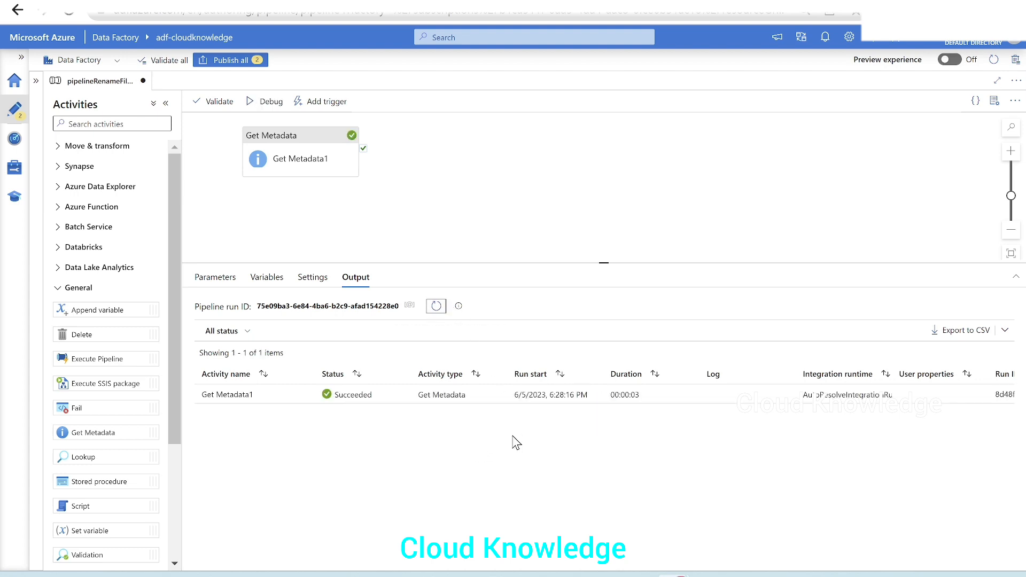
mouse_move(306, 400)
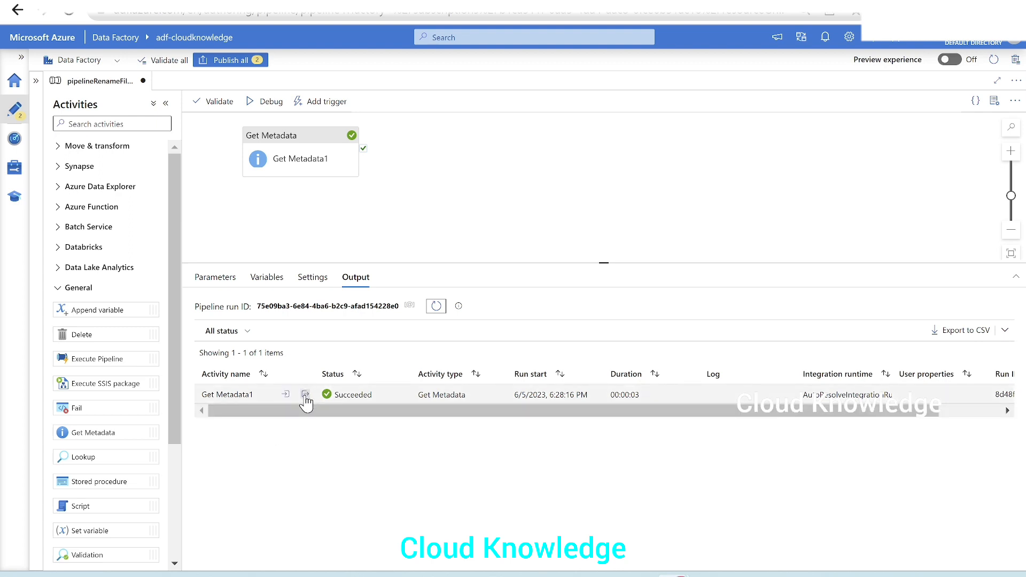
click(305, 395)
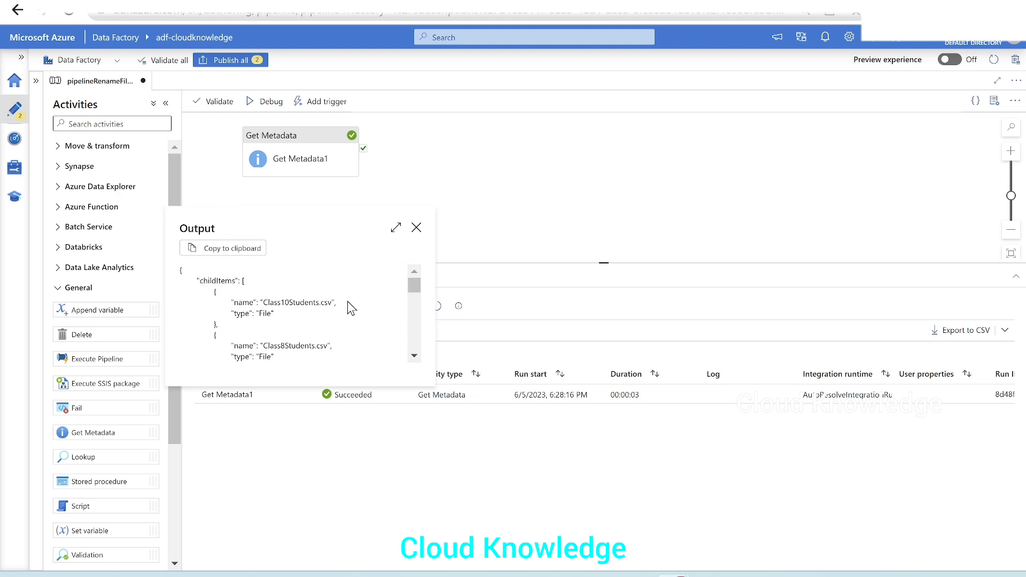
mouse_move(415, 287)
mouse_down()
mouse_move(416, 326)
mouse_move(416, 283)
mouse_up()
drag(419, 234, 484, 258)
click(435, 263)
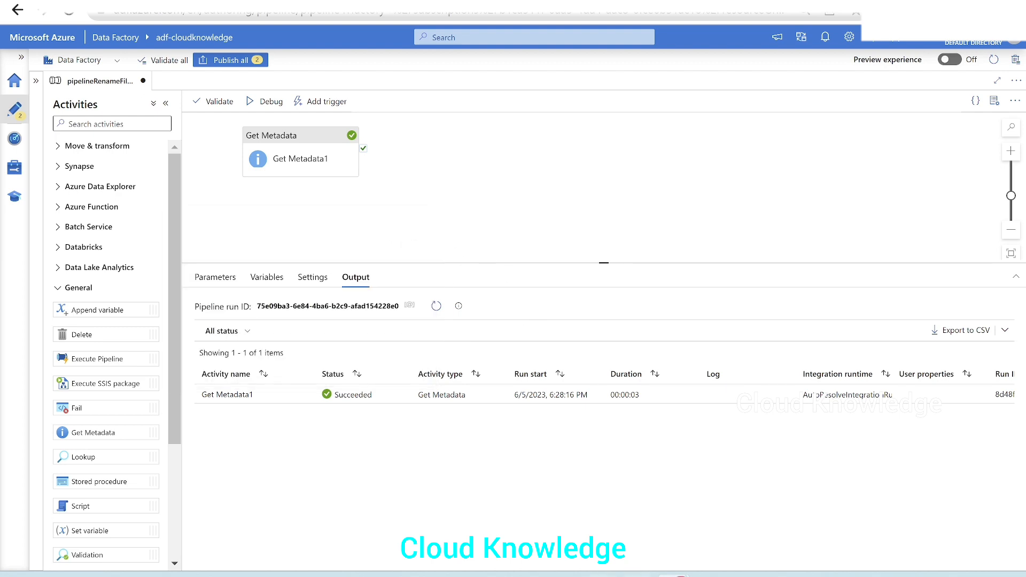
mouse_move(603, 576)
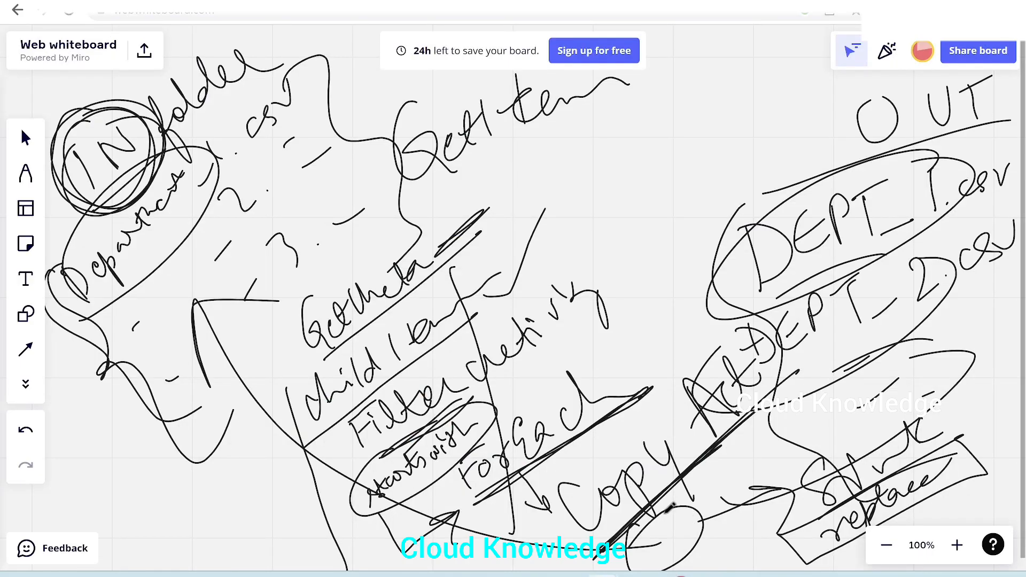
click(661, 521)
key(alt+Tab)
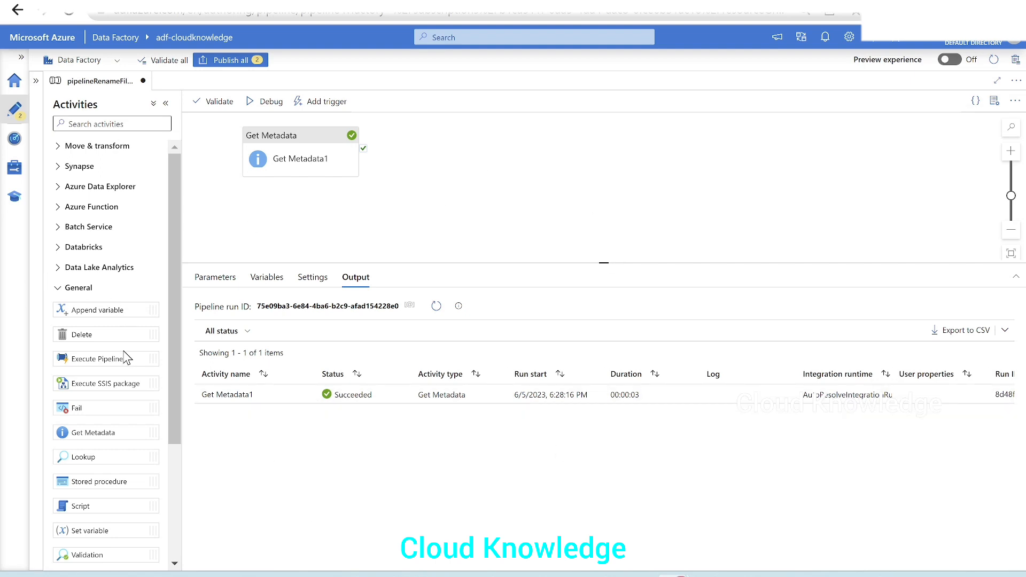
Add a Filter activity to the canvas beside Get Metadata1 and connect Get Metadata1 to it on success
scroll(154, 407, down, 3)
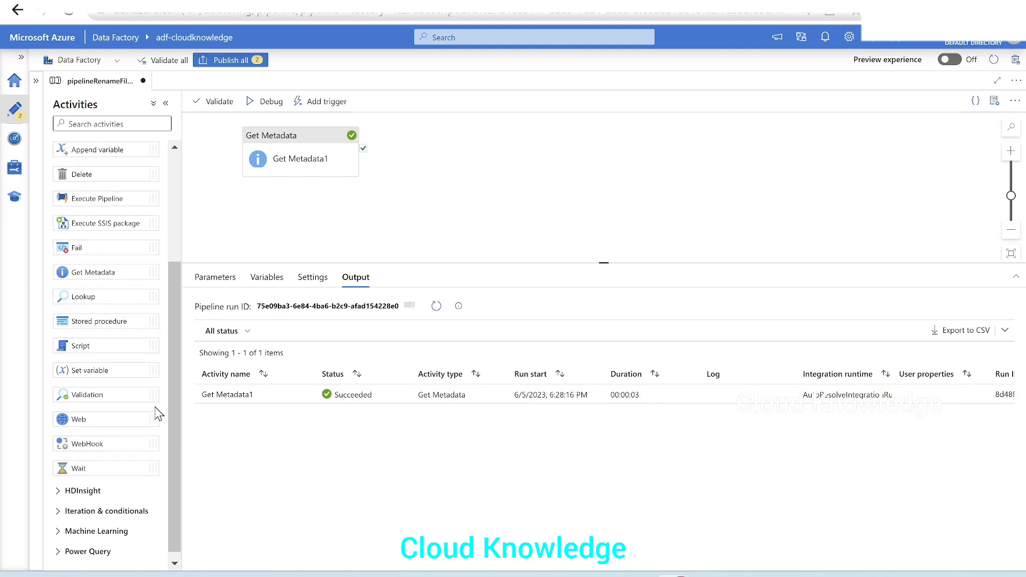
scroll(142, 316, up, 3)
scroll(131, 350, down, 3)
click(99, 511)
scroll(154, 492, down, 3)
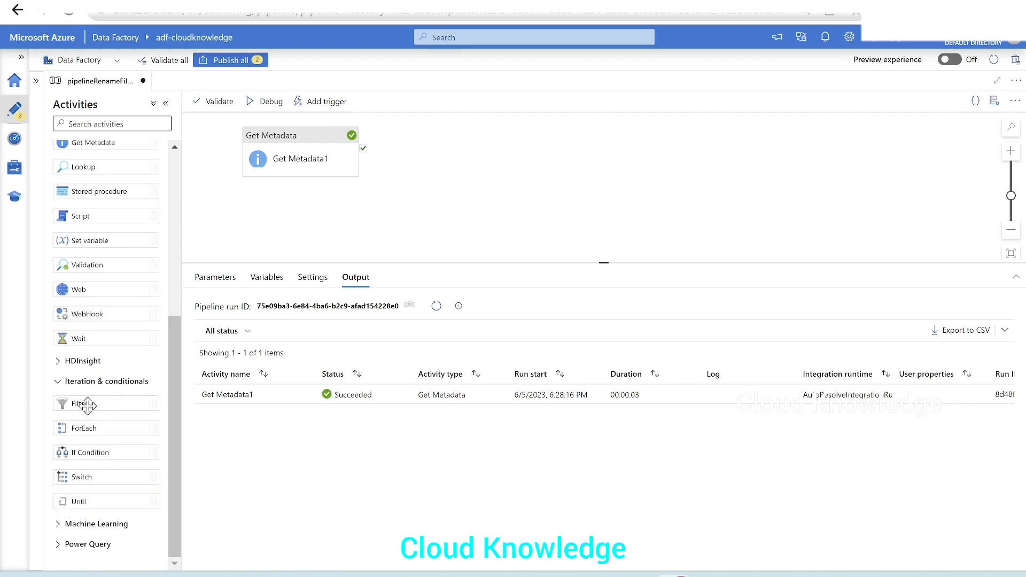
drag(84, 405, 452, 143)
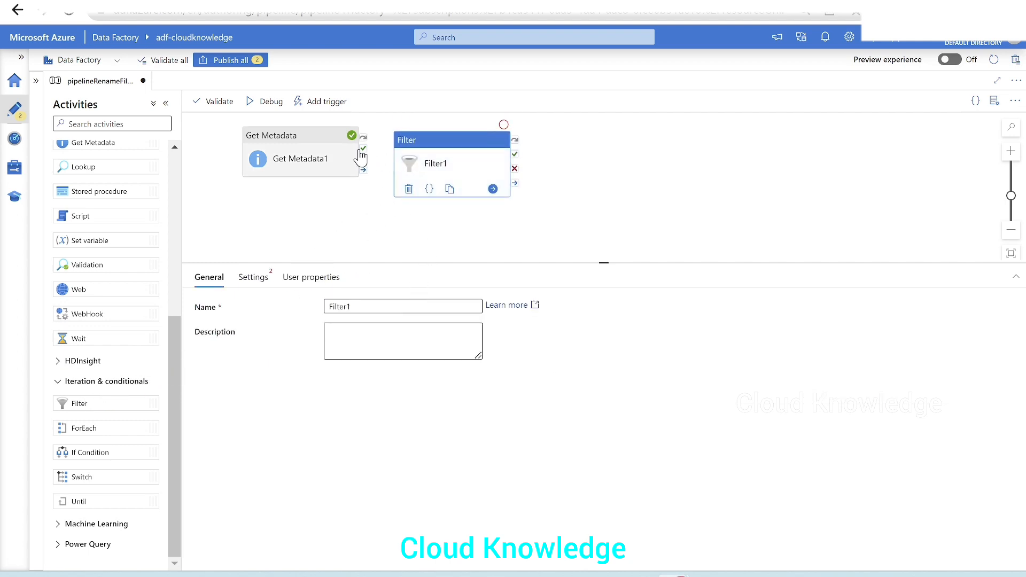
drag(361, 155, 409, 160)
click(376, 200)
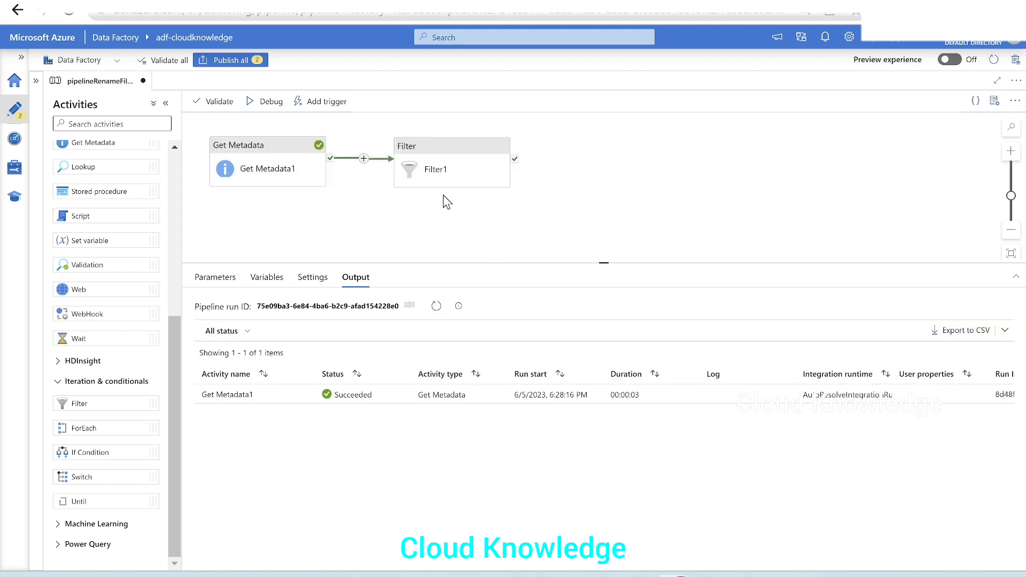
Set the Filter activity's Items to the Get Metadata1 childItems output using dynamic content
click(442, 167)
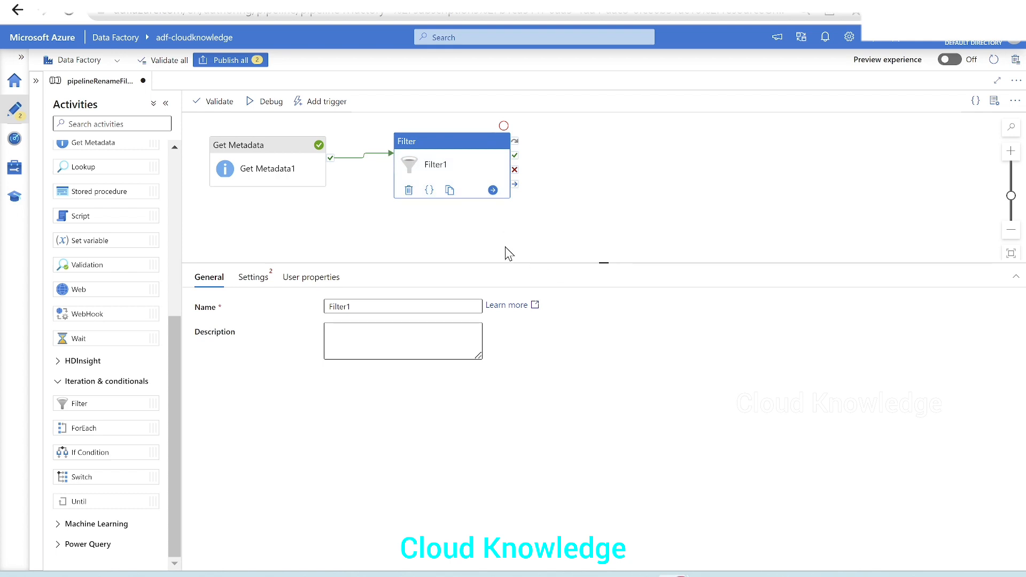
click(269, 282)
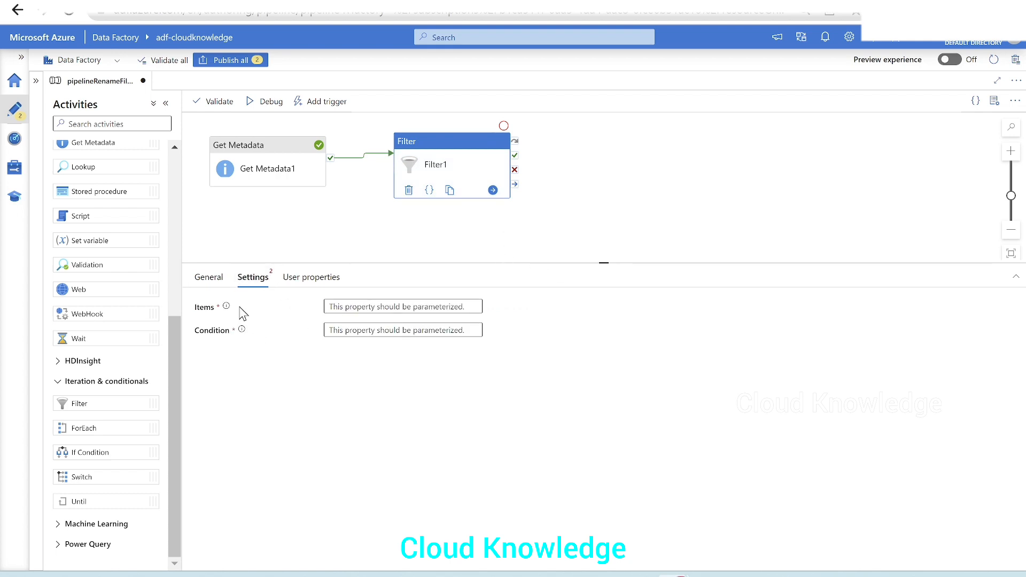
mouse_move(227, 308)
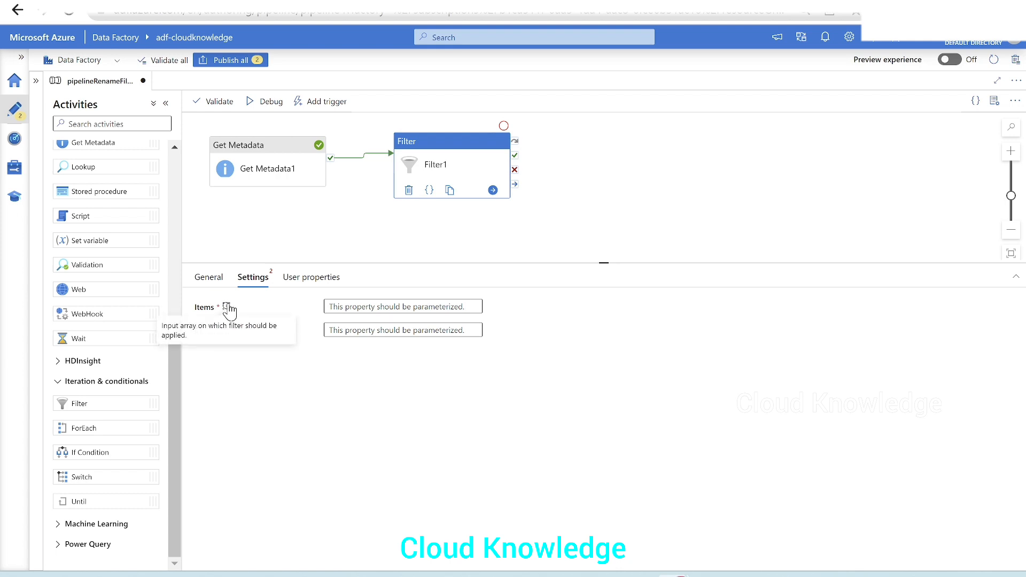
click(393, 308)
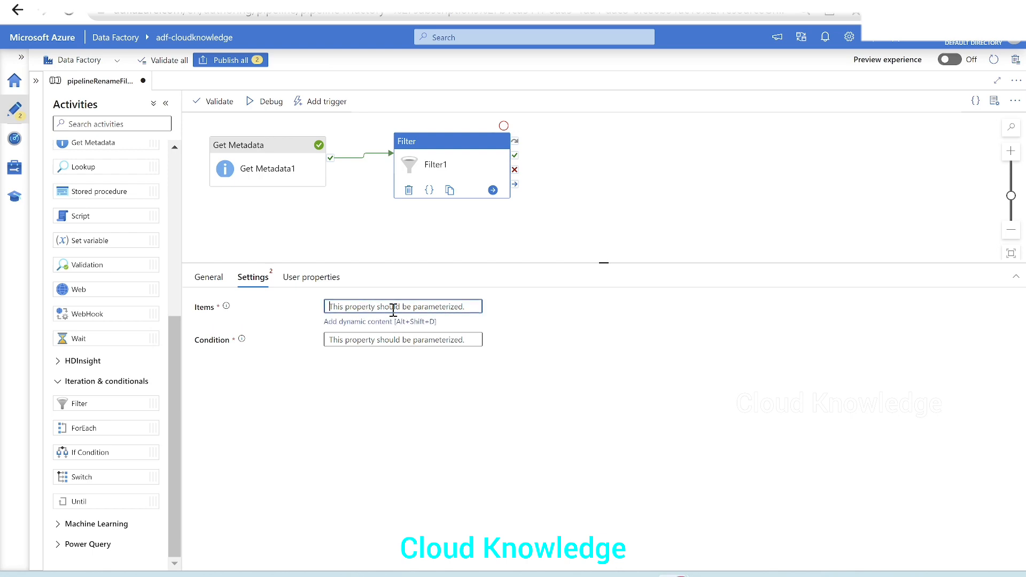
click(381, 322)
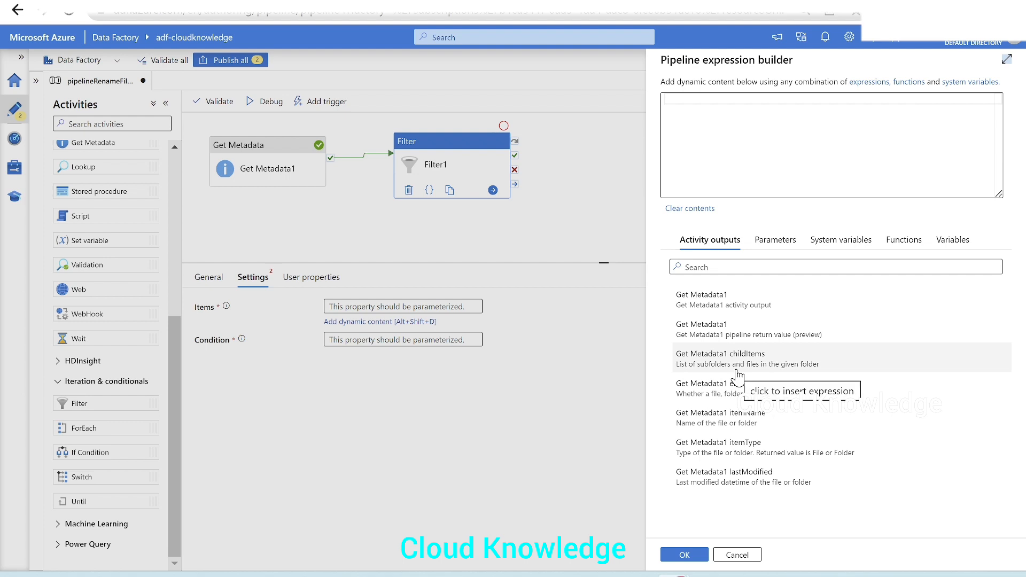
click(808, 368)
click(685, 555)
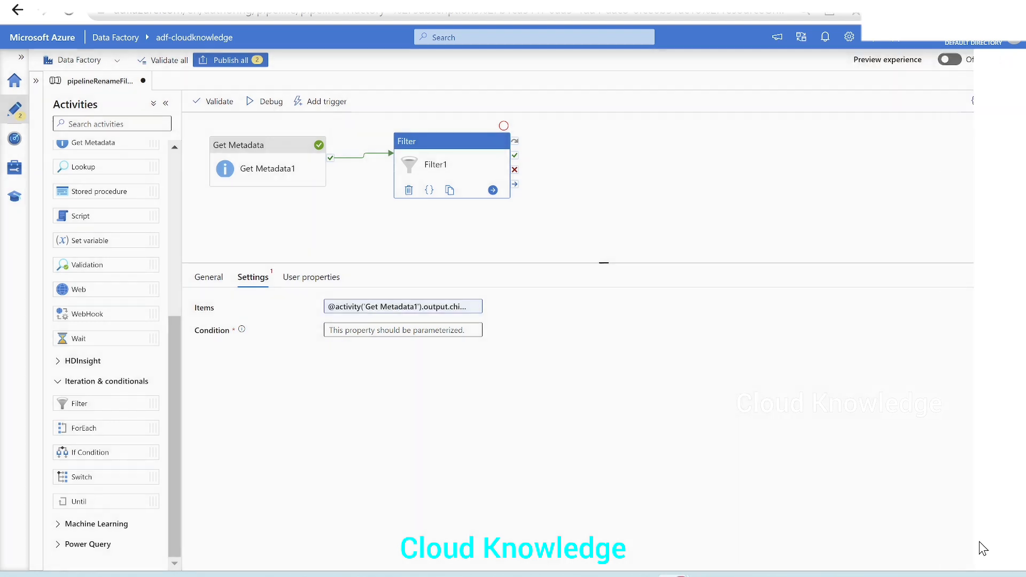
Start a dynamic expression for the Filter activity's Condition by inserting the startswith string function
mouse_move(242, 330)
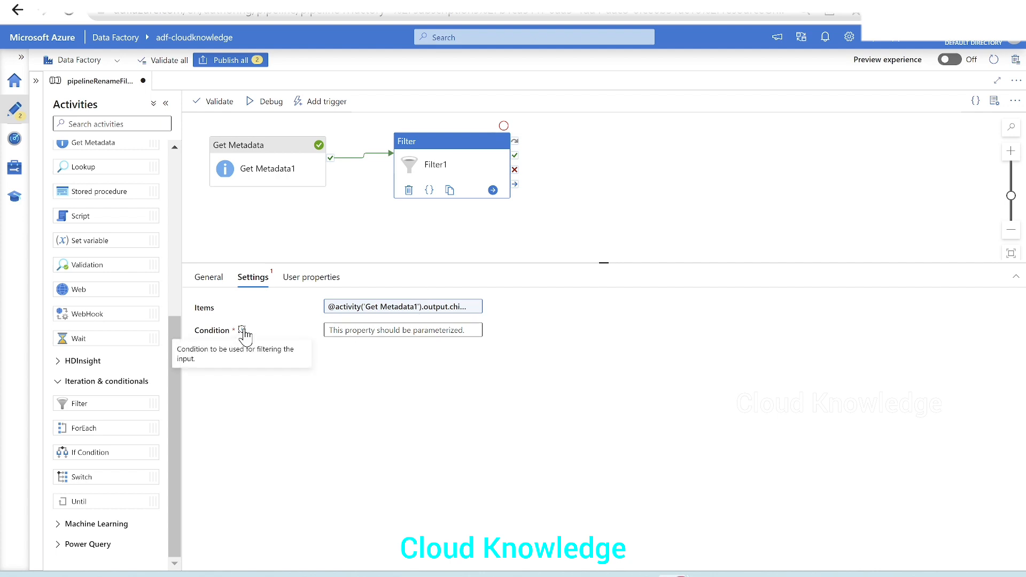
click(340, 330)
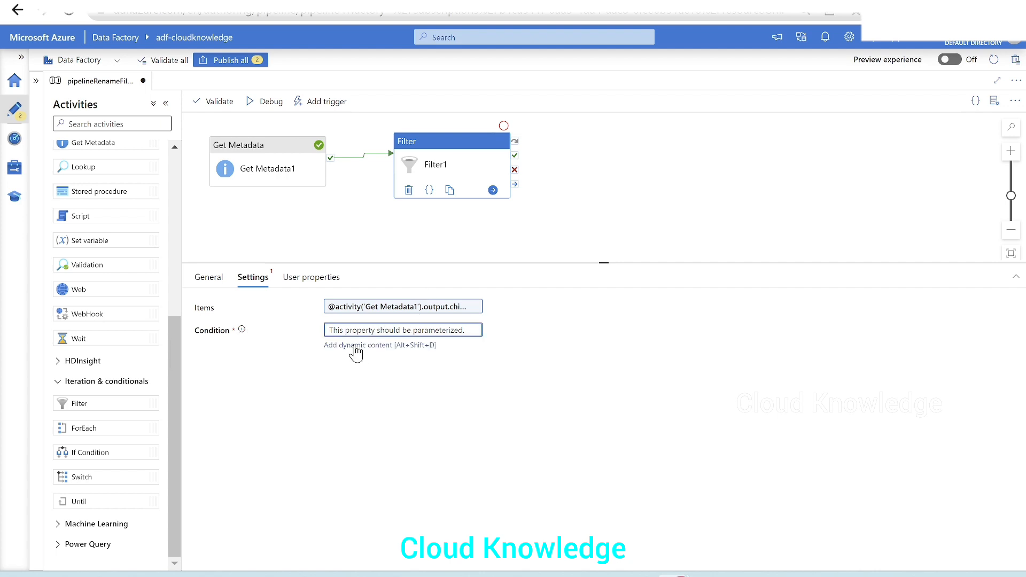
click(355, 346)
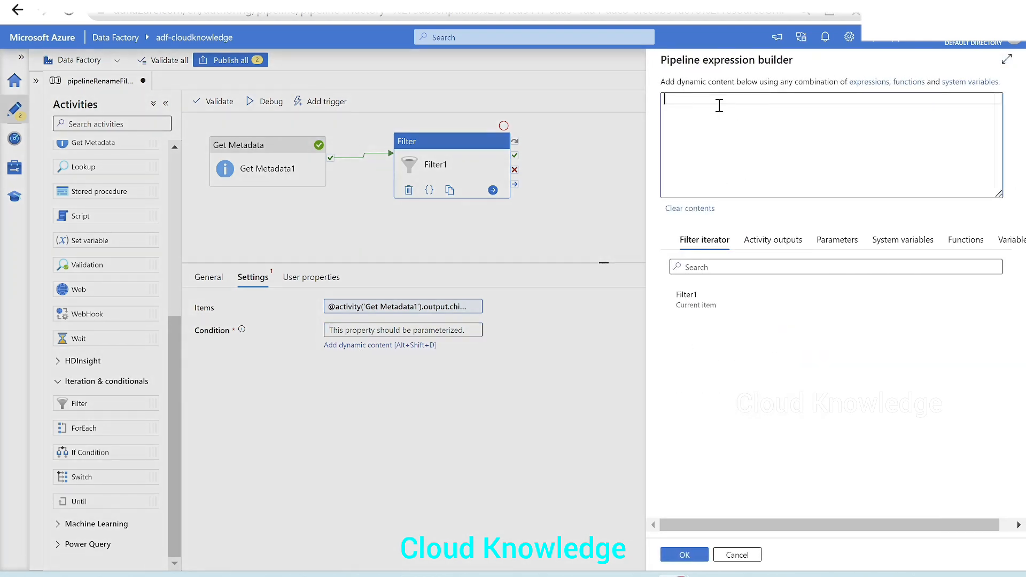
key(alt+Tab)
click(965, 240)
click(829, 263)
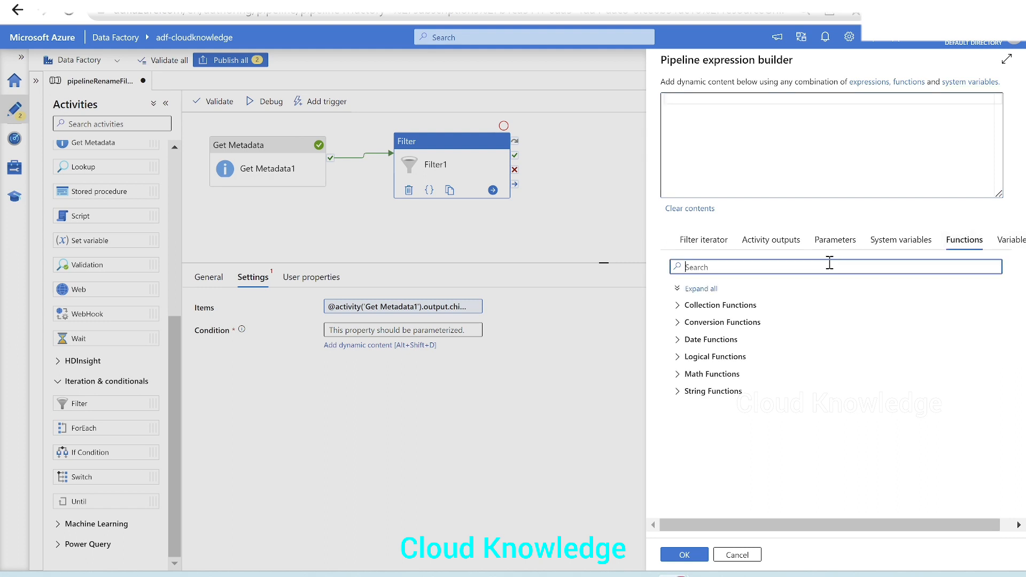
text(starts)
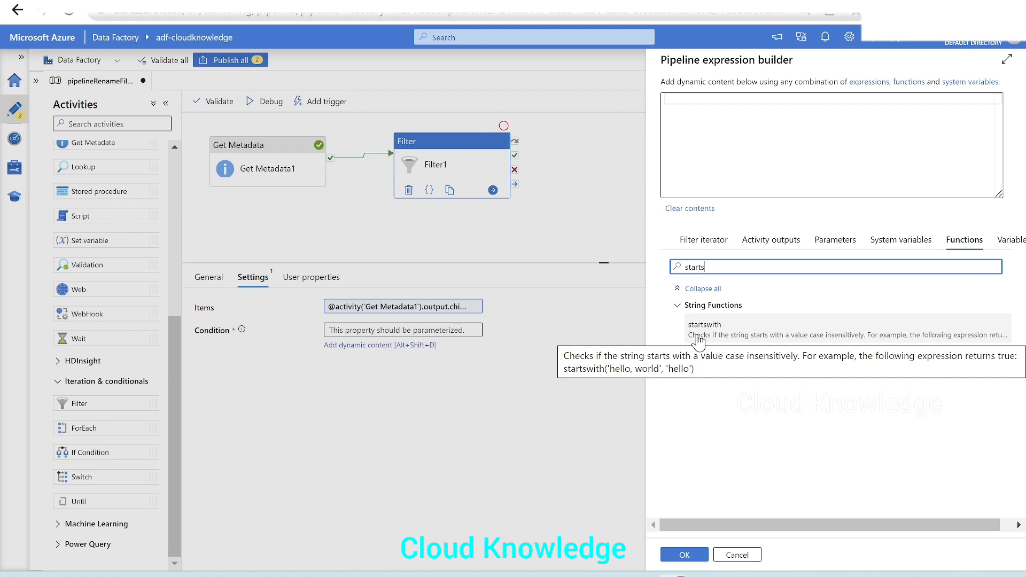
click(704, 363)
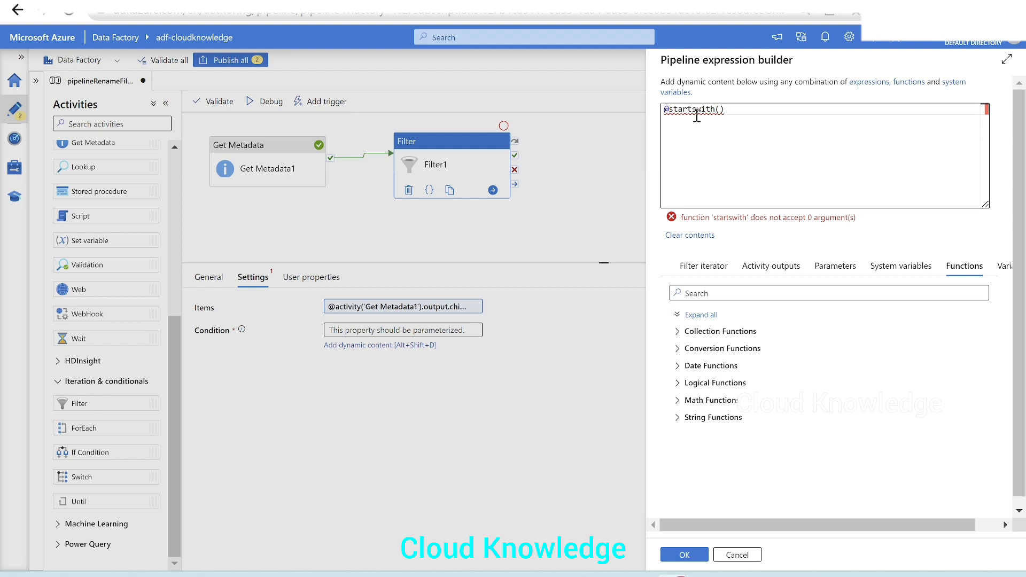
mouse_move(688, 110)
click(694, 270)
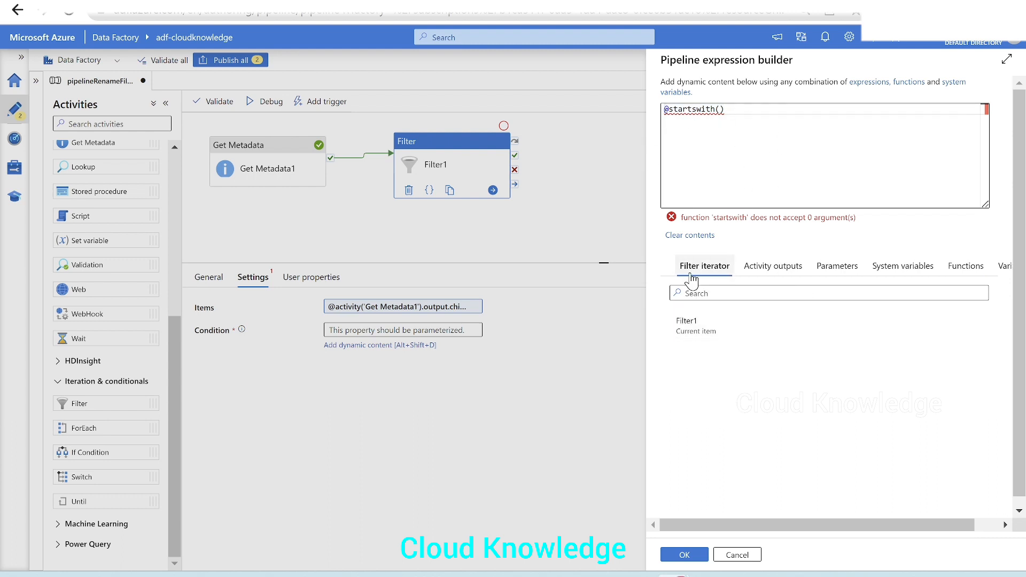
click(710, 330)
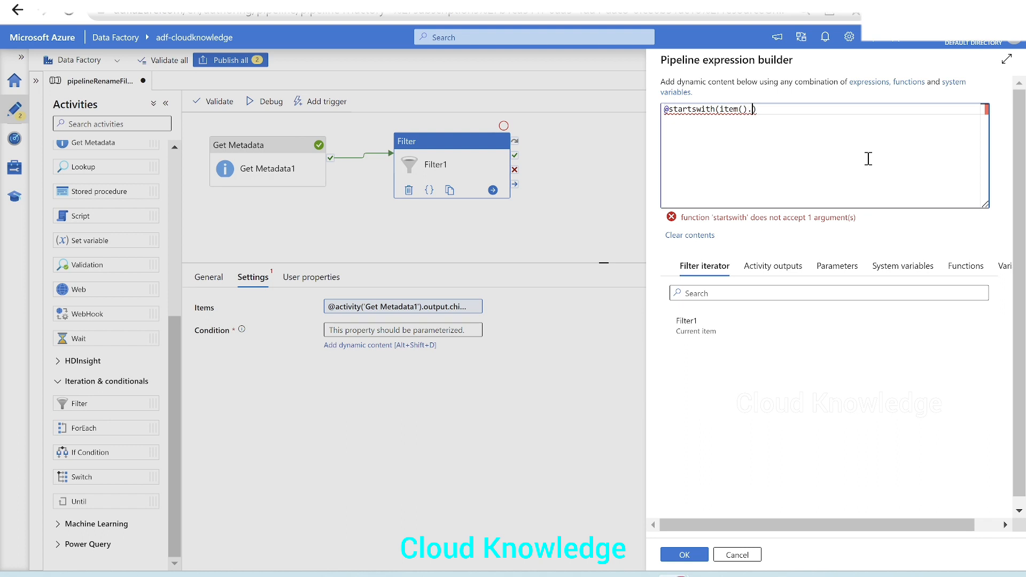
text(name)
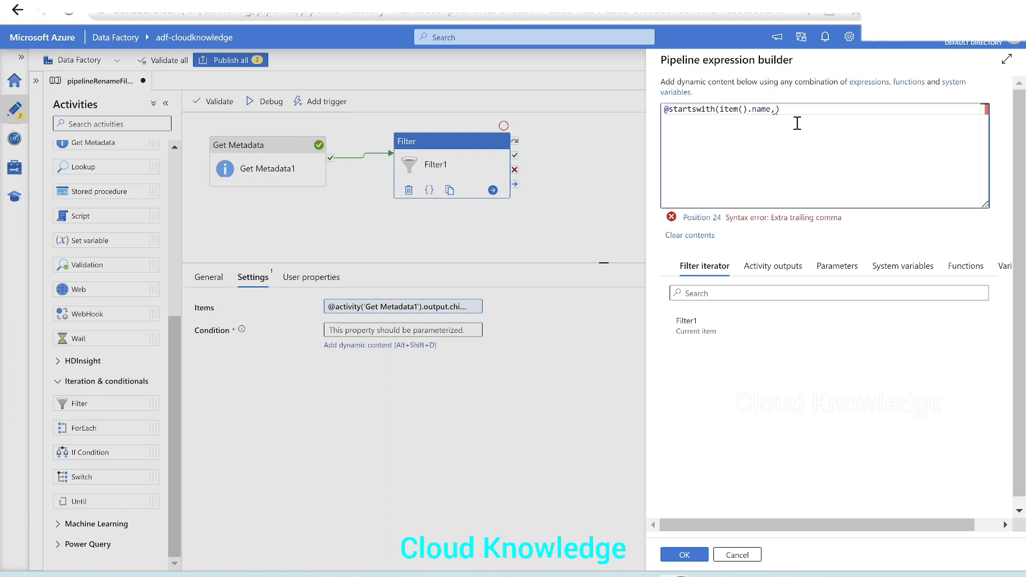
text(,'Department)
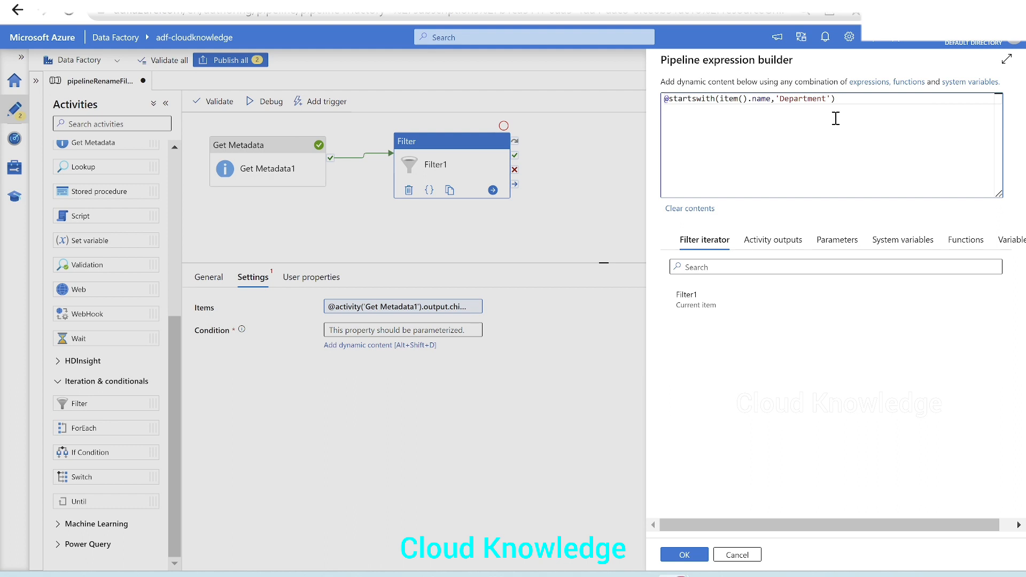
drag(782, 99, 828, 99)
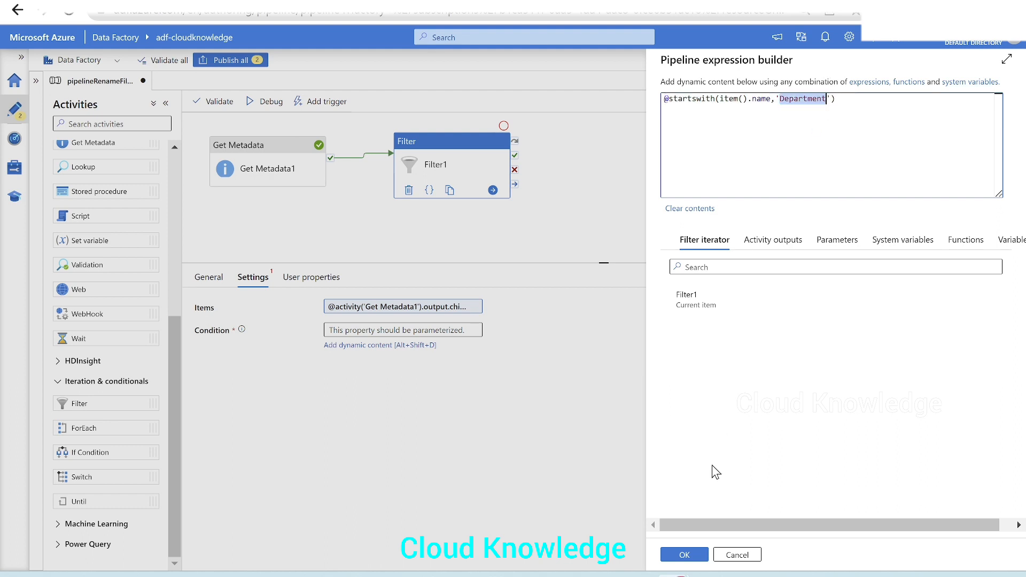
click(685, 555)
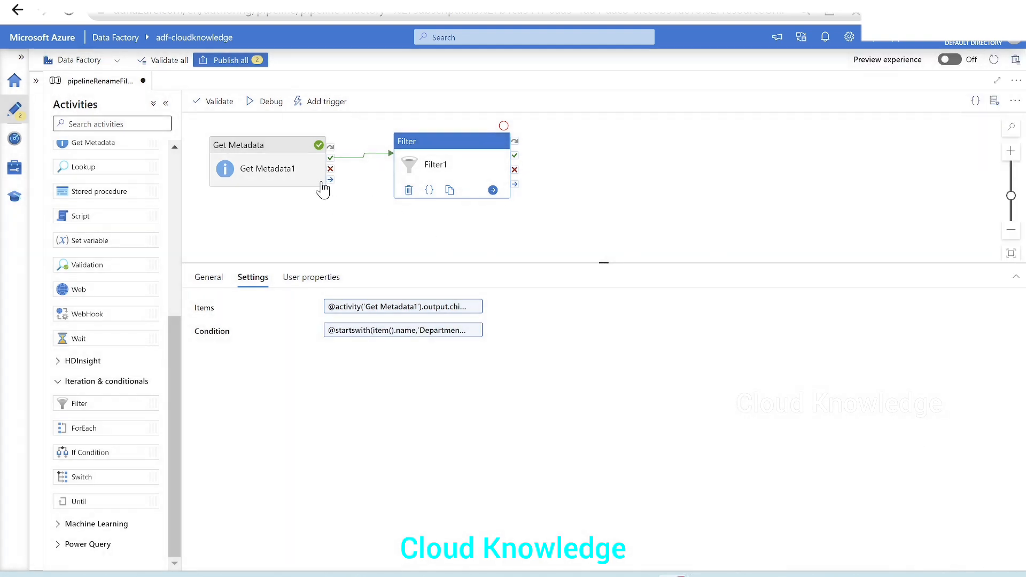
Debug the pipeline, enlarge the run output area slightly, and refresh the run status
click(261, 104)
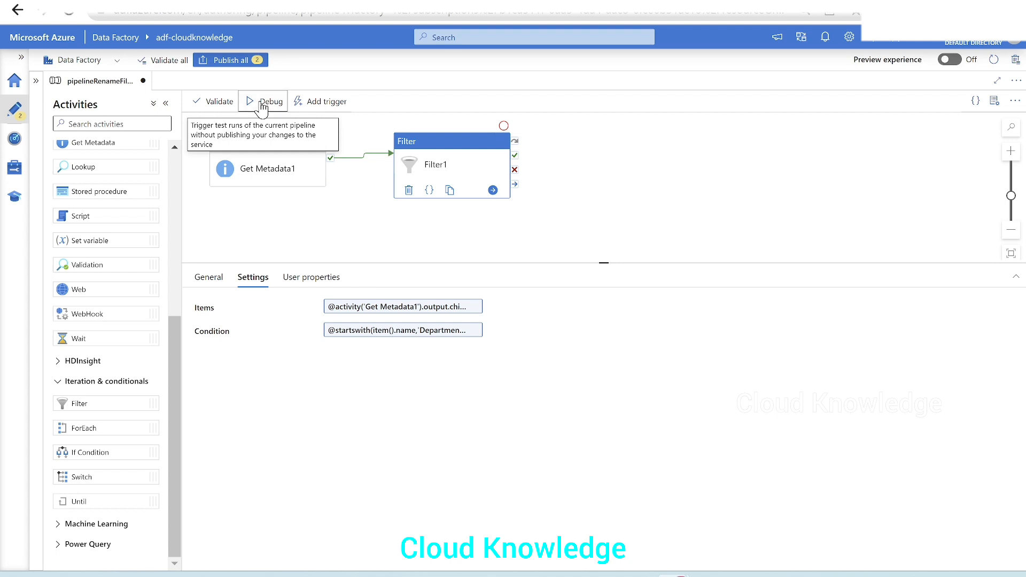
click(447, 245)
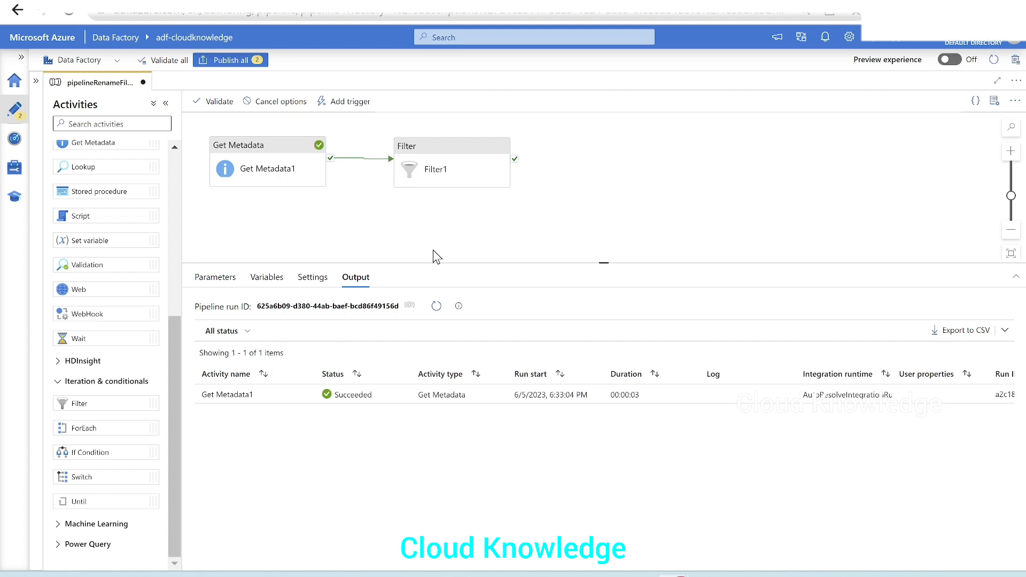
drag(442, 263, 441, 235)
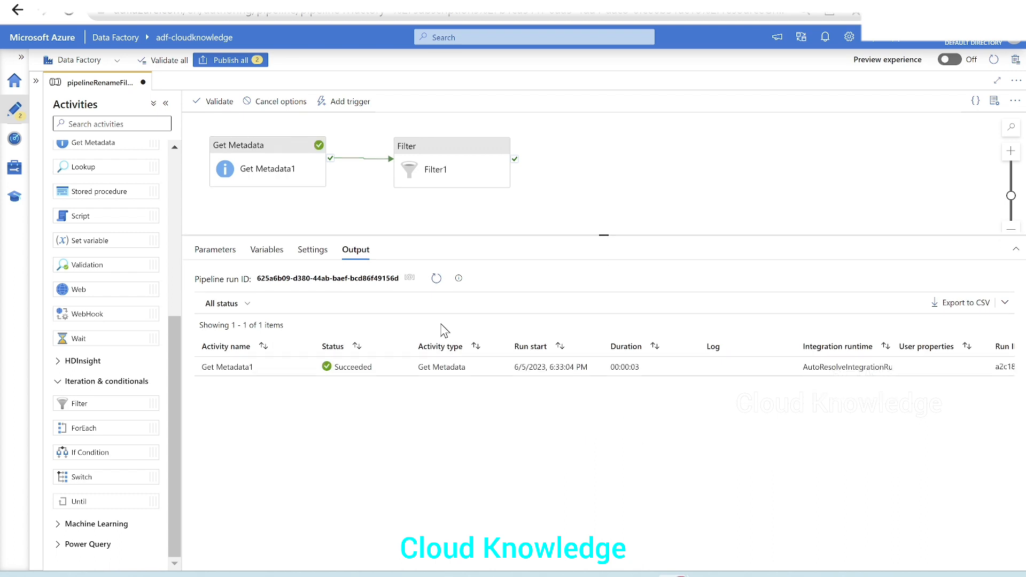
click(437, 279)
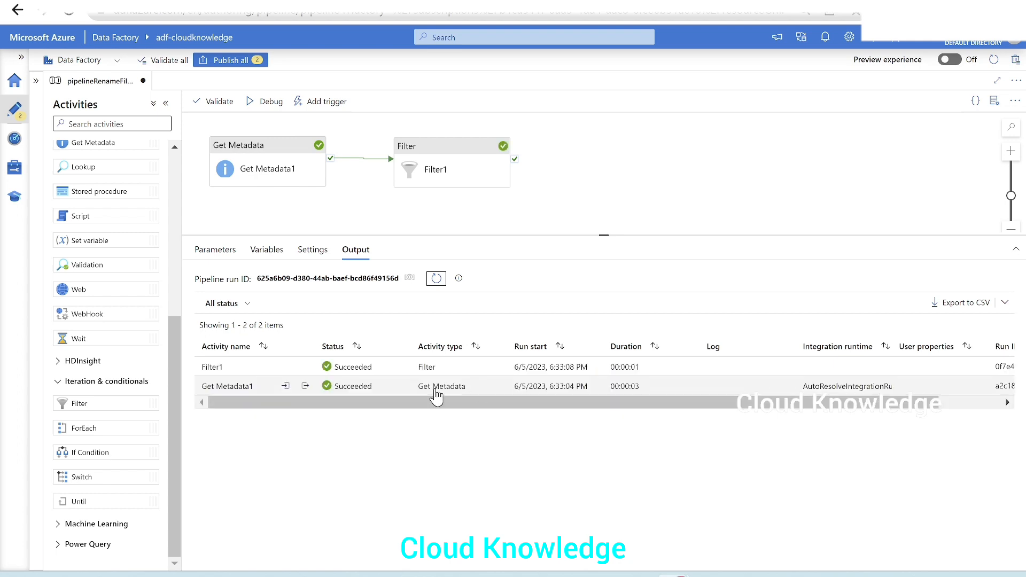
Examine the file names listed under childItems in the Get Metadata1 run output, and close it
click(305, 386)
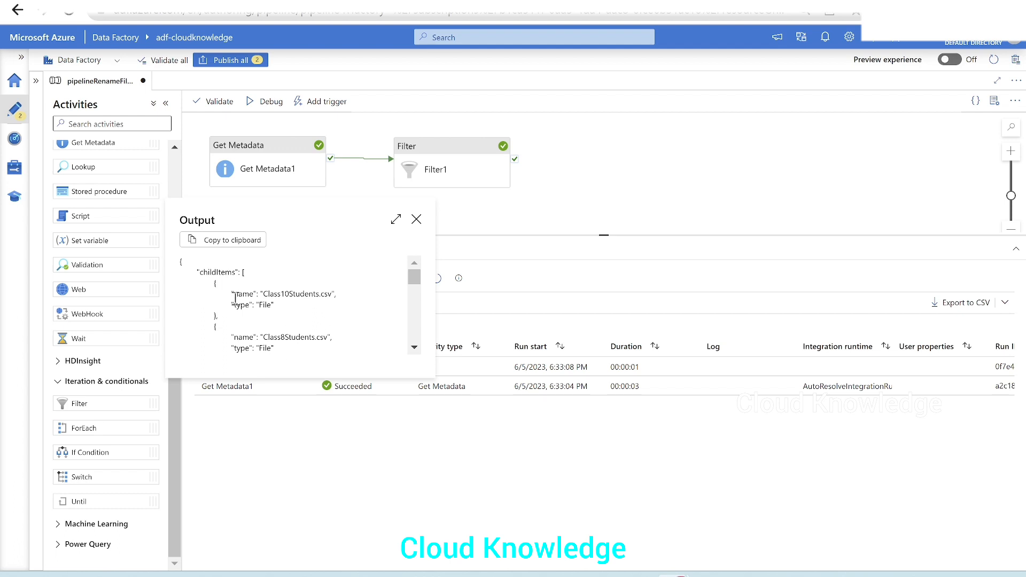
drag(235, 297, 254, 288)
scroll(251, 323, down, 3)
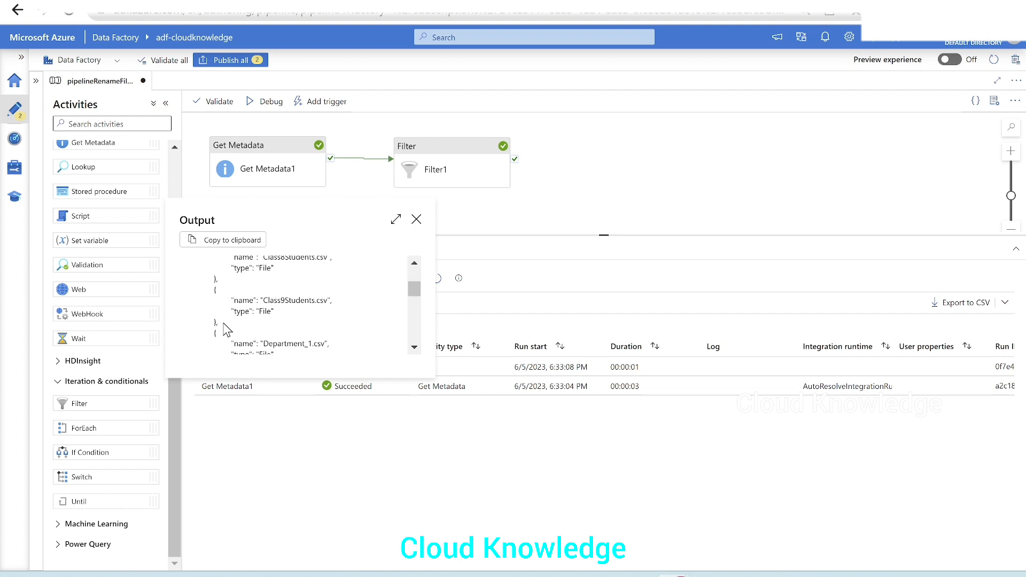
scroll(247, 343, down, 3)
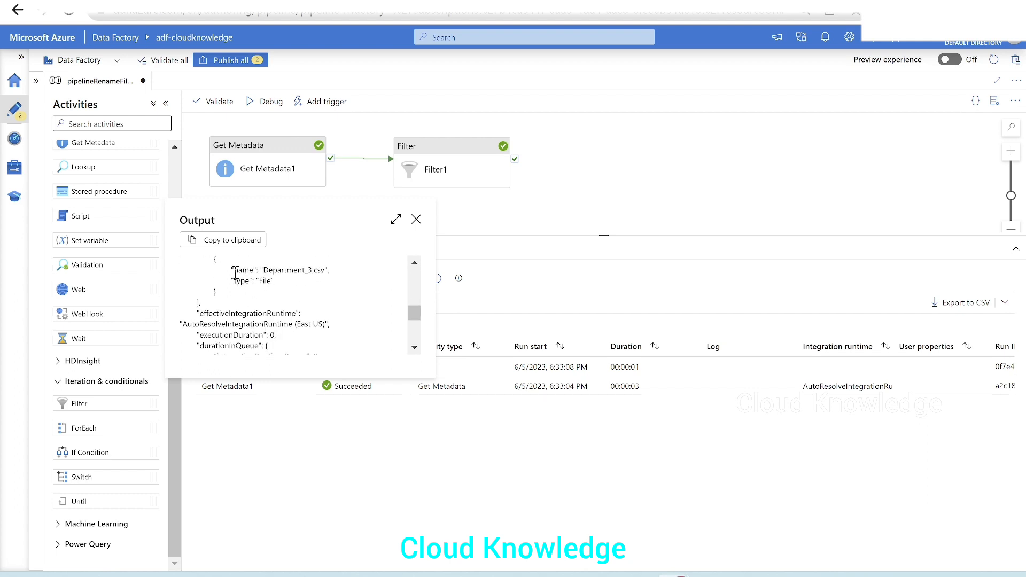
drag(233, 270, 256, 270)
click(416, 219)
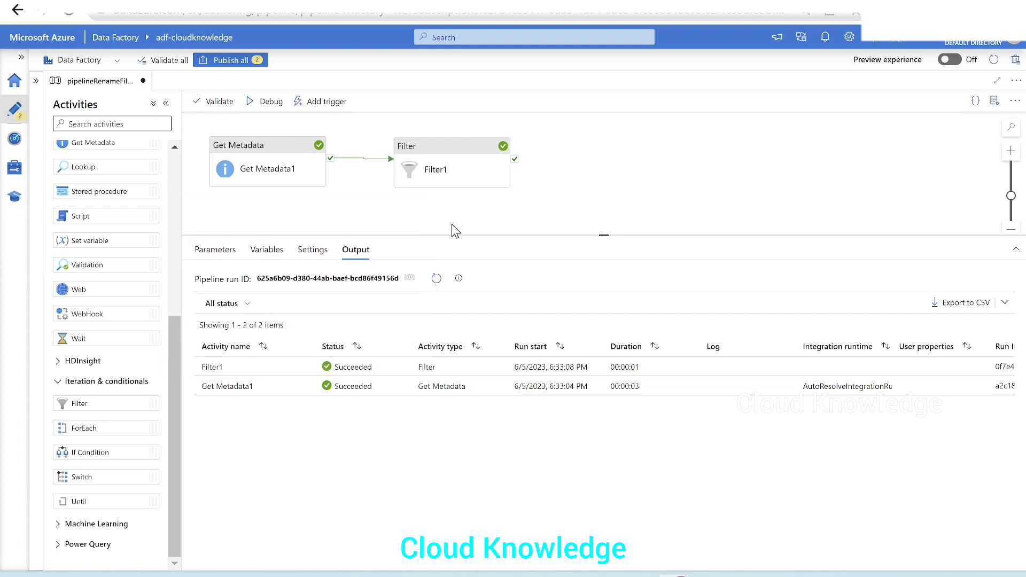
Review the Filter activity's Condition expression, close it, and return to the pipeline's run output
click(435, 181)
click(375, 302)
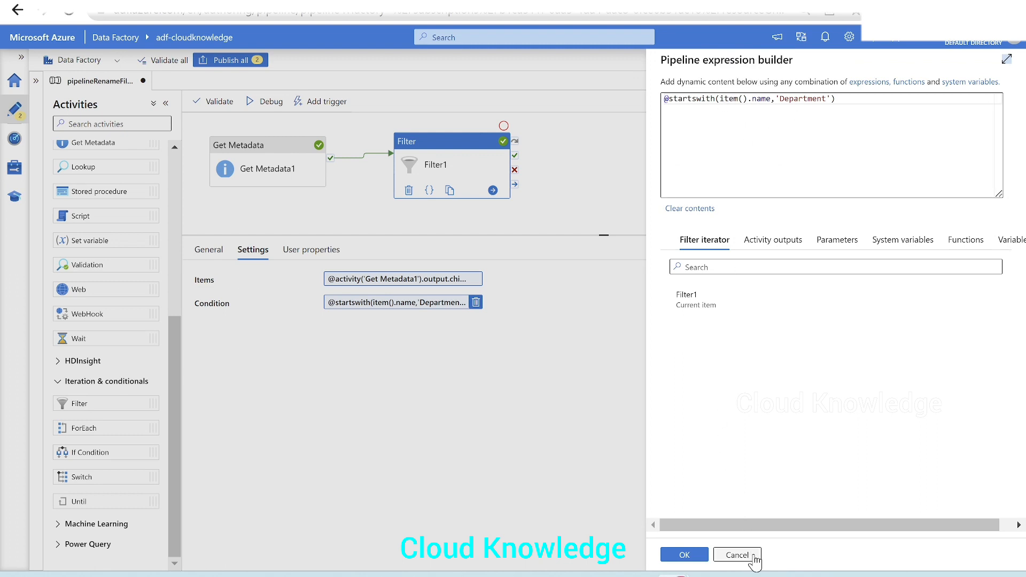
click(736, 554)
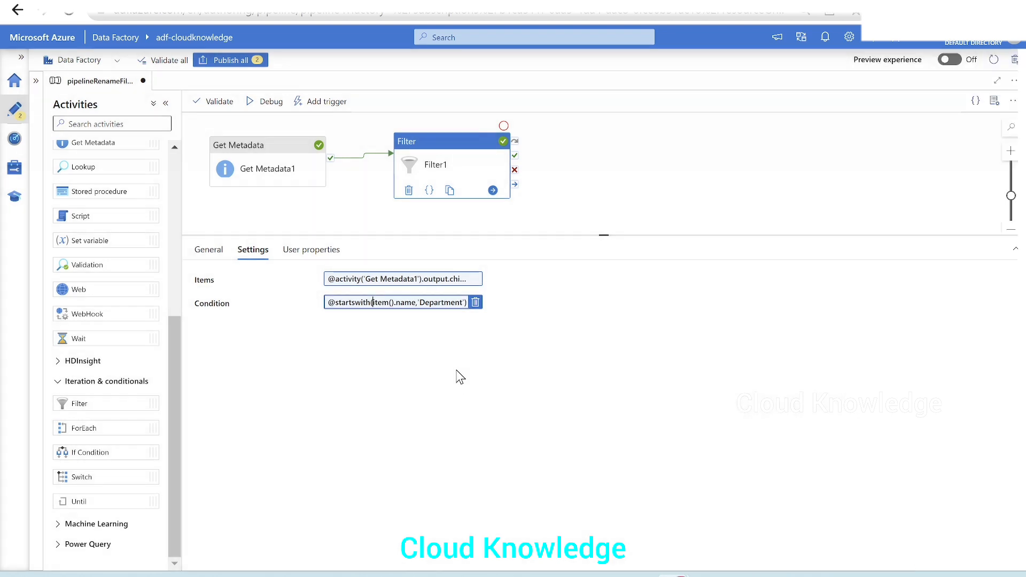
click(384, 303)
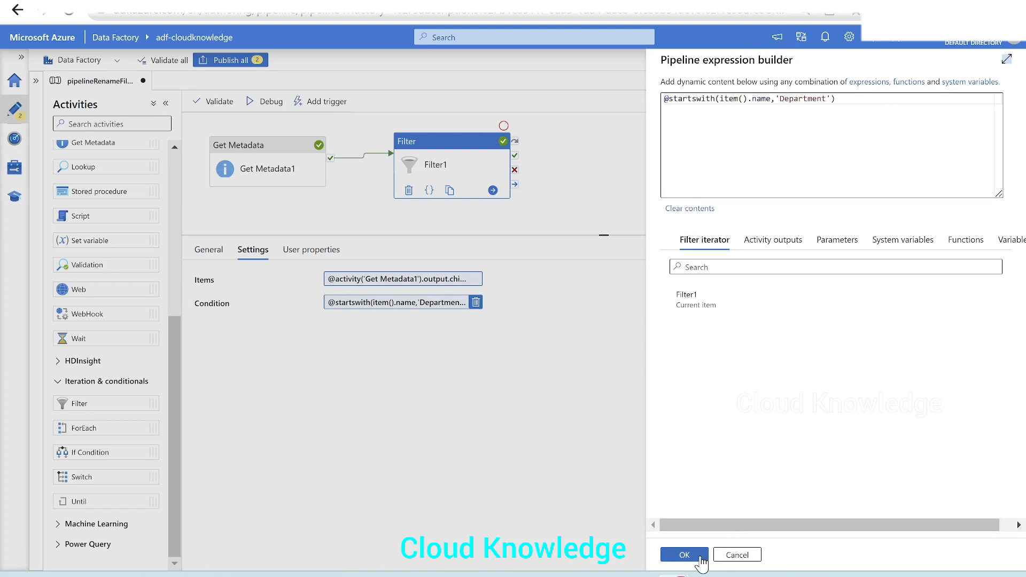
click(684, 555)
click(334, 212)
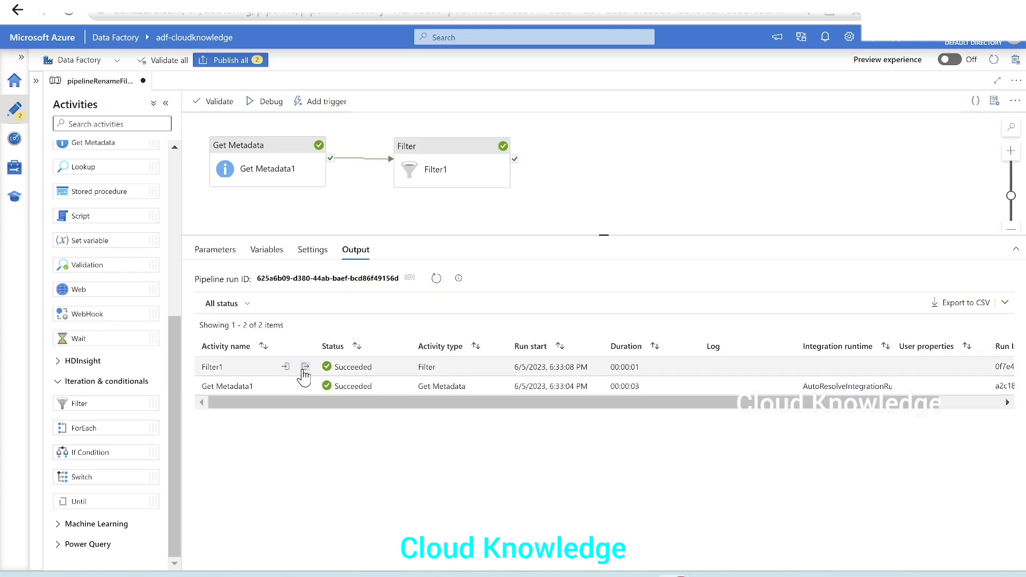
Examine the filtered file names in the Filter1 run output, compare them with the InputFiles folder and whiteboard plan, and return to the pipeline
click(306, 367)
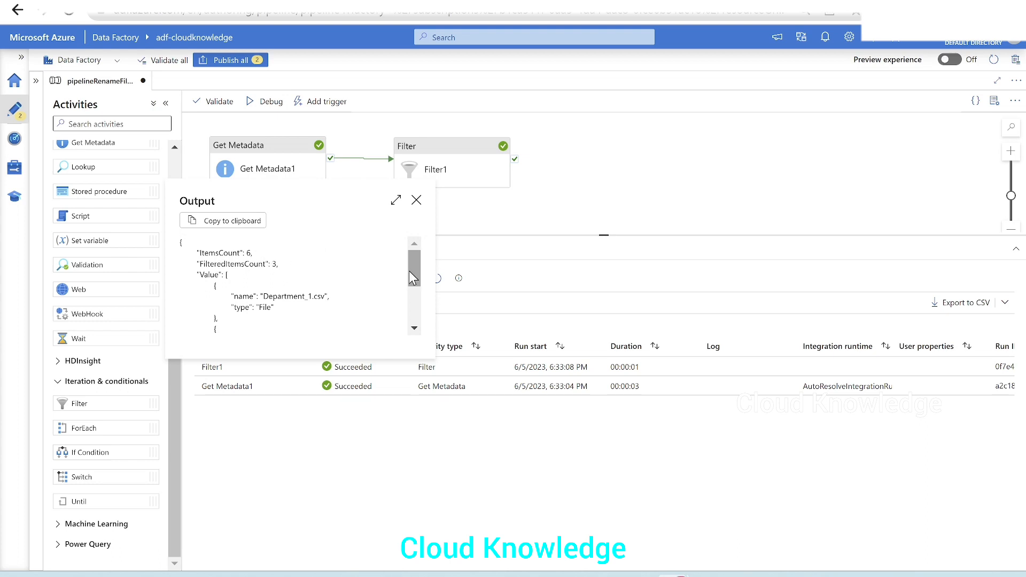
mouse_move(416, 271)
mouse_down()
mouse_move(415, 311)
mouse_move(416, 270)
mouse_up()
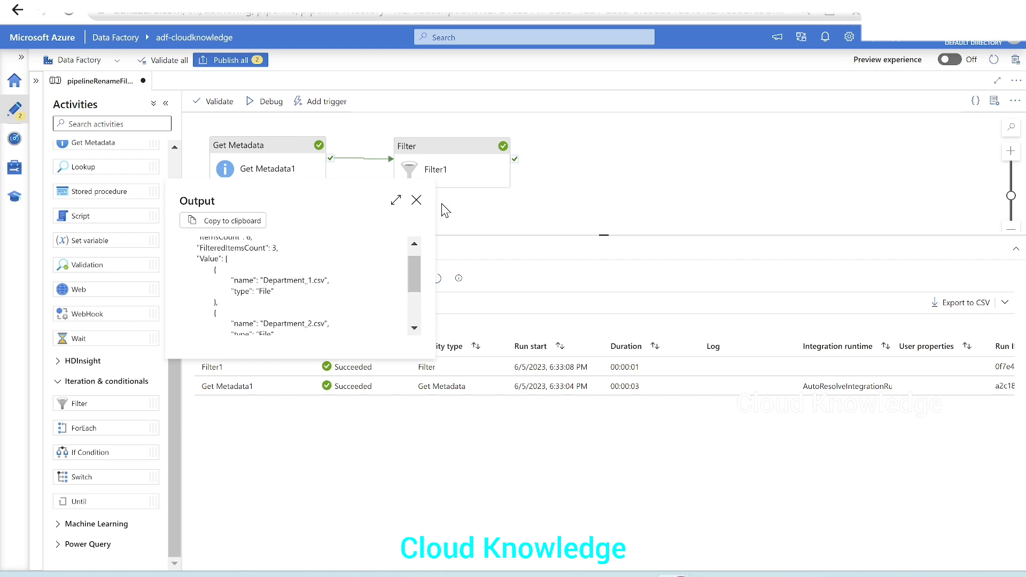
click(416, 201)
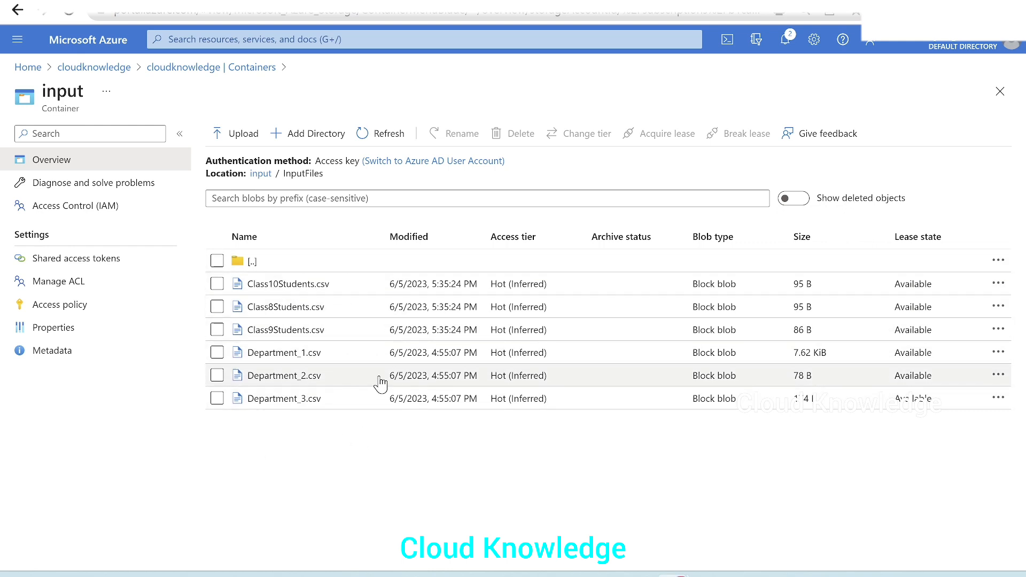
key(alt+Tab)
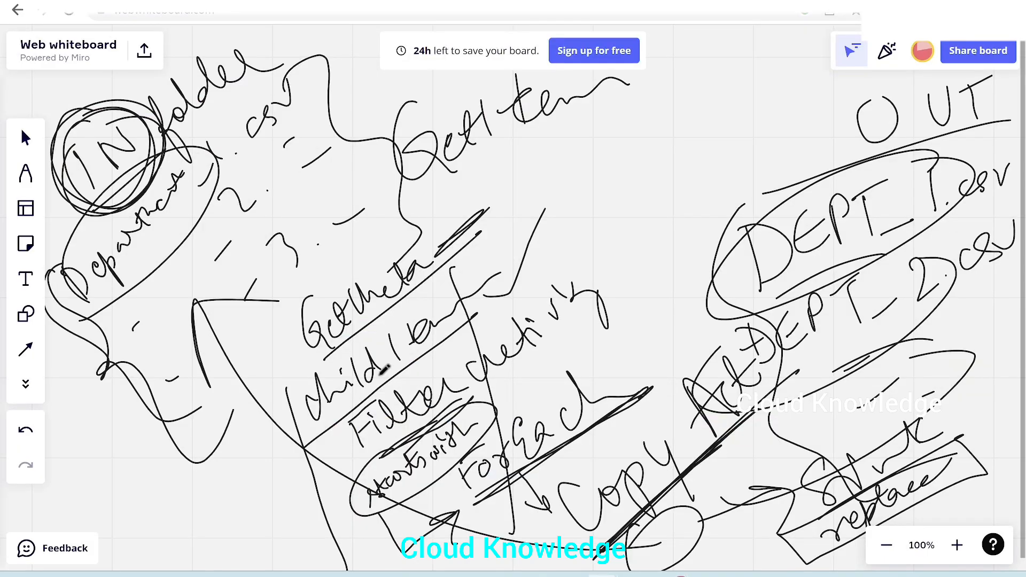
key(alt+Tab)
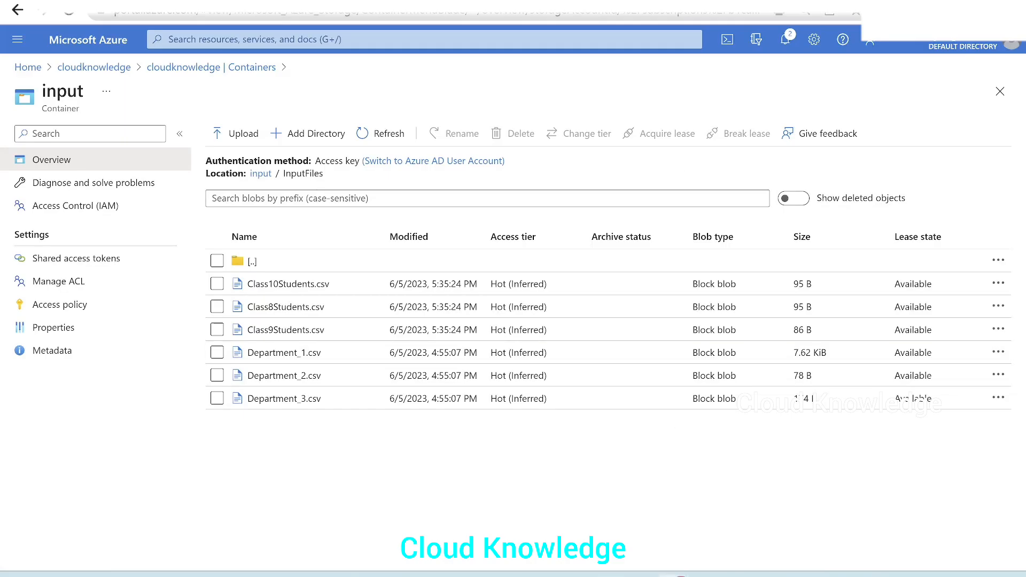
click(615, 3)
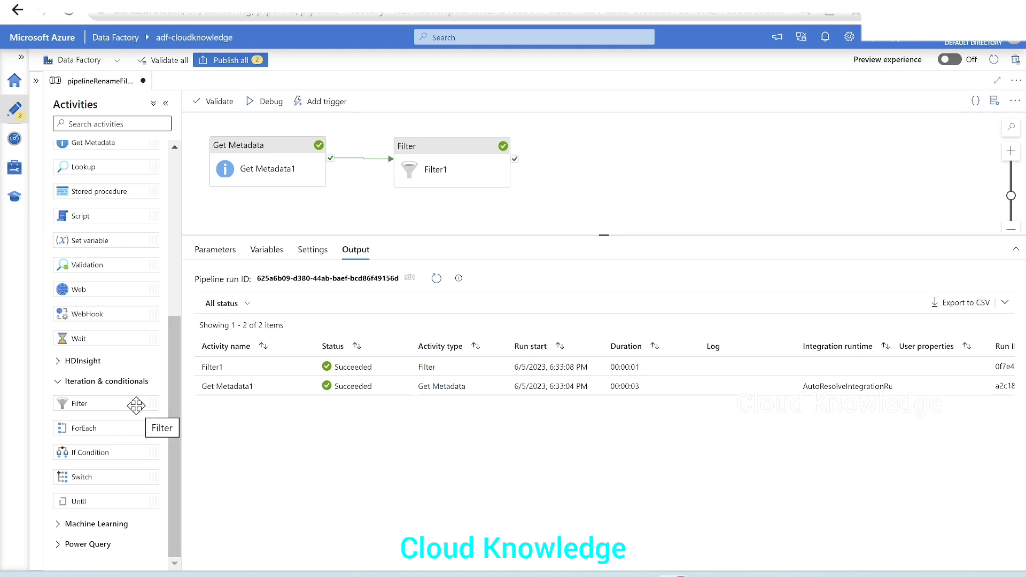
Add a ForEach activity after the Filter activity and connect Filter1's on-success output to it
scroll(119, 419, up, 3)
scroll(119, 418, up, 3)
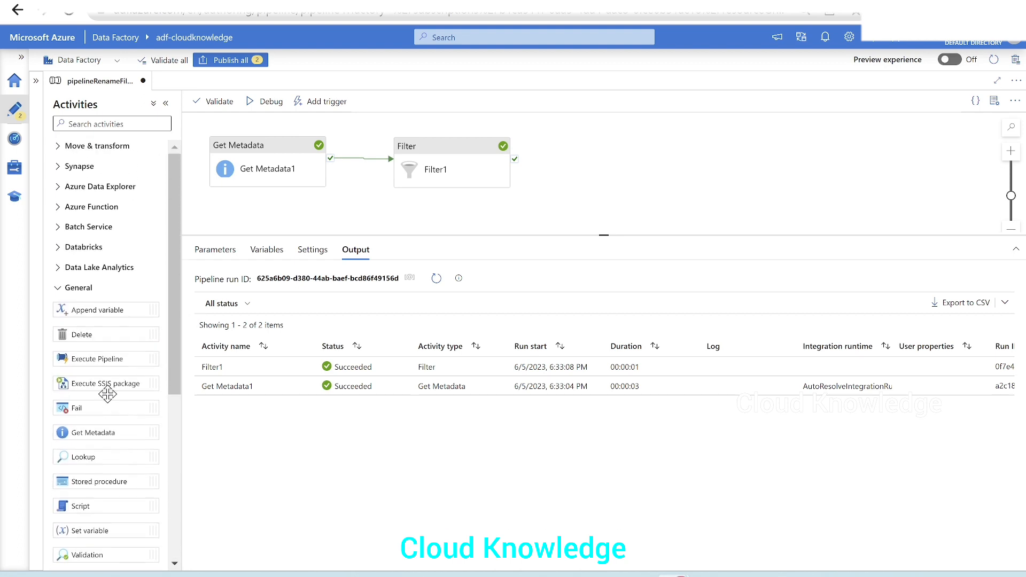
click(70, 287)
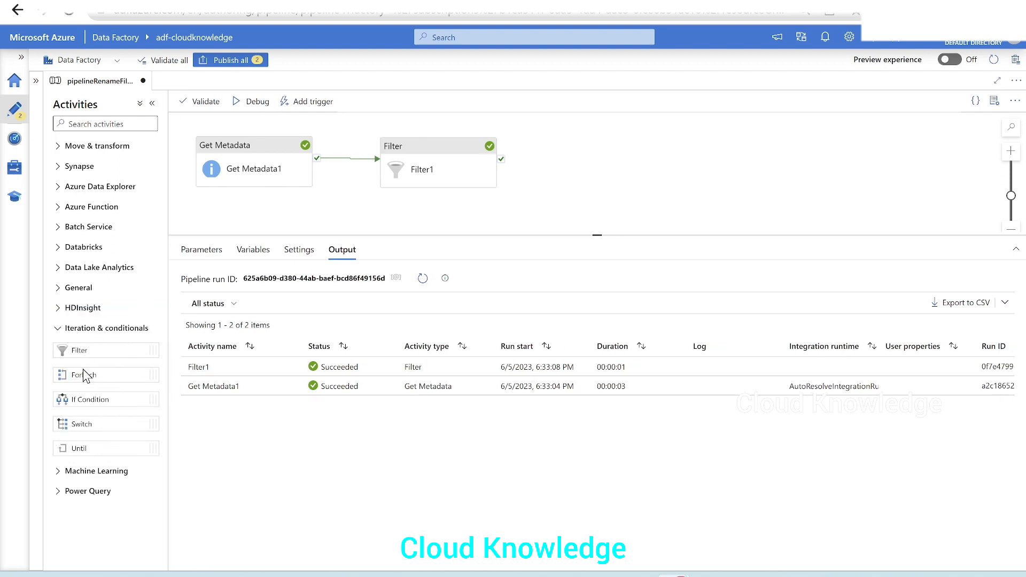
drag(93, 377, 601, 160)
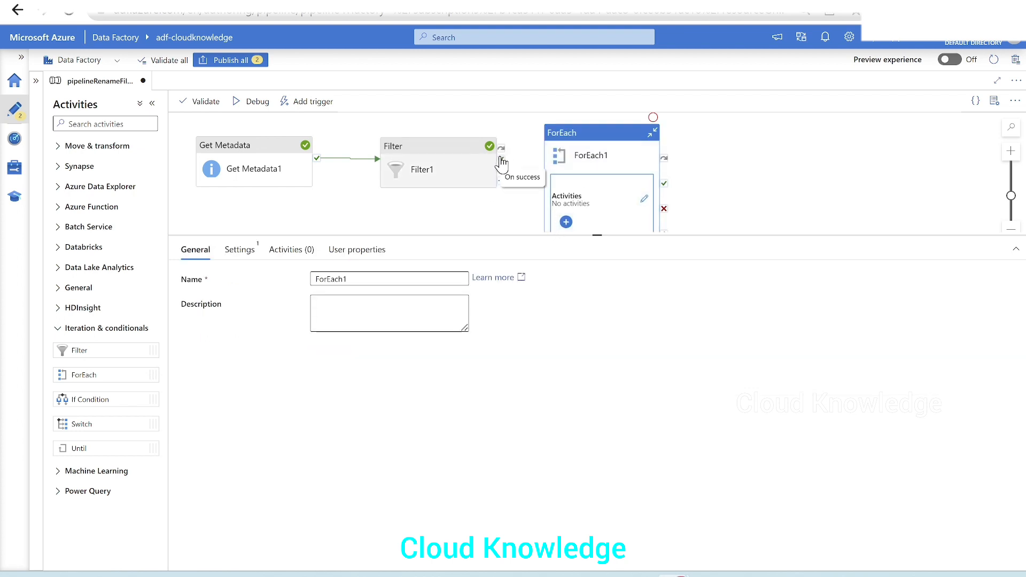
drag(501, 158, 570, 162)
click(598, 158)
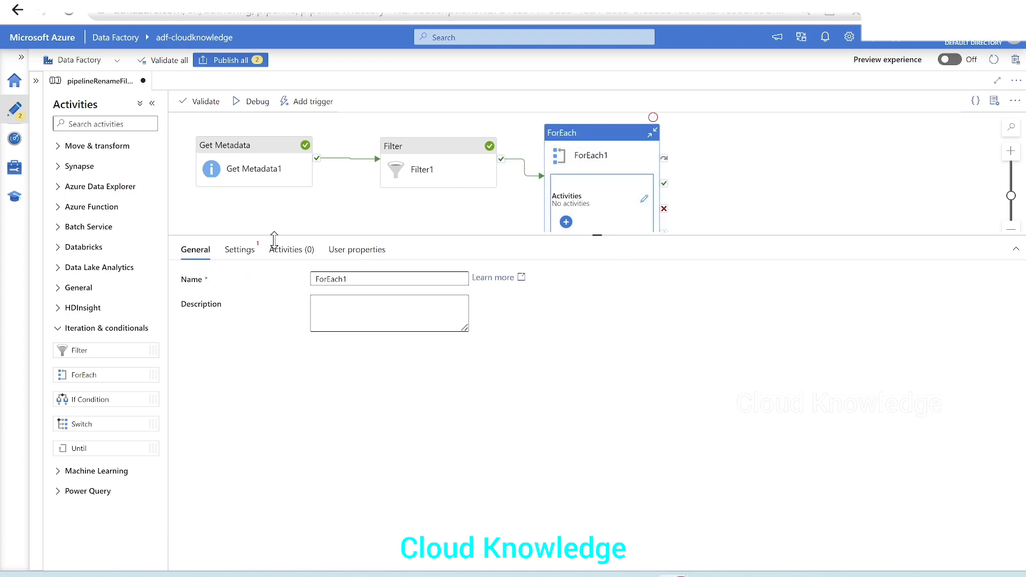
click(239, 251)
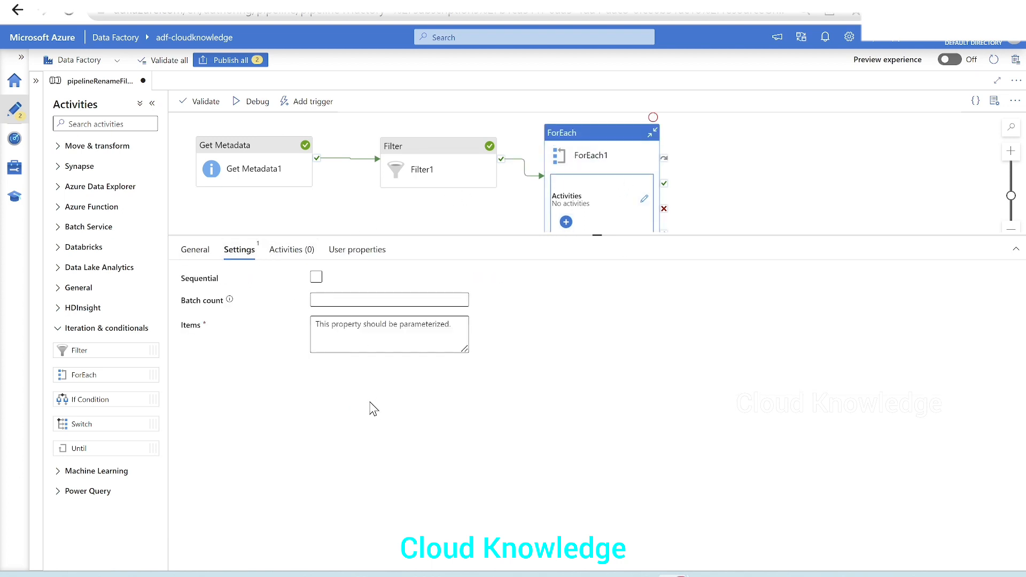
click(317, 277)
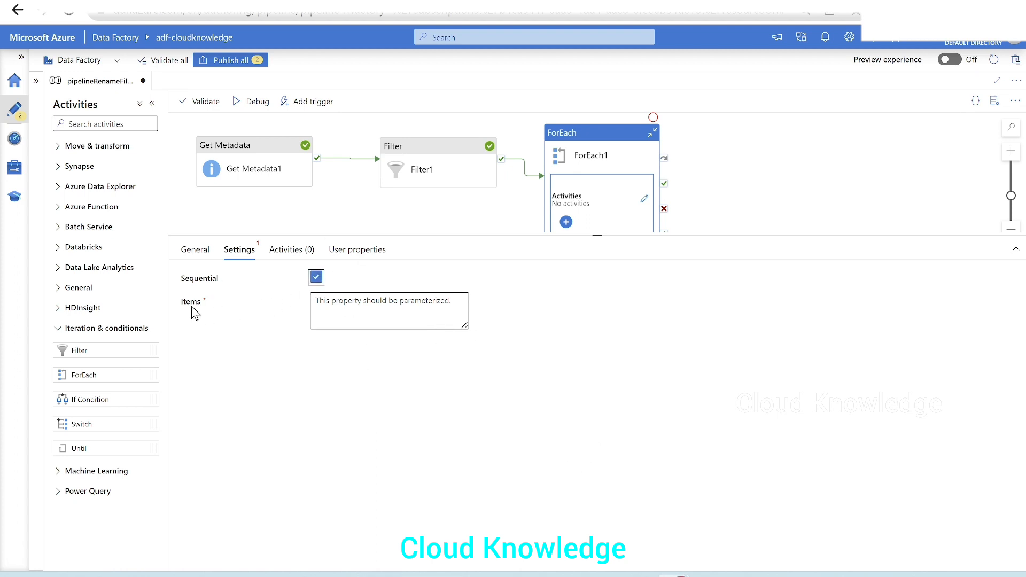
click(380, 305)
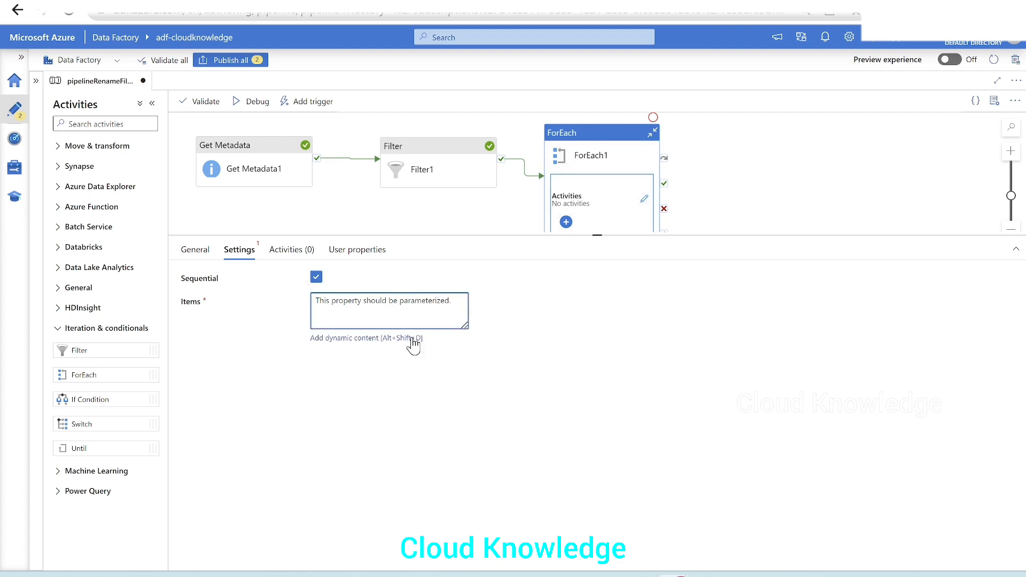
click(351, 339)
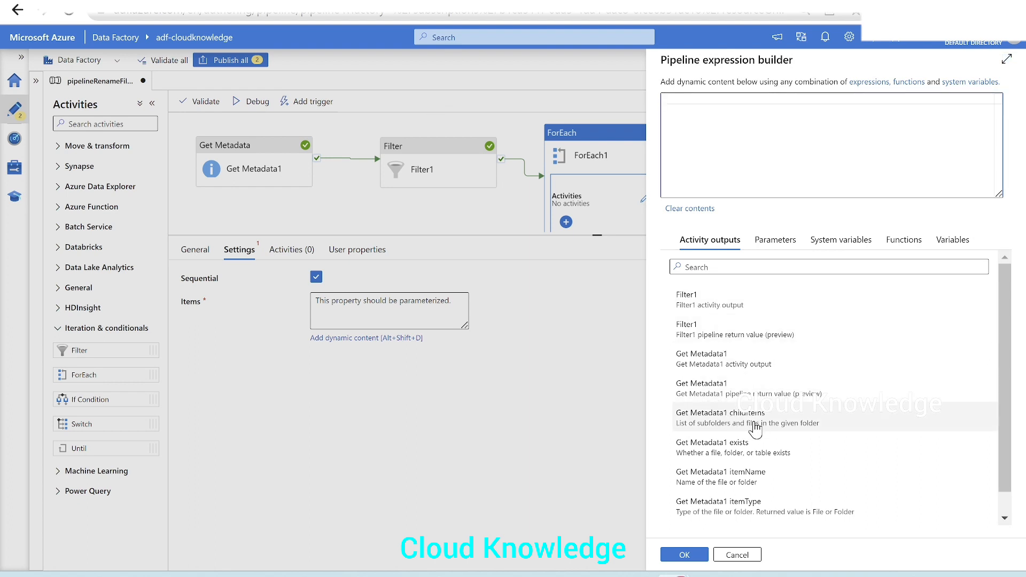
scroll(711, 347, down, 1)
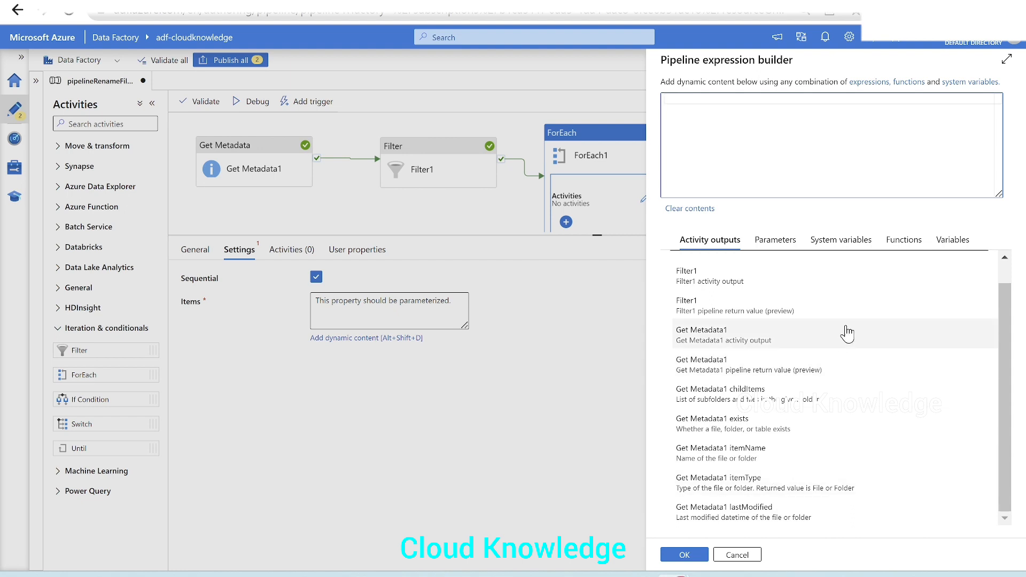
scroll(844, 481, up, 1)
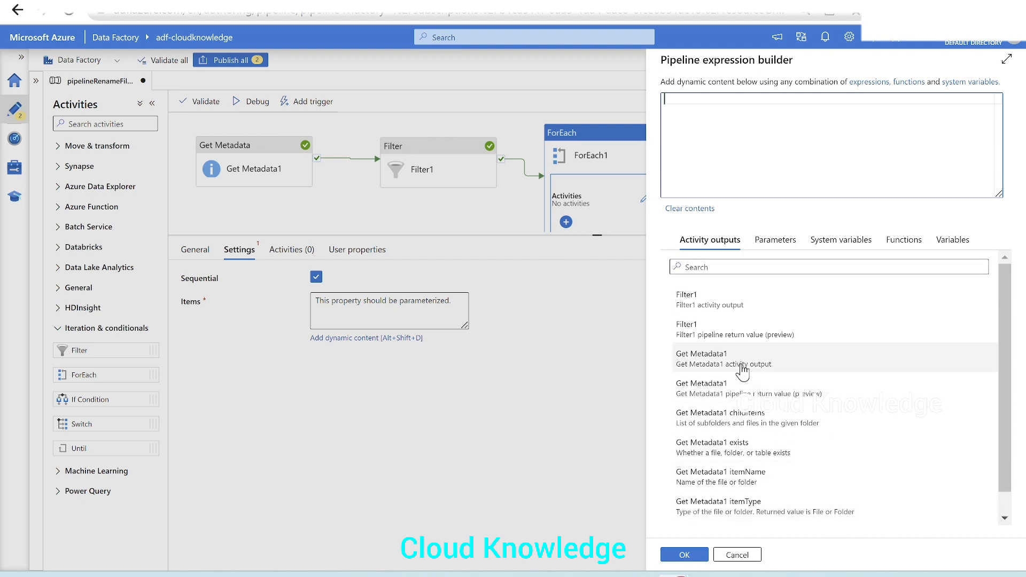
click(724, 308)
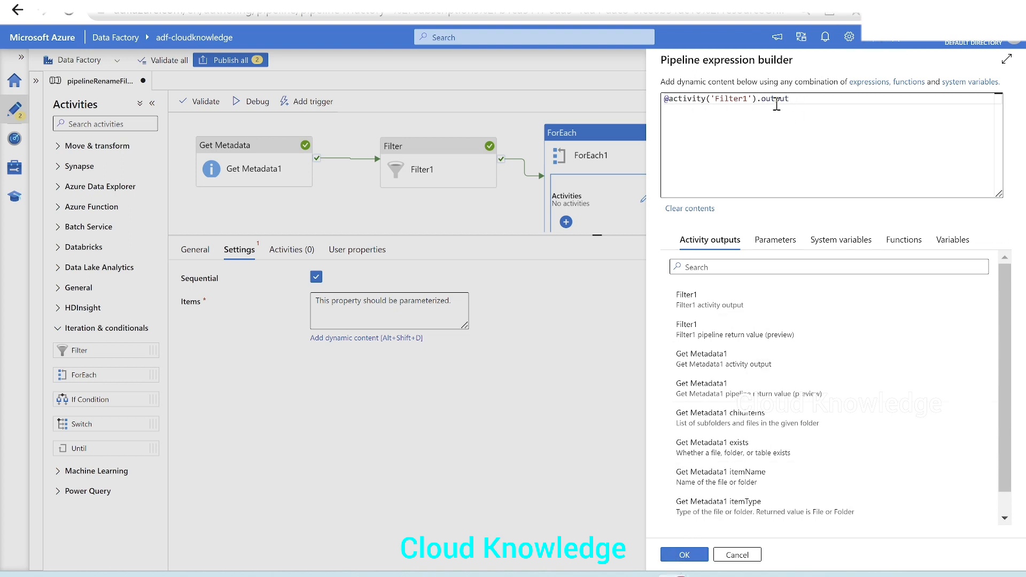
click(684, 555)
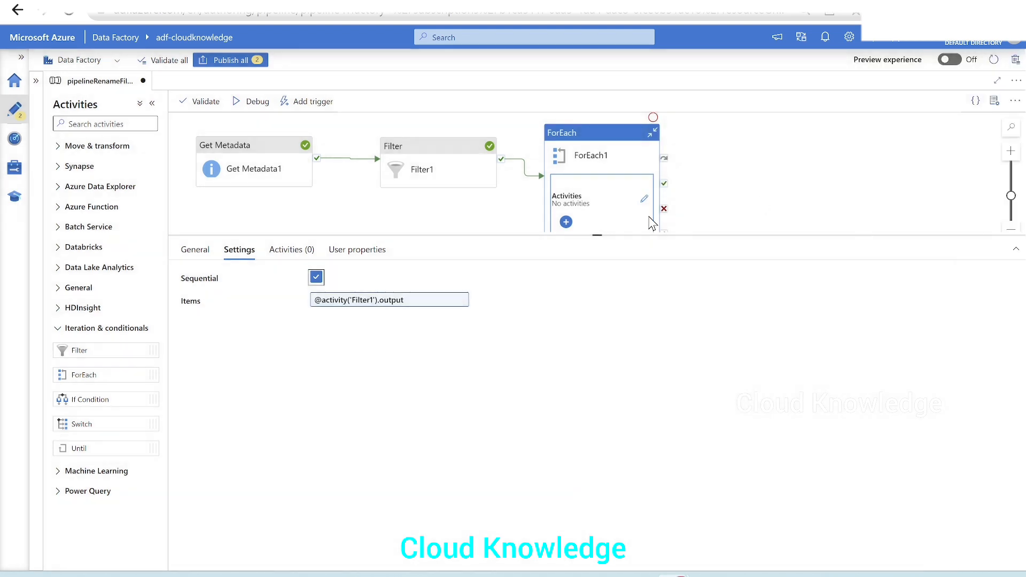
Examine the Value array in the Filter1 run output at full size, and close it
click(477, 212)
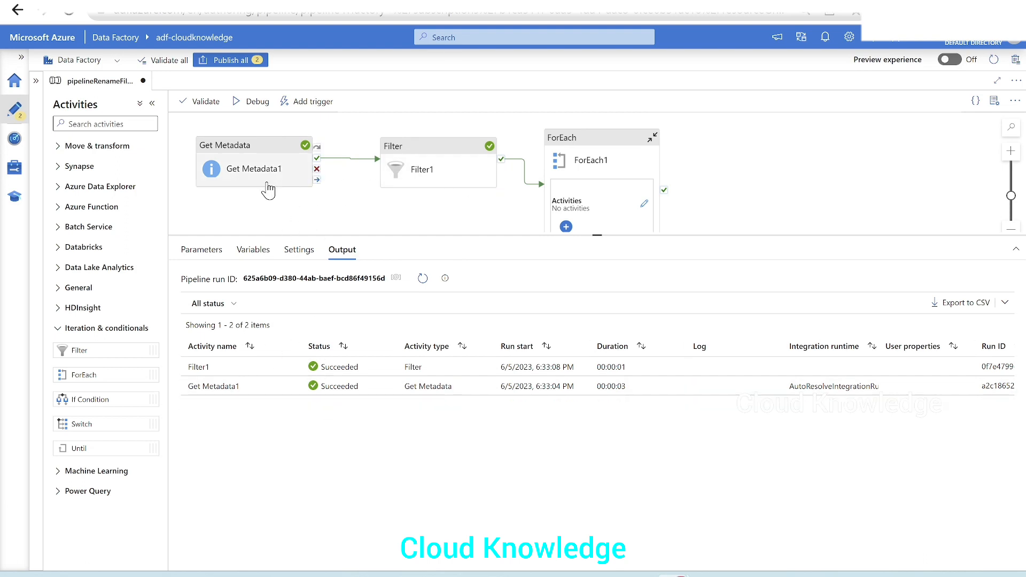
mouse_move(331, 367)
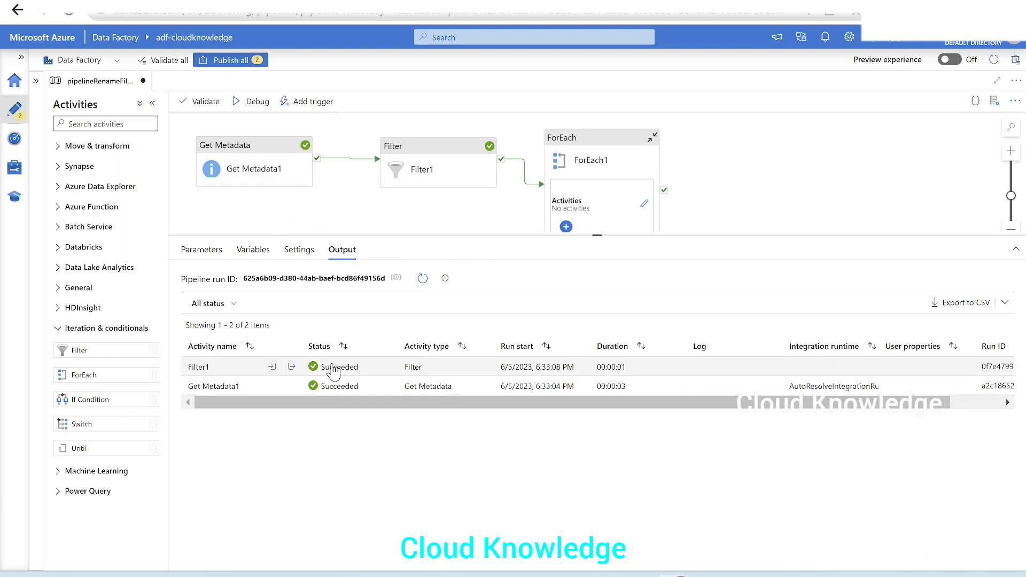
click(291, 367)
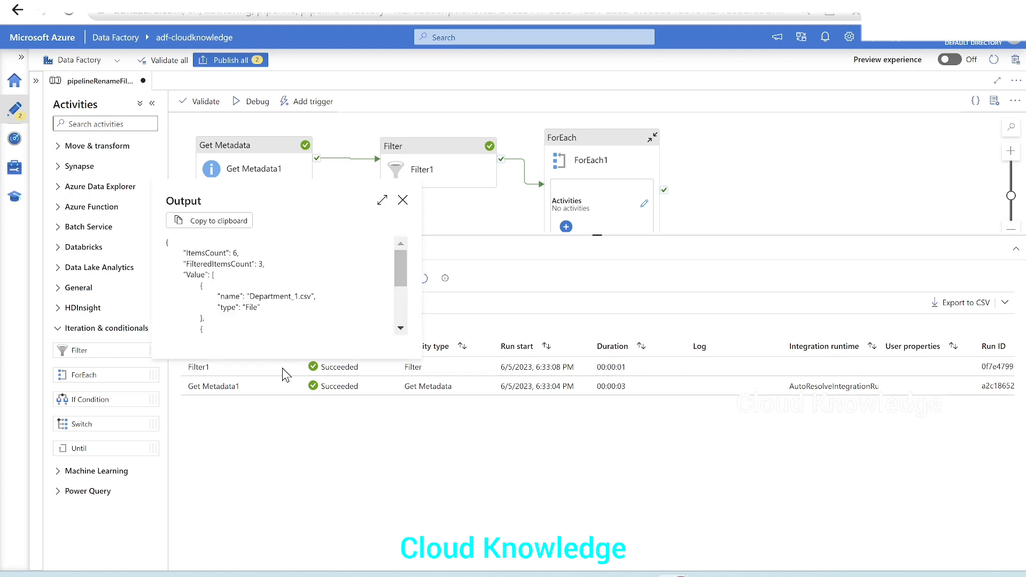
click(385, 201)
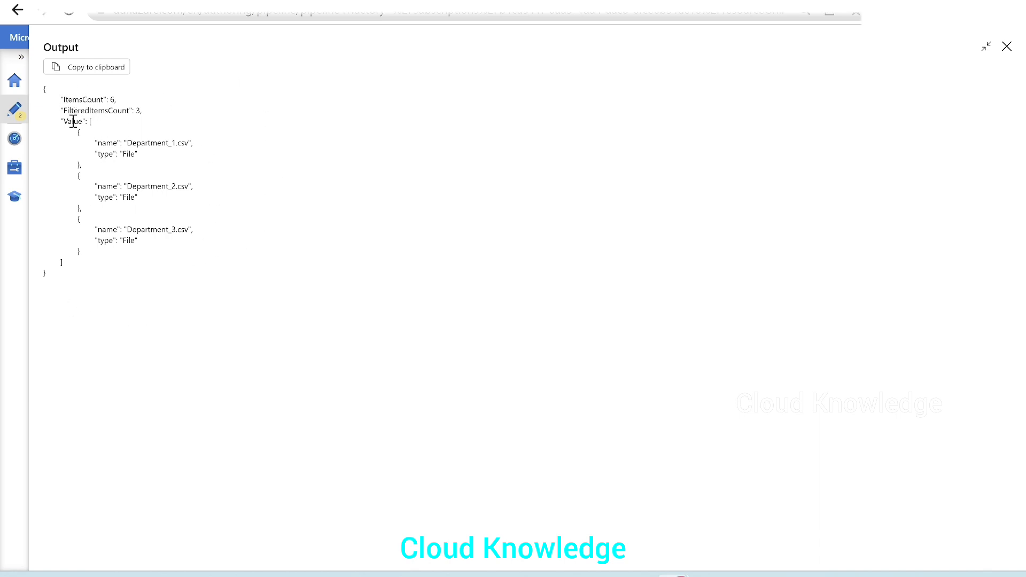
drag(66, 122, 171, 245)
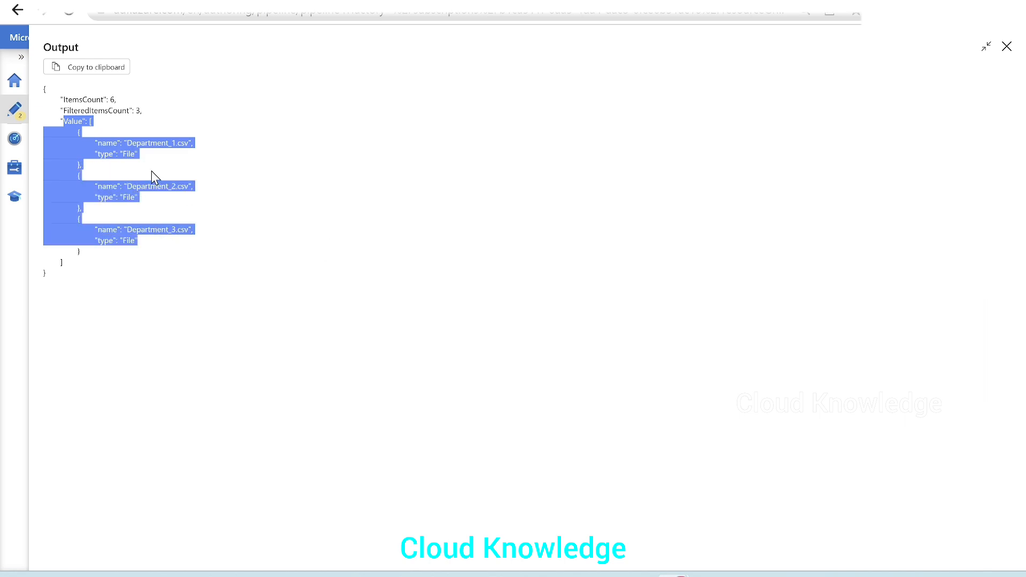
click(167, 138)
double_click(70, 121)
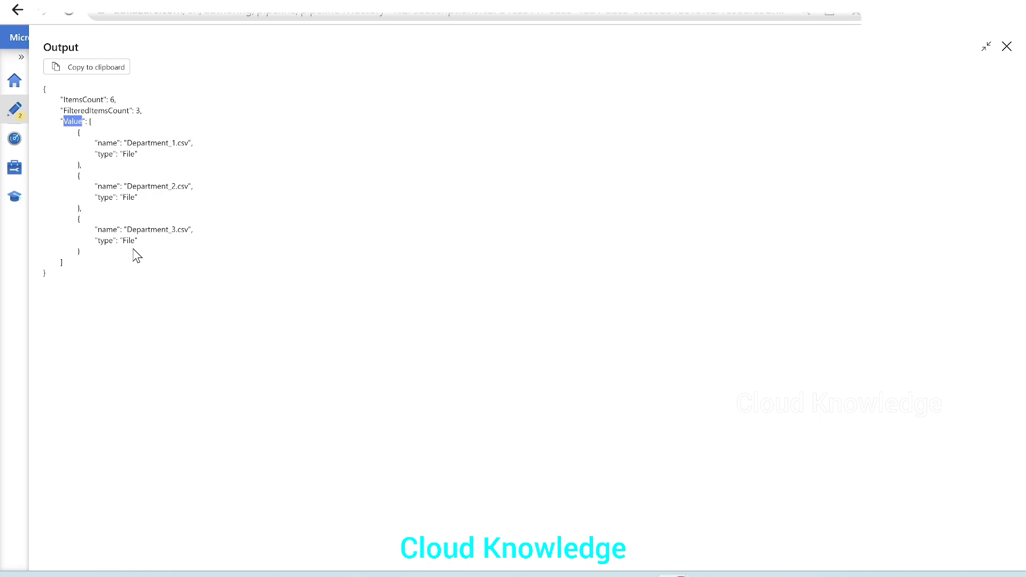
click(1003, 60)
key(ctrl+a)
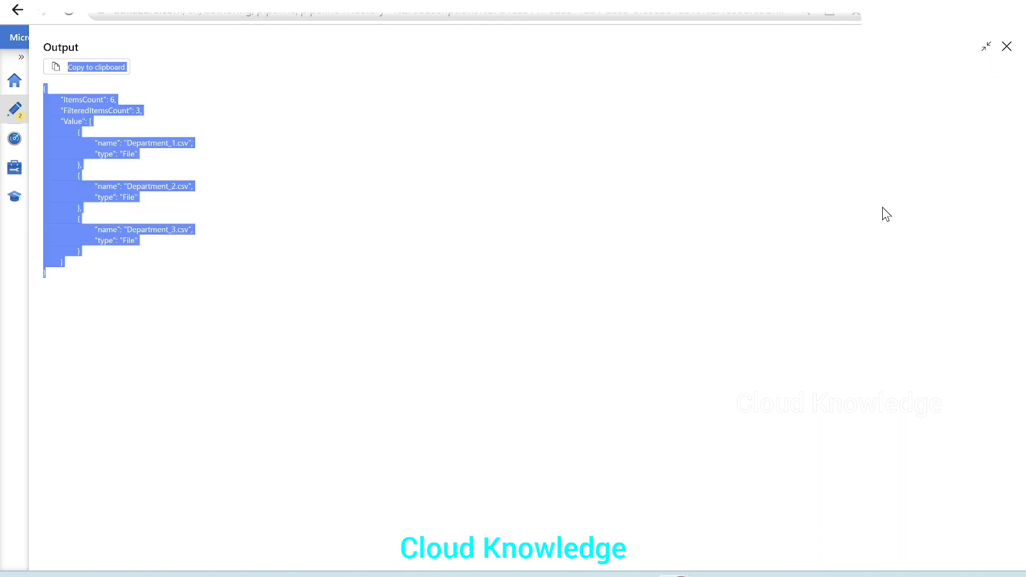
click(1007, 47)
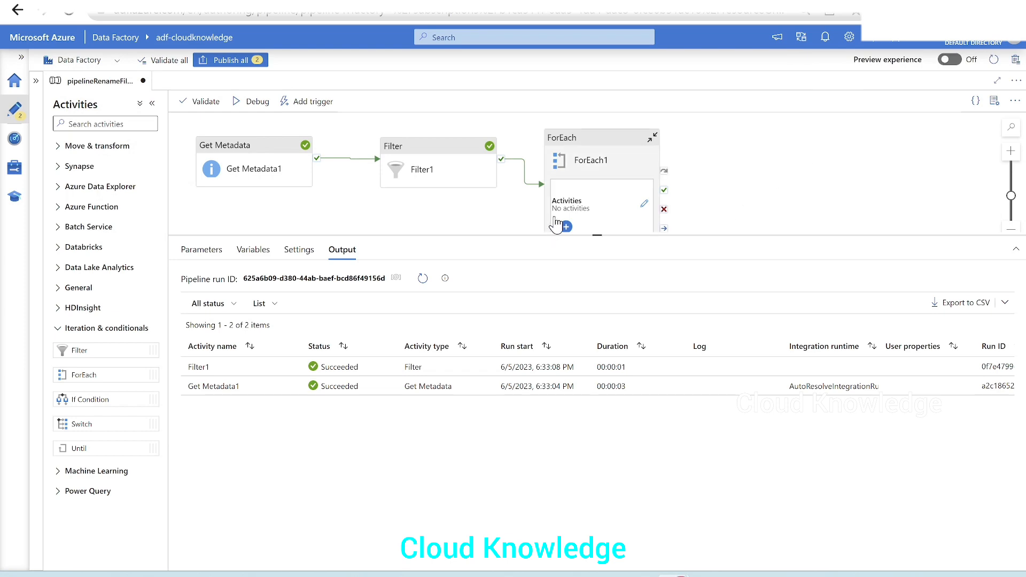
click(591, 176)
click(425, 299)
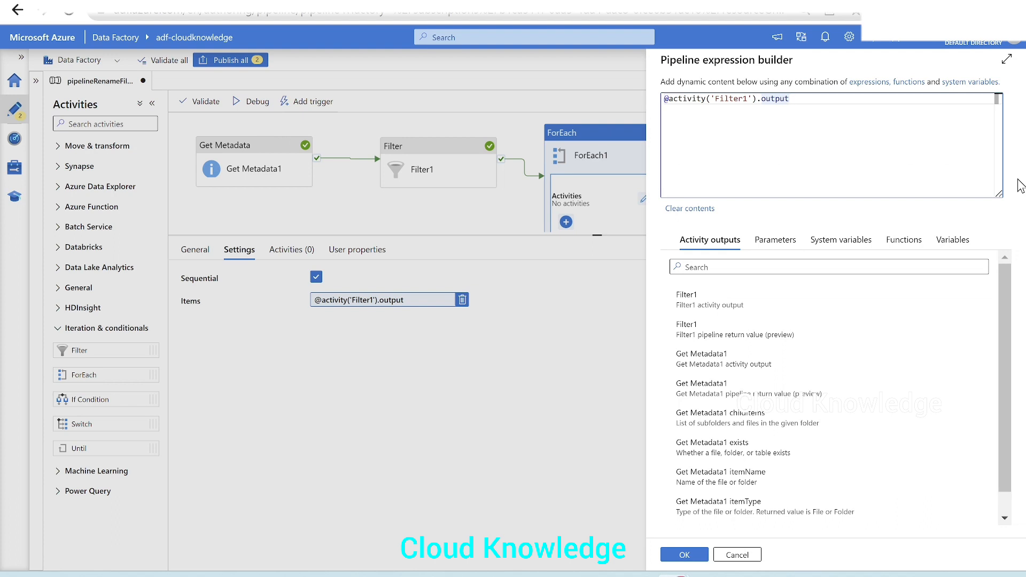
text(.Value)
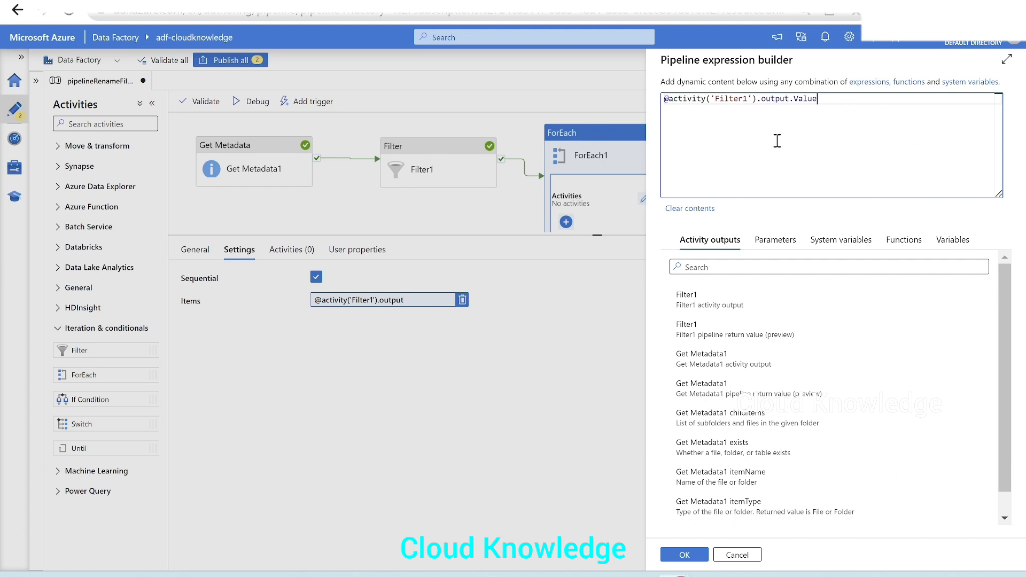
click(684, 555)
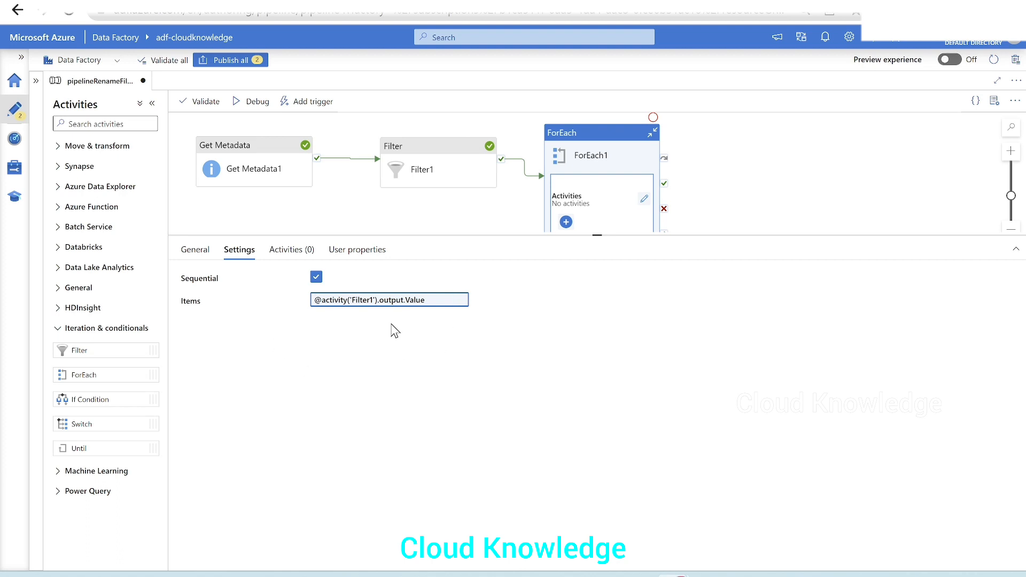
Open the ForEach activity's inner activities for editing and add a Copy data activity inside the loop
click(288, 251)
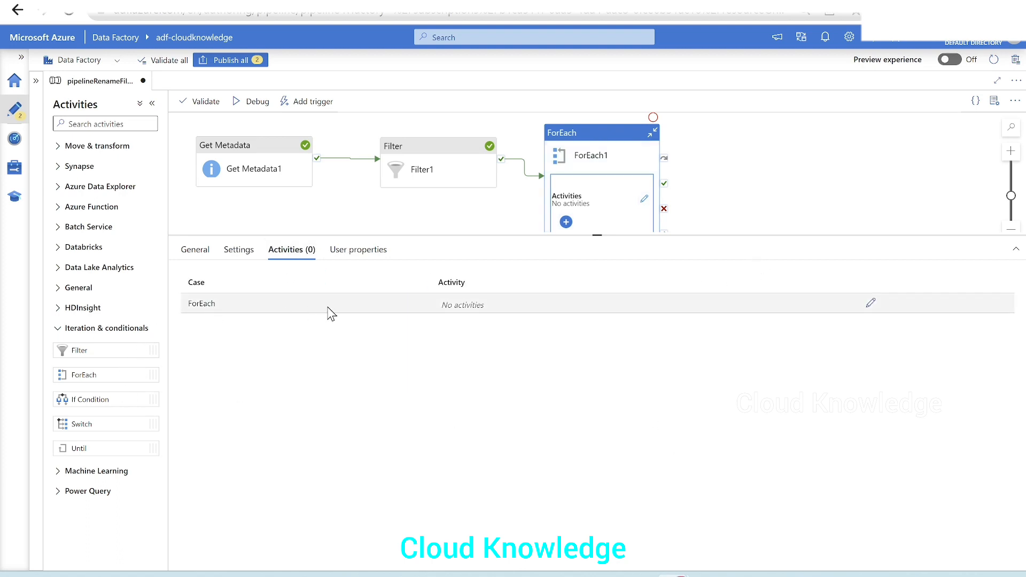
click(871, 304)
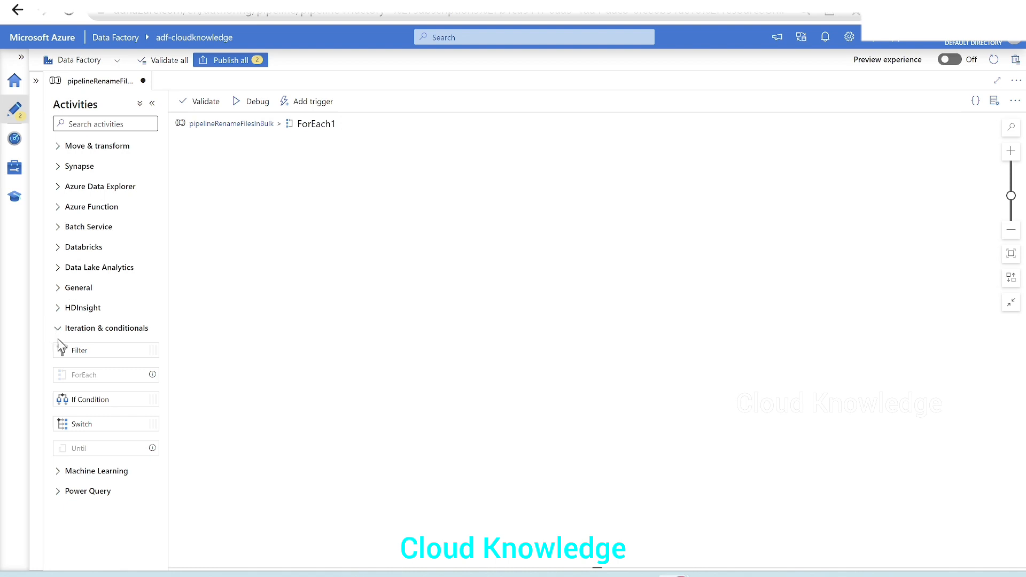
click(109, 149)
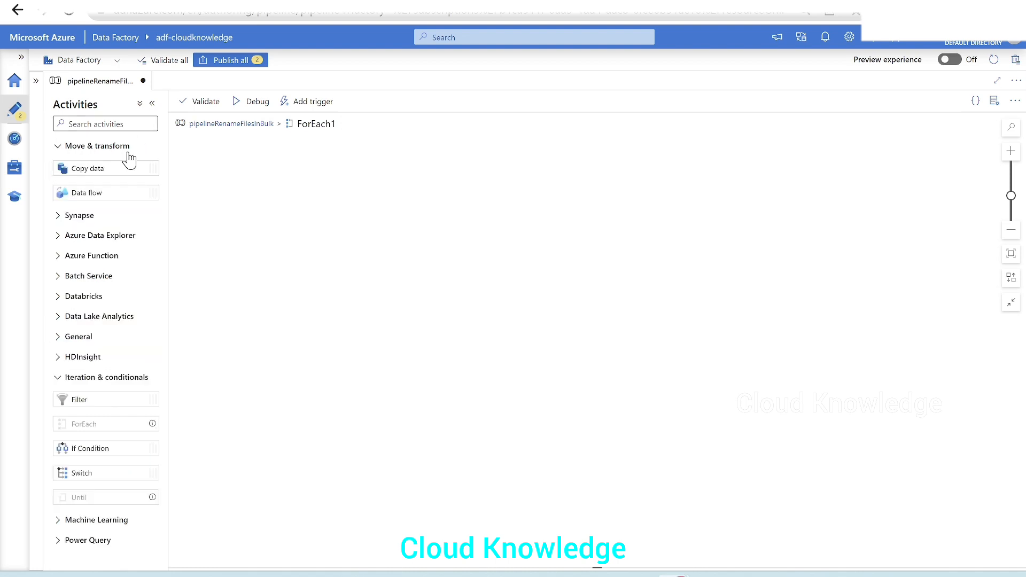
drag(114, 169, 505, 177)
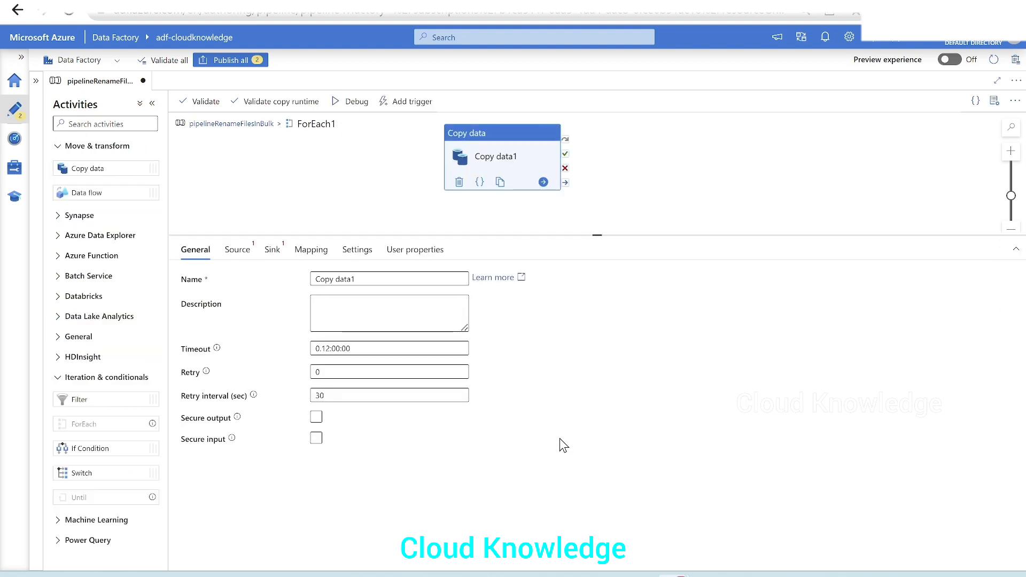
Start a new source dataset for the Copy data activity using Azure Data Lake Storage Gen2 and the DelimitedText format
click(237, 250)
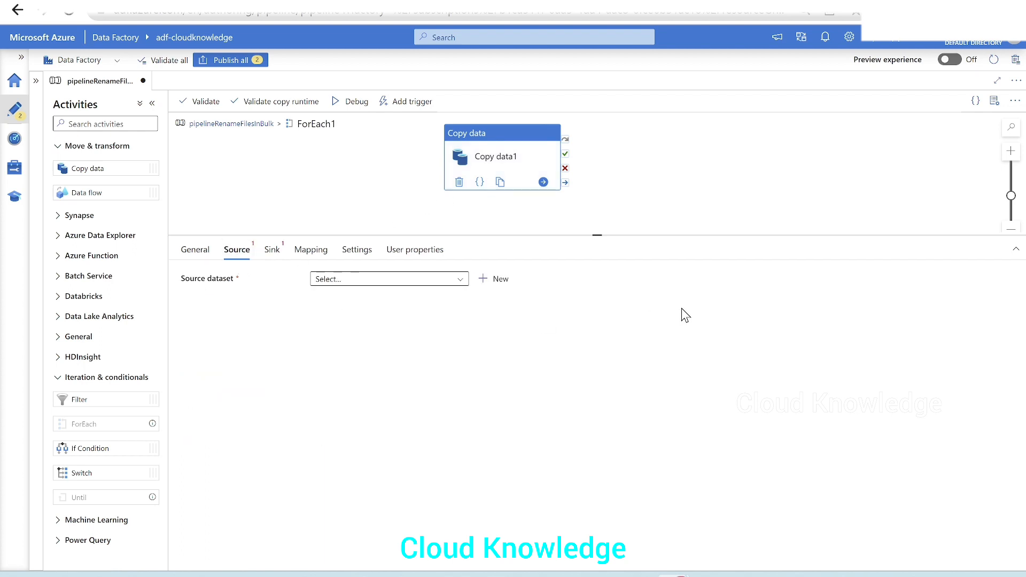
click(500, 279)
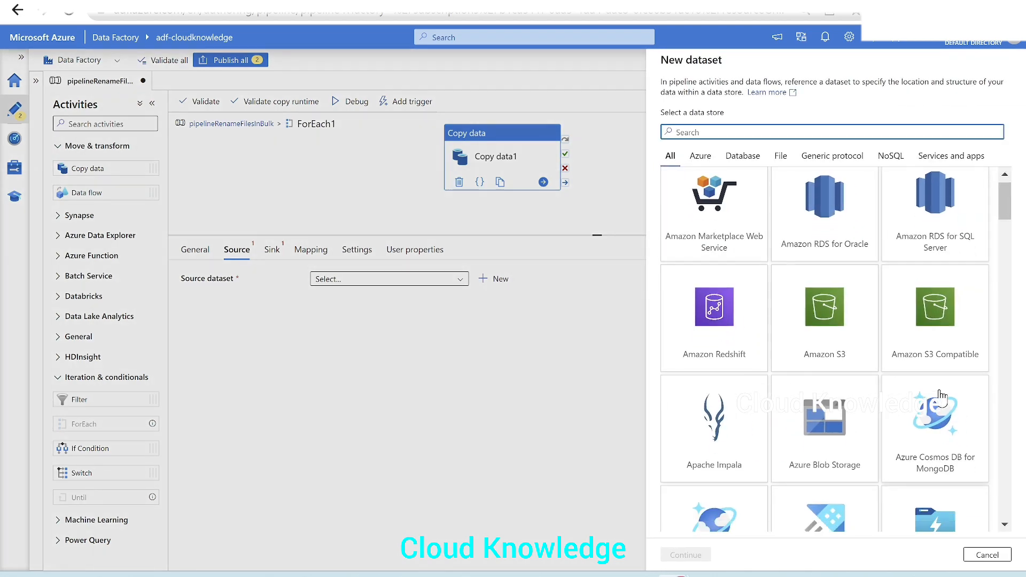
scroll(942, 398, down, 1)
scroll(739, 476, down, 3)
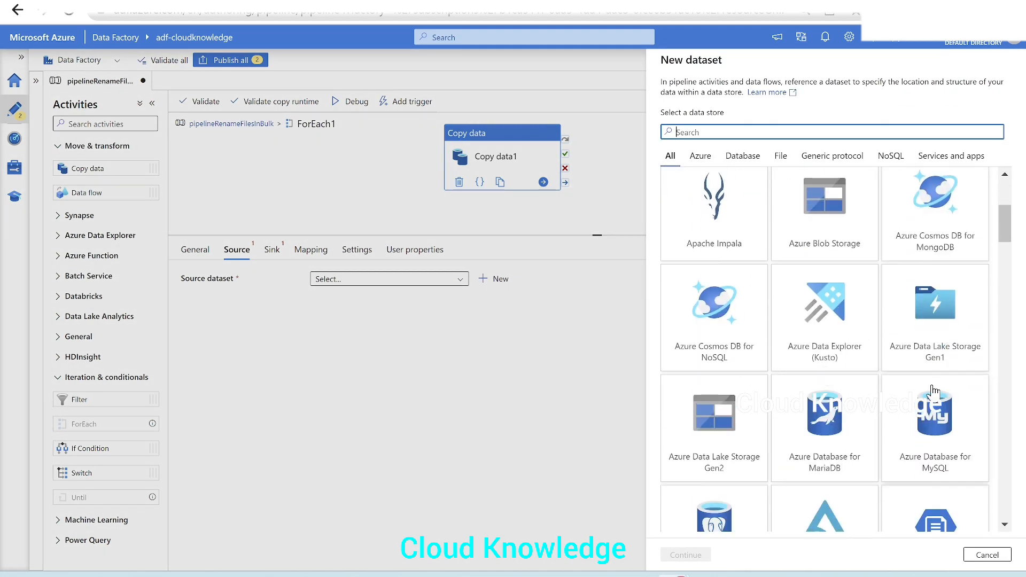
click(739, 476)
click(685, 556)
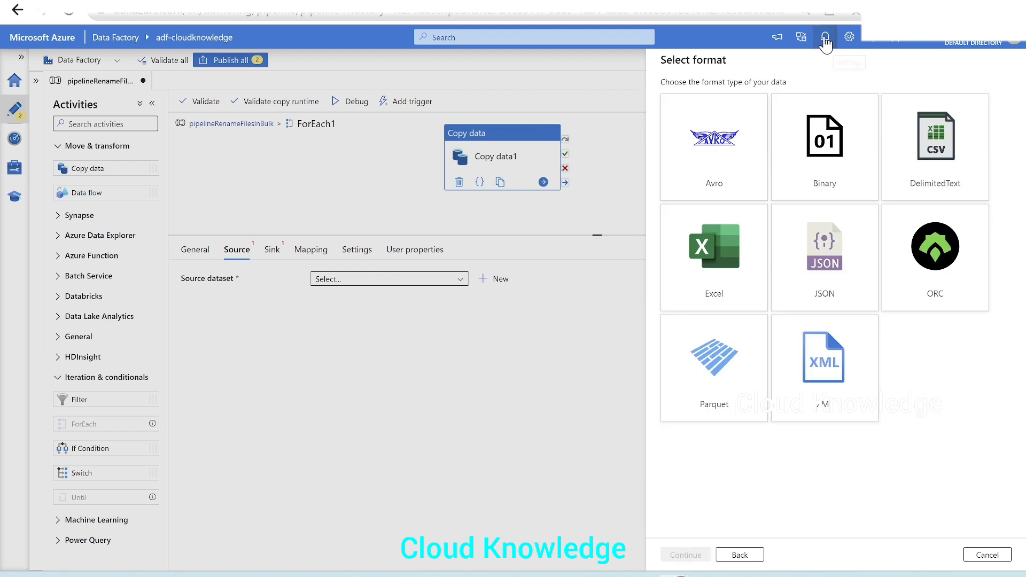
click(943, 149)
click(684, 556)
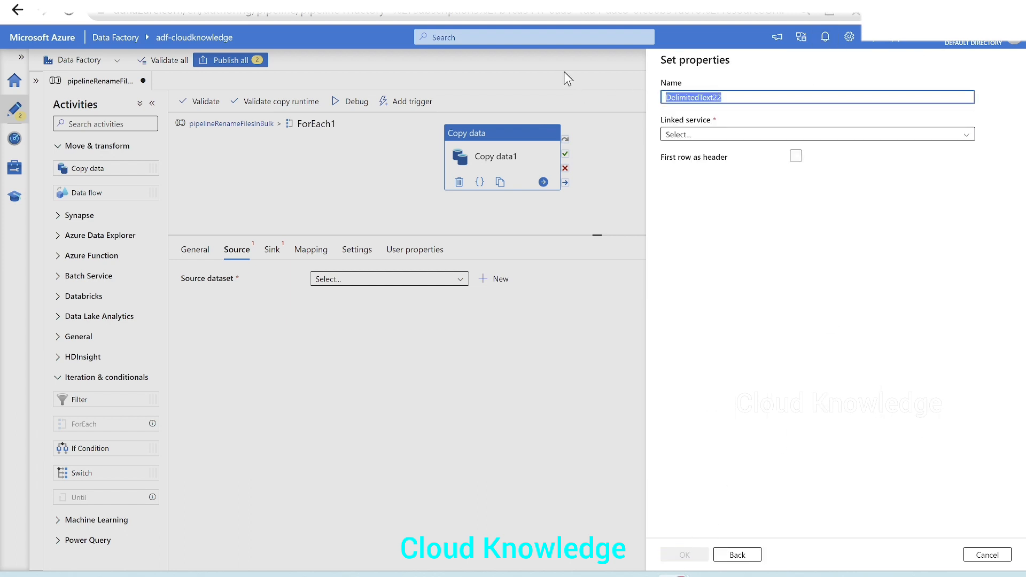
Name the source dataset BulkFilesInAsPara, choose the AzureDataLakeStorageGen2 linked service, and set its file path to input/InputFiles
text(BulkFilesInAsPara)
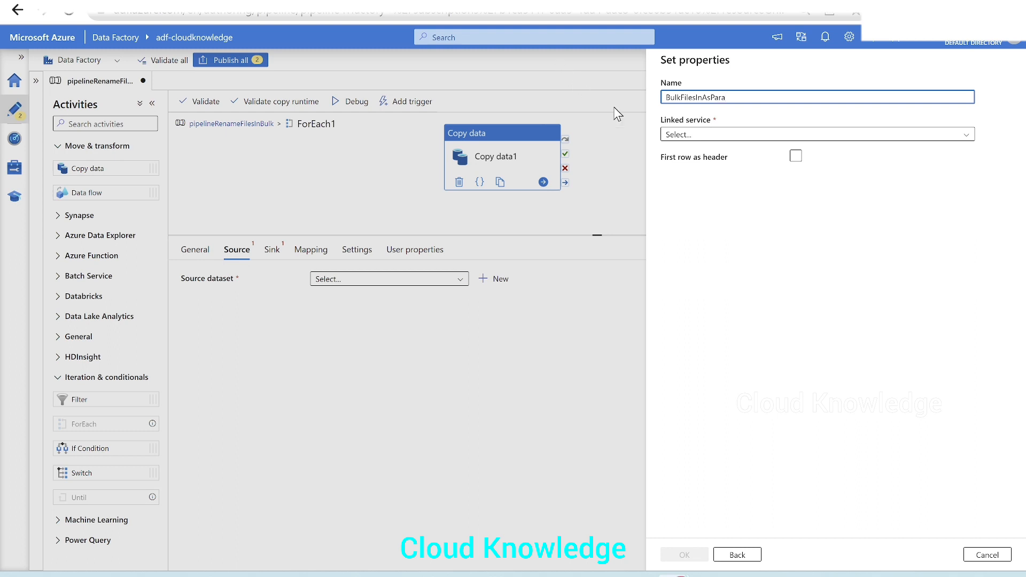
click(699, 138)
click(712, 231)
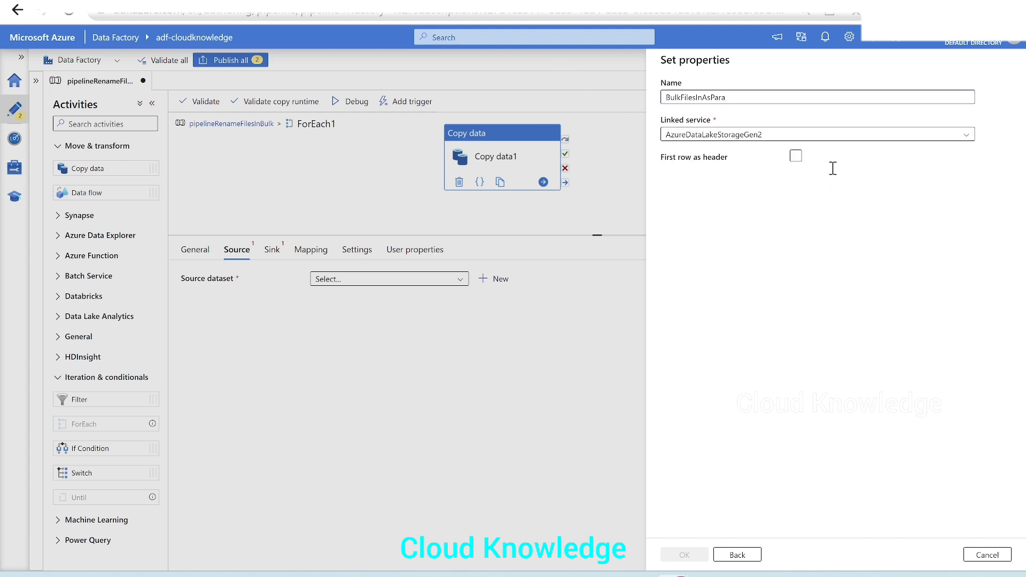
click(985, 169)
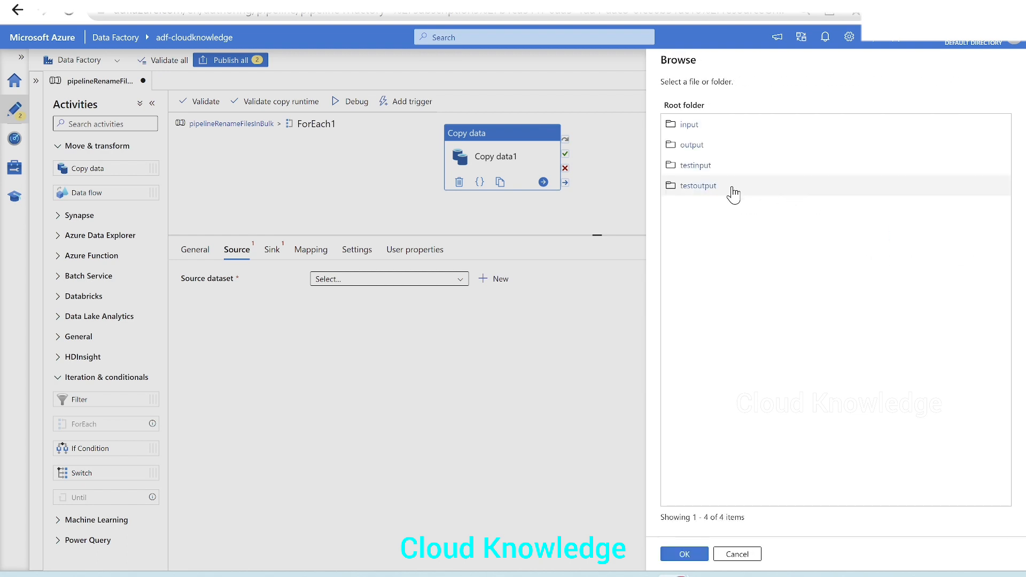
click(684, 109)
click(689, 126)
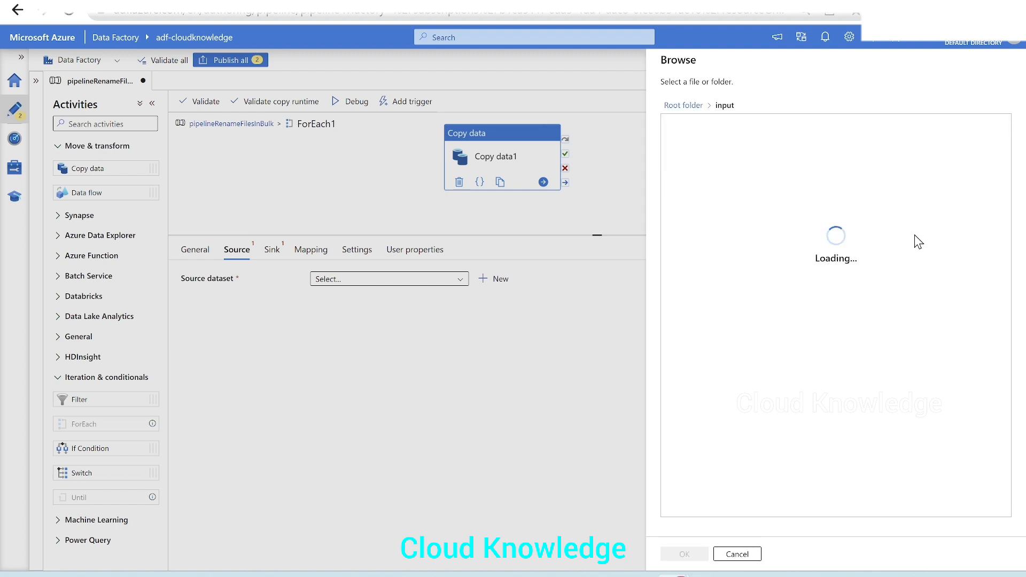
click(702, 150)
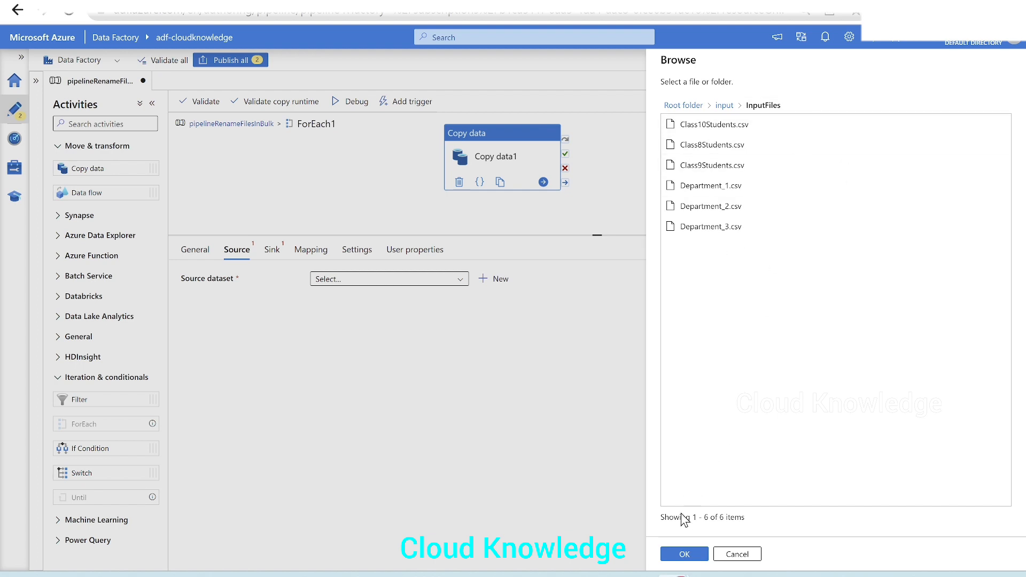
click(685, 554)
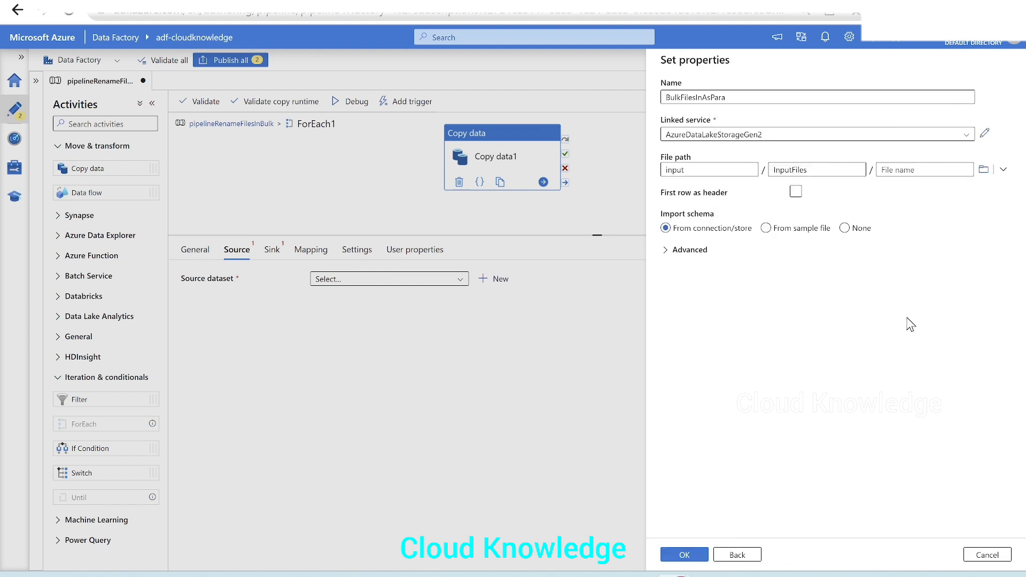
Treat the first row as header, set schema import to None, and create the source dataset
click(795, 192)
click(845, 229)
click(681, 554)
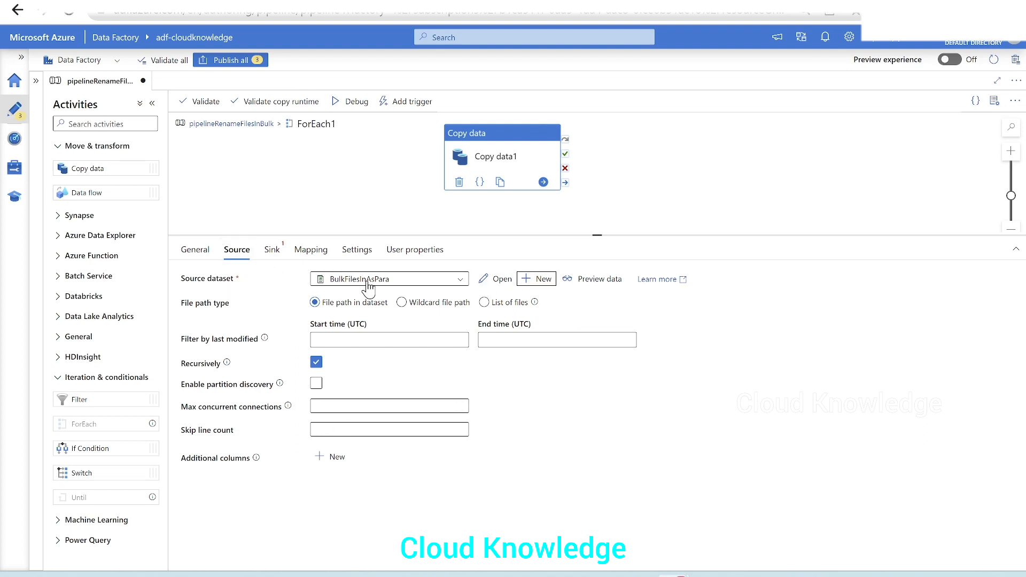
Open the BulkFilesInAsPara dataset and add a String parameter named inputfile
click(503, 279)
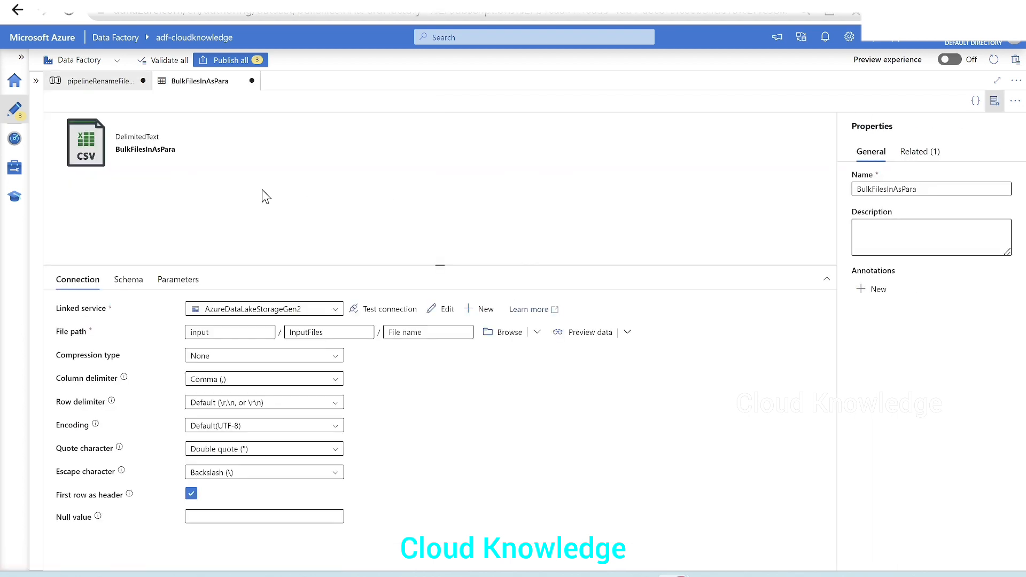
click(1001, 101)
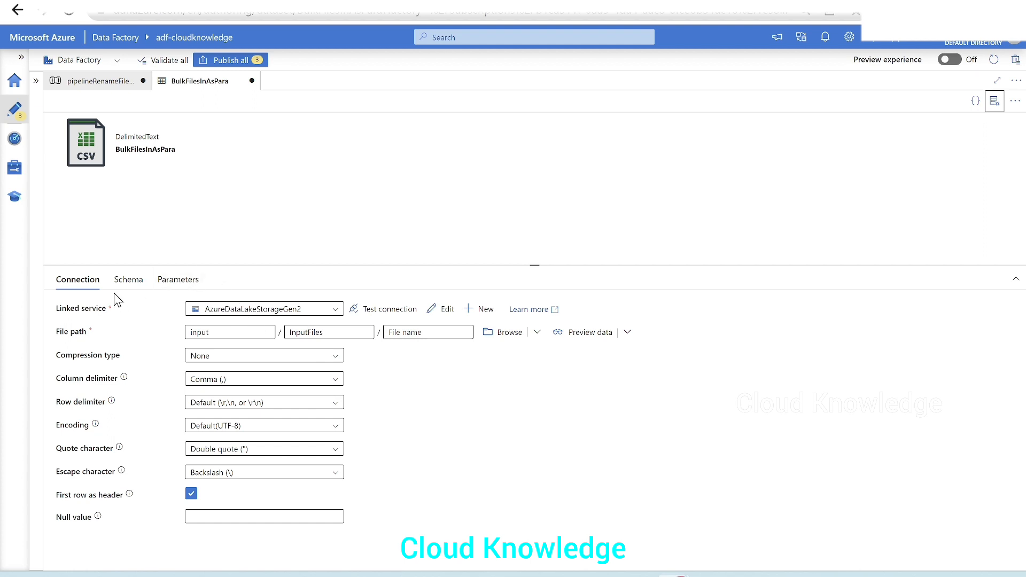
click(176, 280)
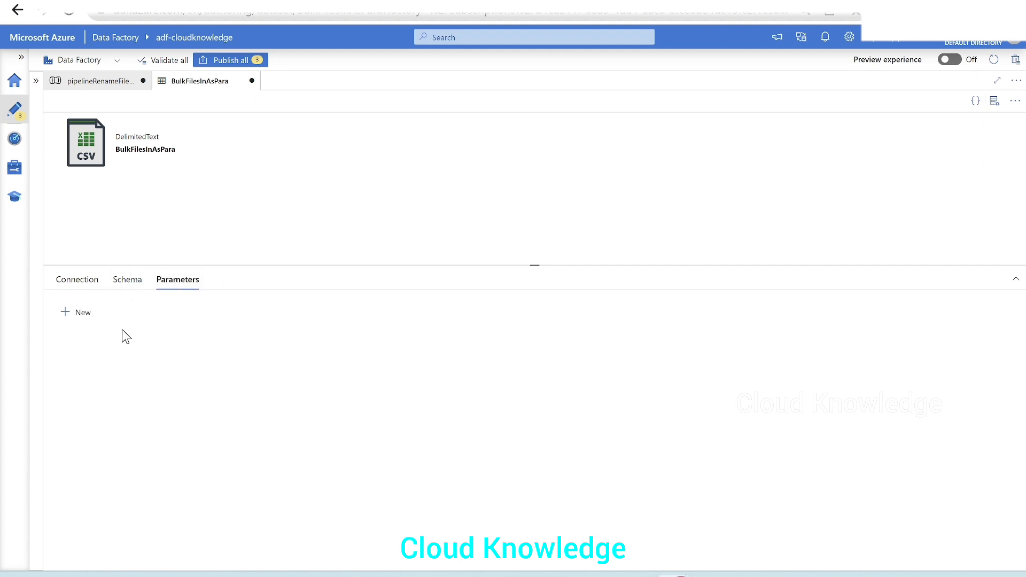
click(85, 317)
click(161, 356)
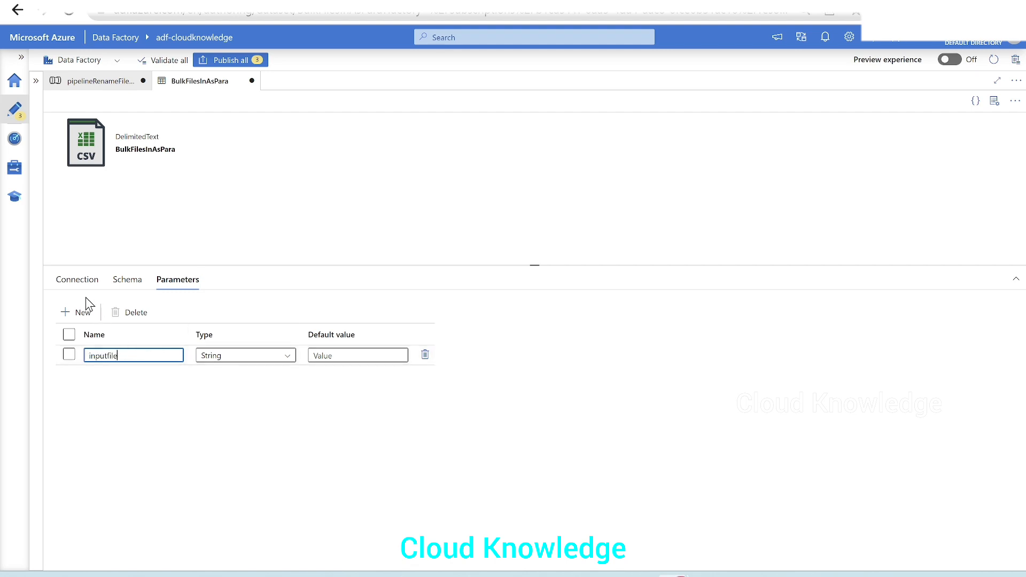
click(77, 280)
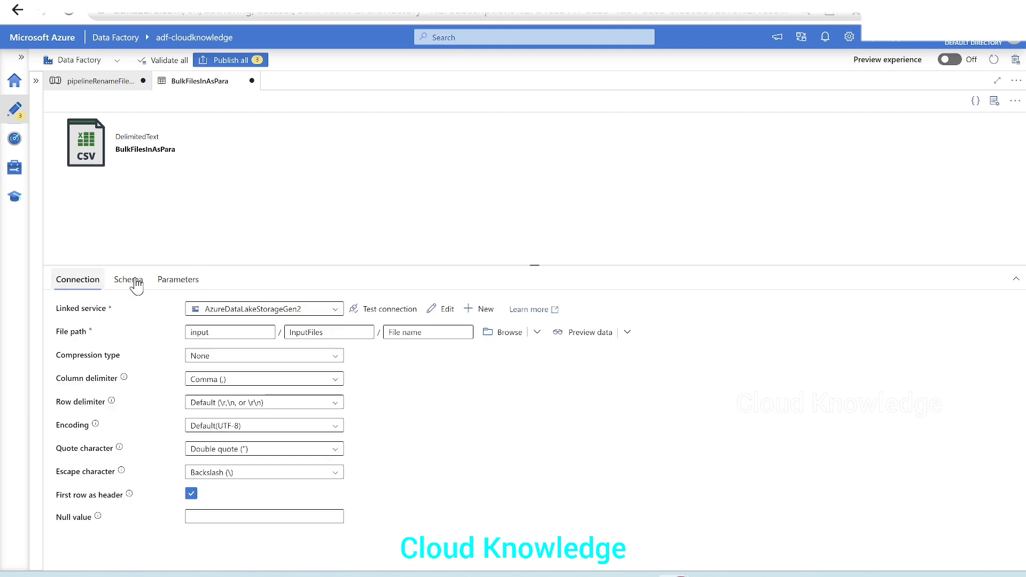
click(411, 332)
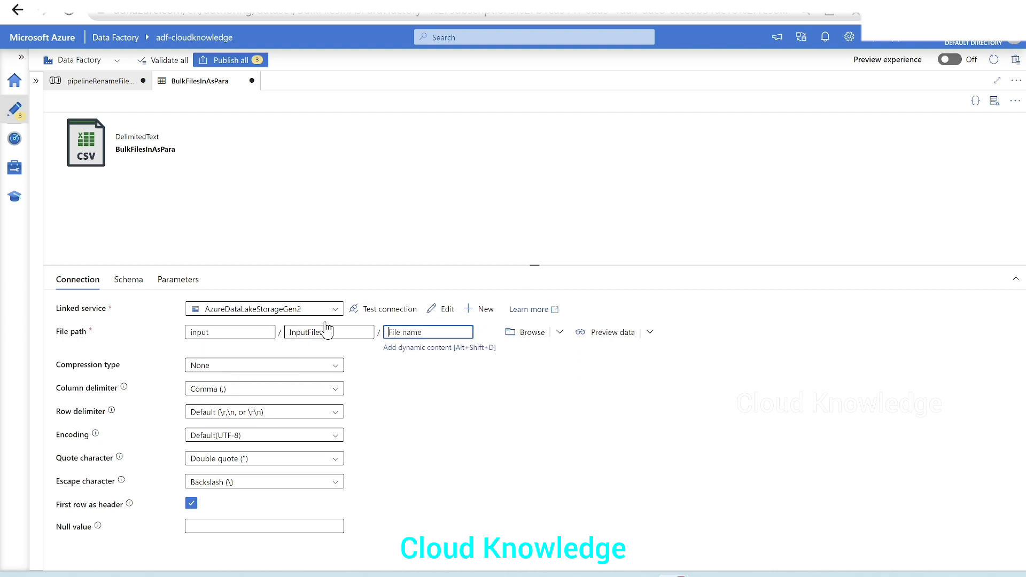
click(516, 452)
click(429, 331)
click(412, 348)
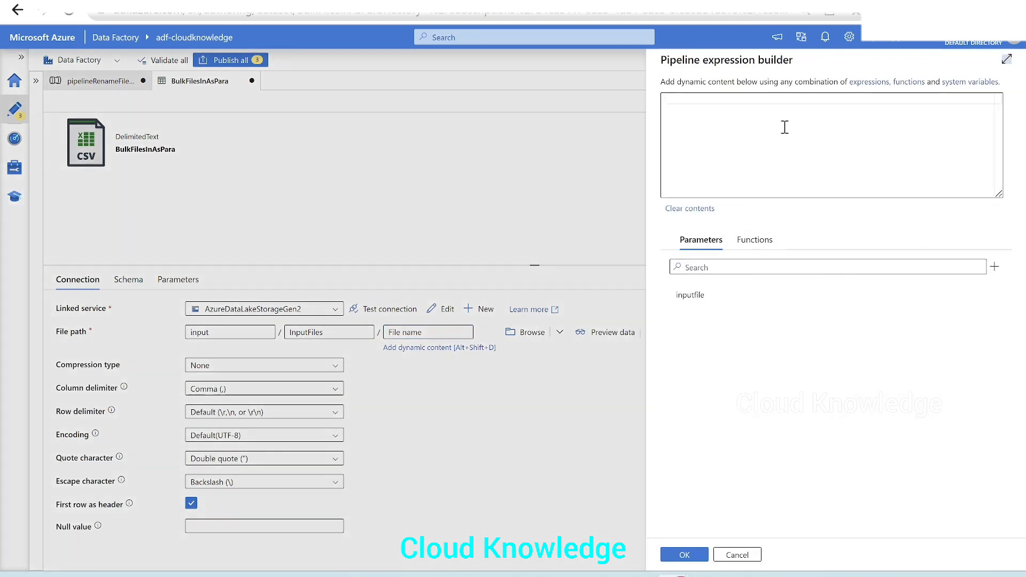
click(691, 295)
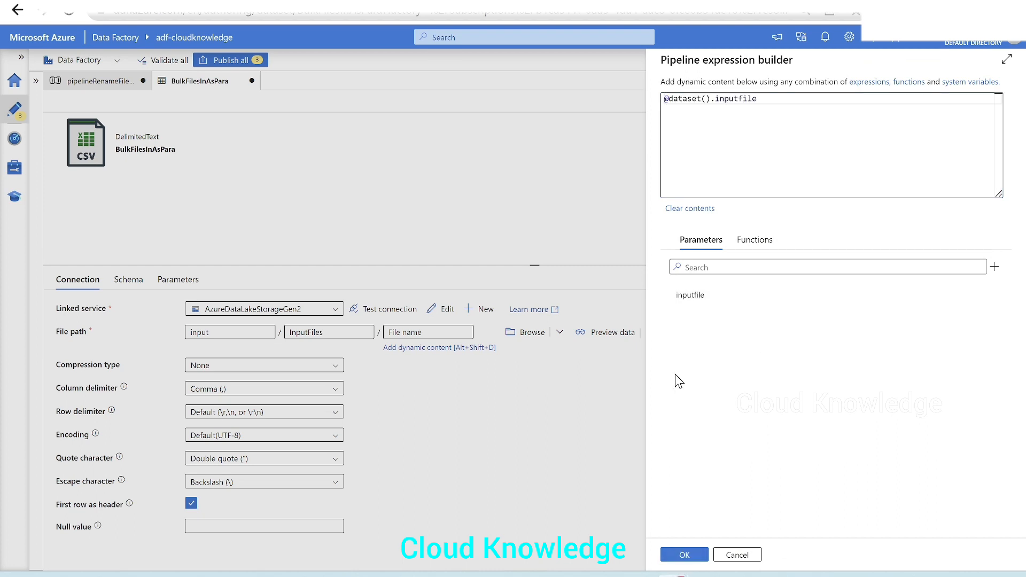
click(686, 555)
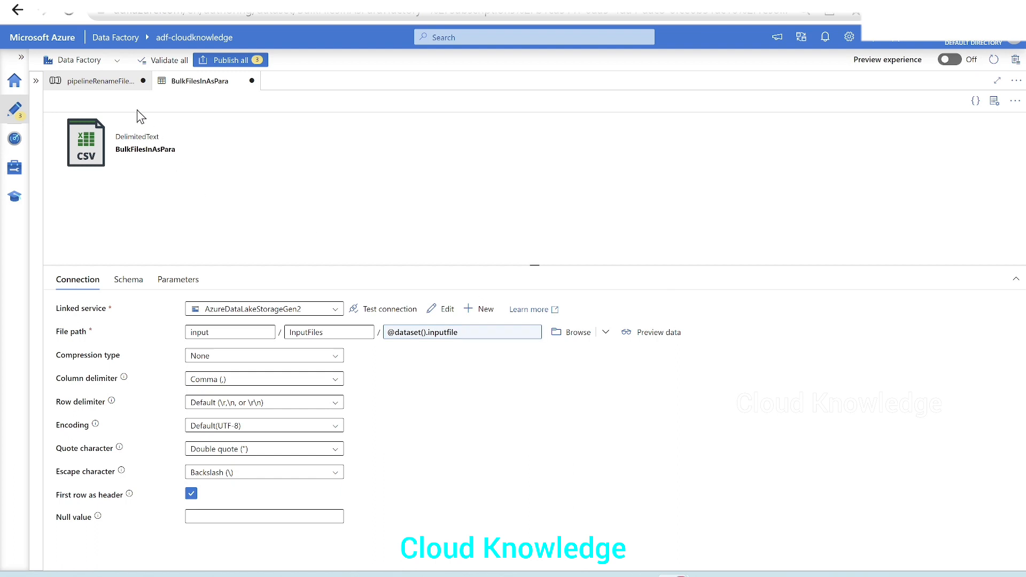
click(122, 83)
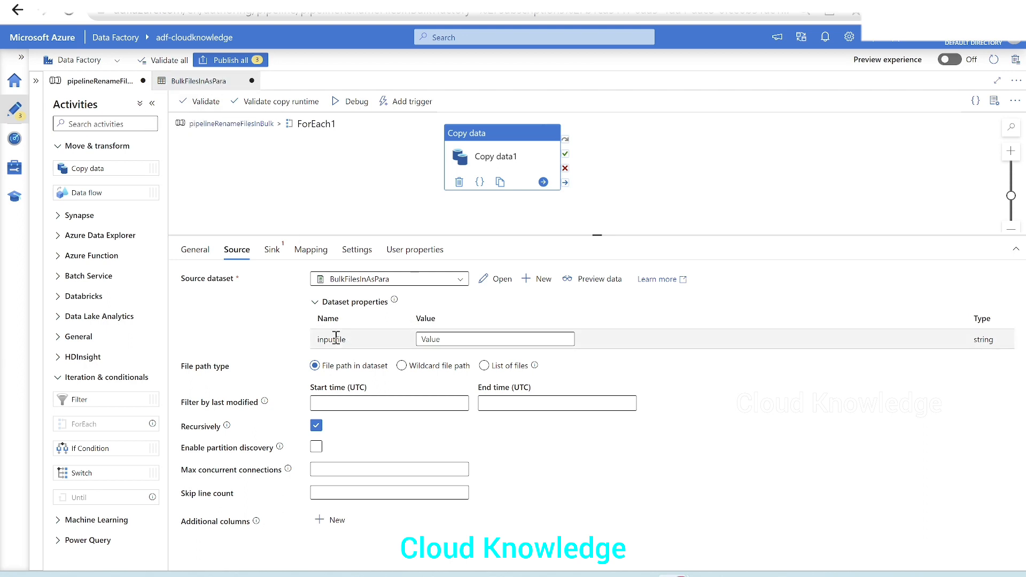
click(428, 339)
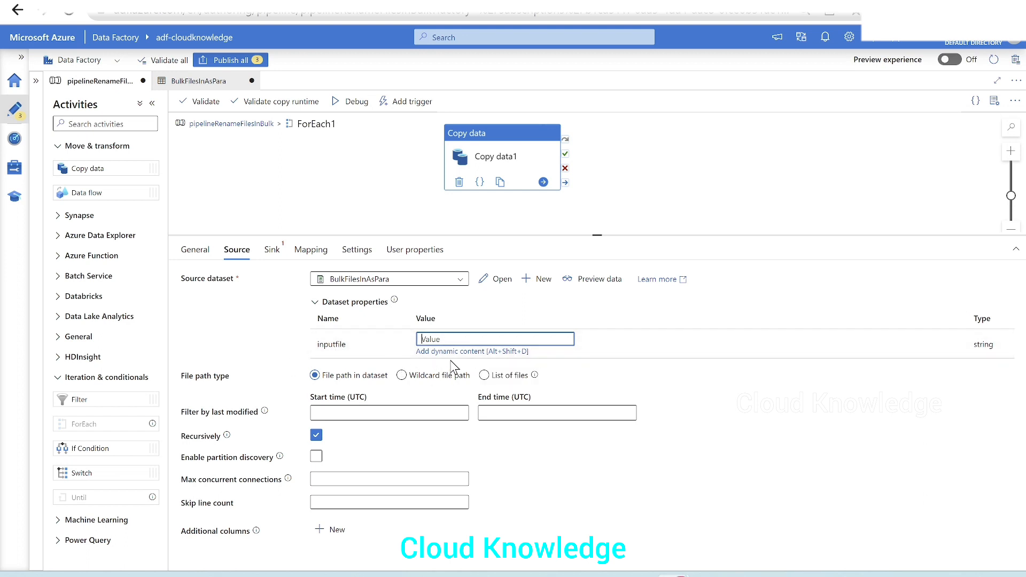
click(448, 351)
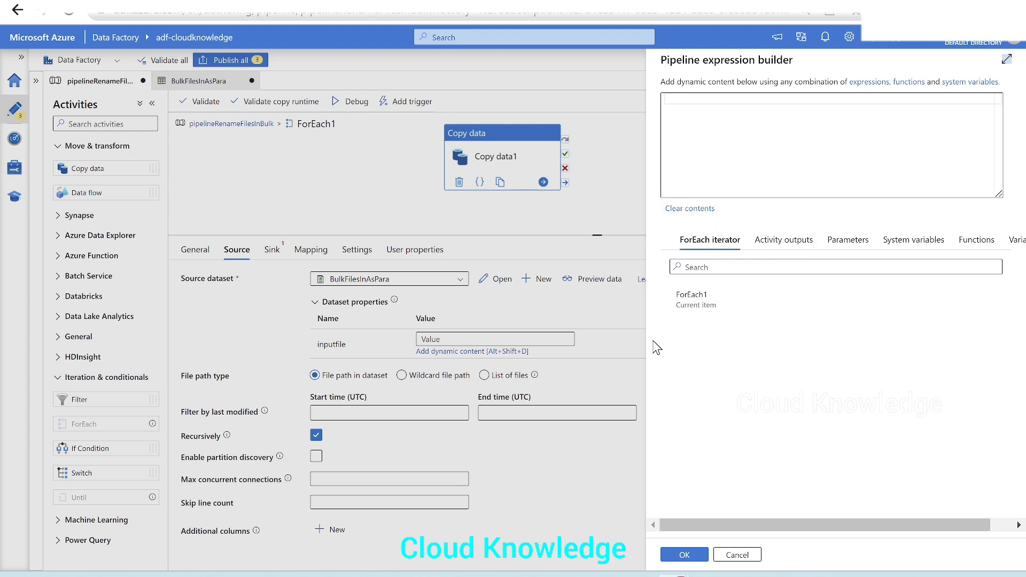
click(706, 293)
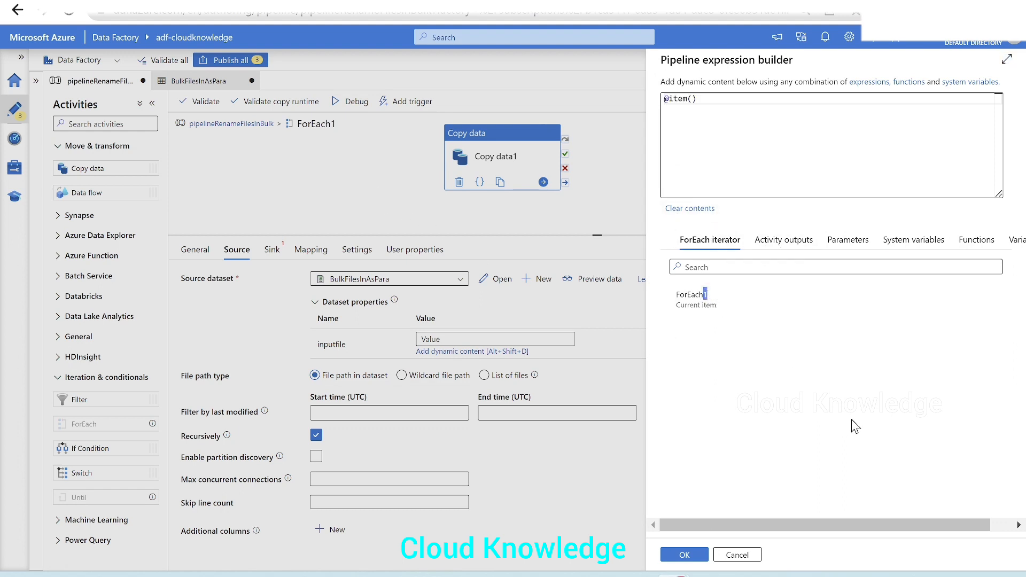
click(714, 103)
text(.name)
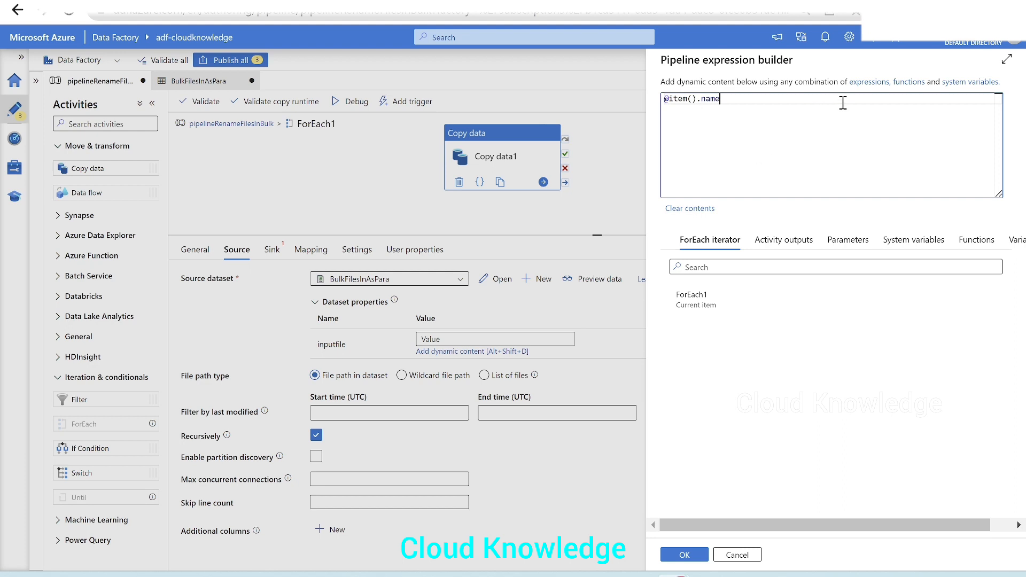
click(684, 554)
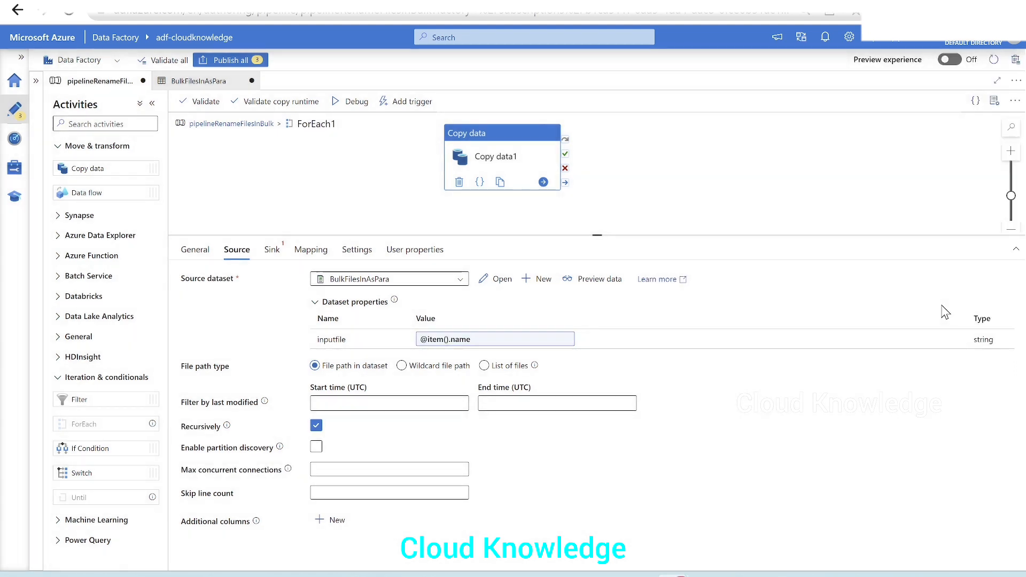
Open the Copy data sink settings, and check the OutputFiles folder of the output container in the cloudknowledge storage account
click(274, 253)
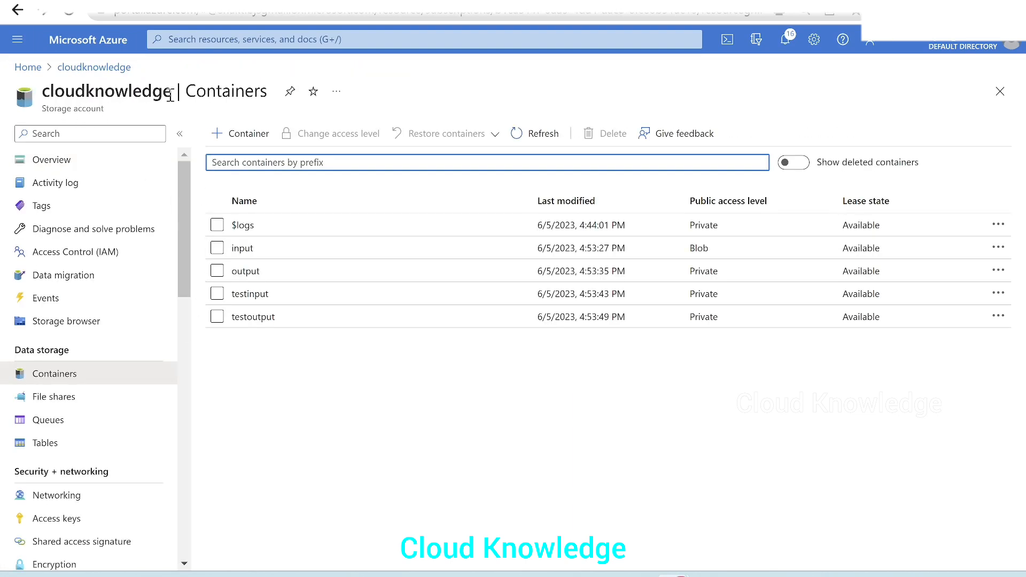
click(249, 271)
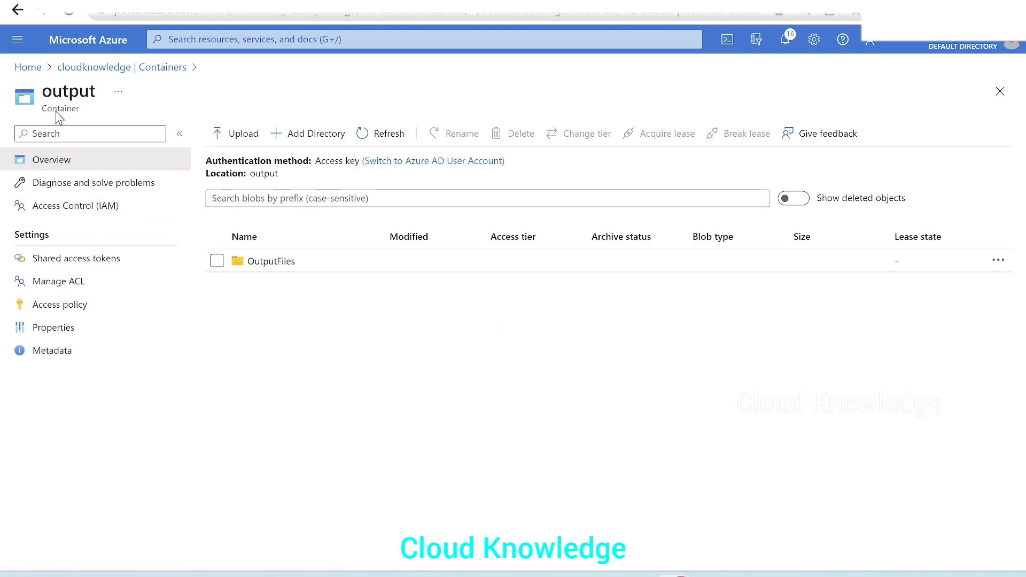
click(273, 262)
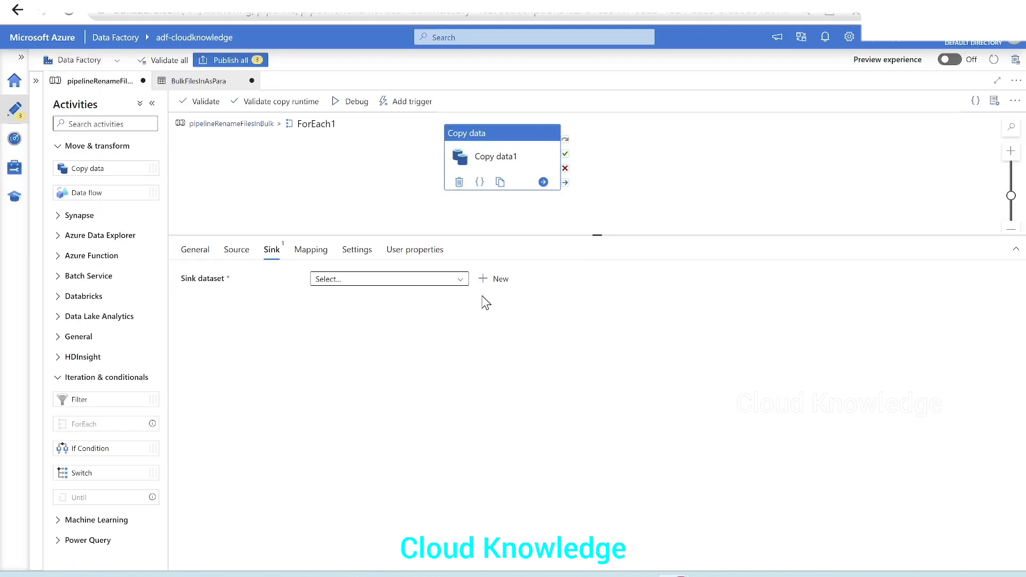
Start a new sink dataset on Azure Data Lake Storage Gen2 with the DelimitedText format
click(494, 278)
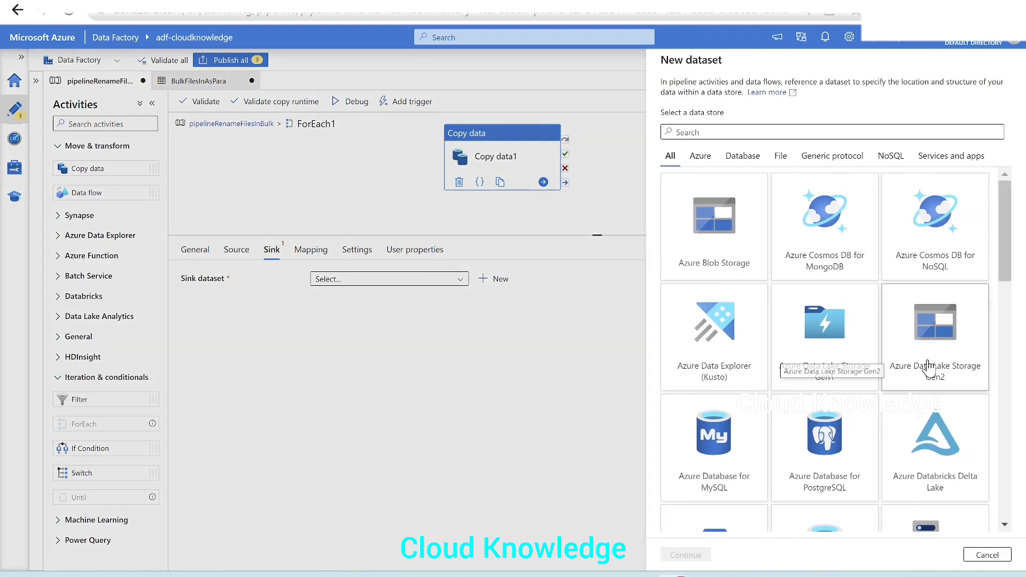
click(928, 366)
click(686, 554)
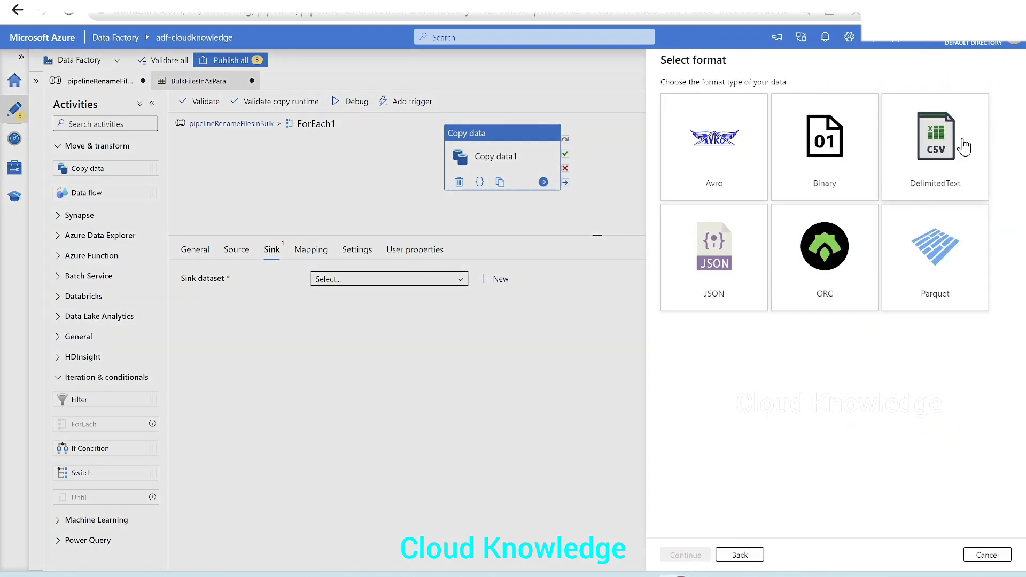
click(936, 147)
click(686, 555)
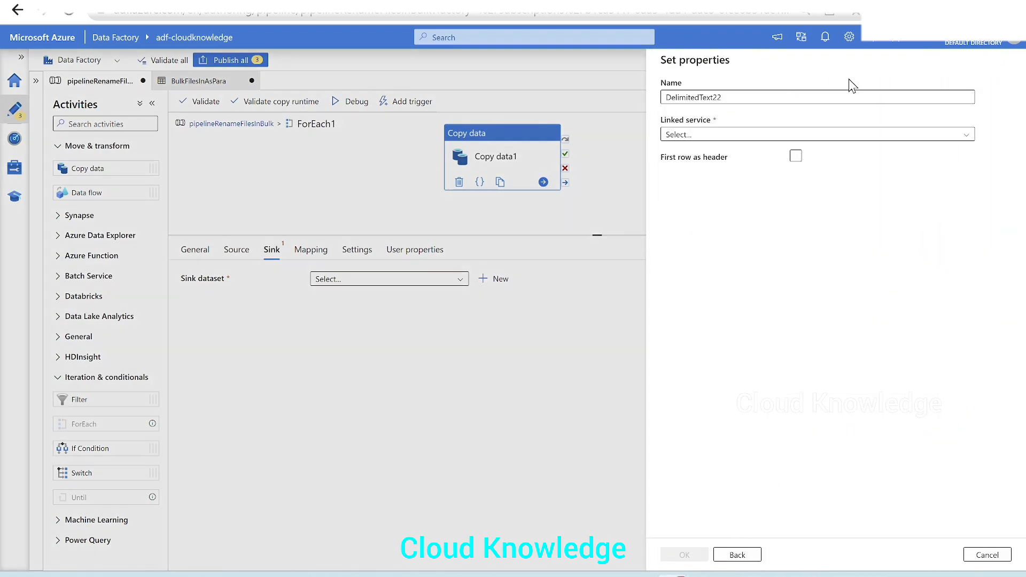
Name the new dataset BulkFileRenameOutput and assign it the AzureDataLakeStorageGen2 linked service
double_click(754, 102)
key(BackSpace)
text(Bul)
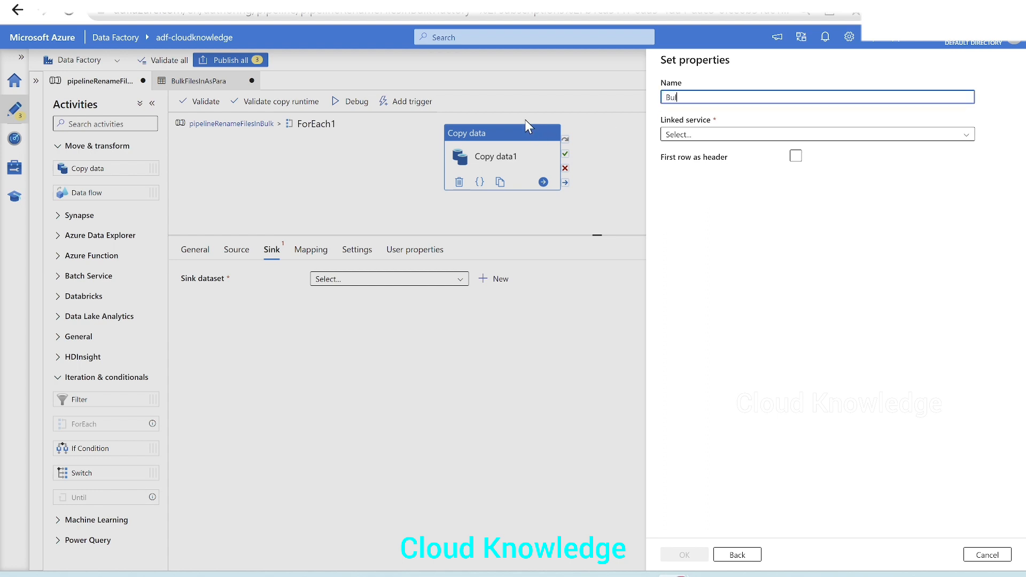
text(kFileRenameOutput)
click(706, 136)
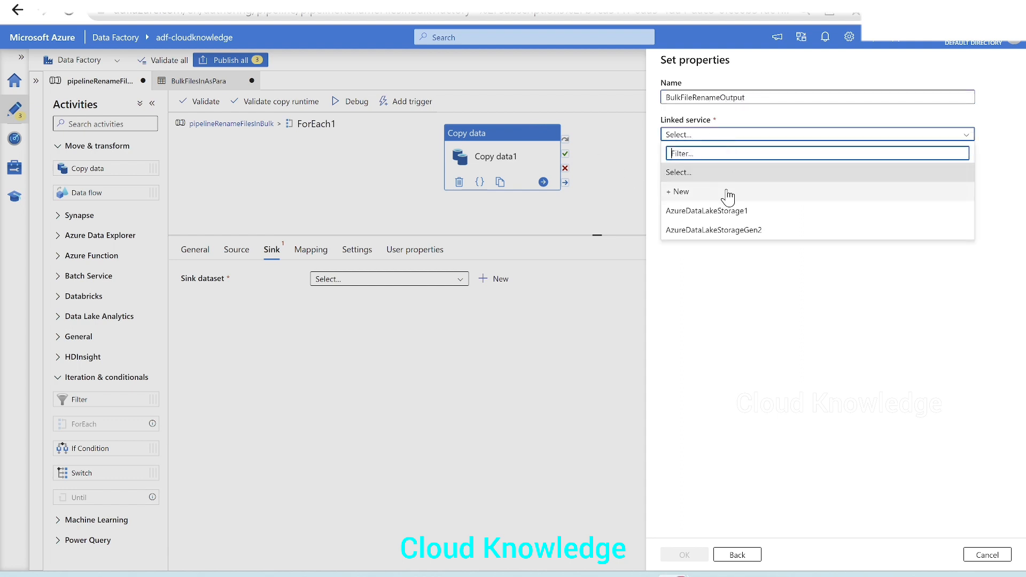
click(721, 230)
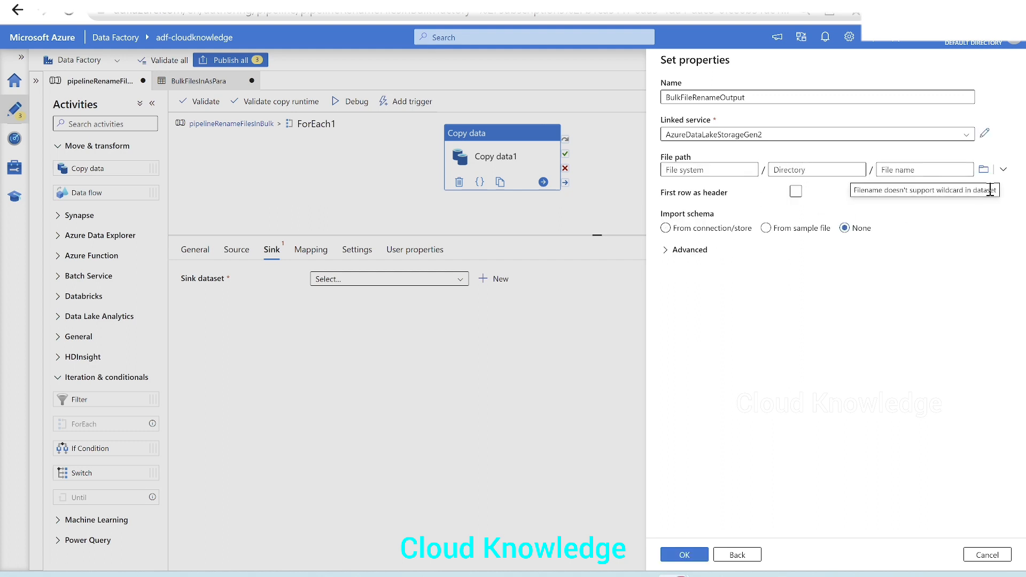
Set the dataset's file path to the OutputFiles folder in the output container
click(983, 169)
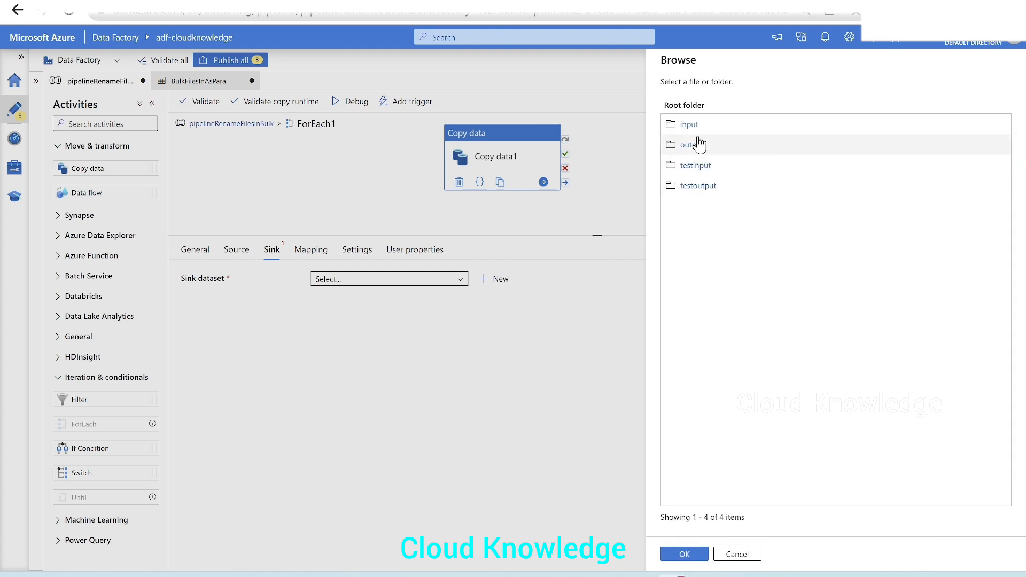
click(698, 145)
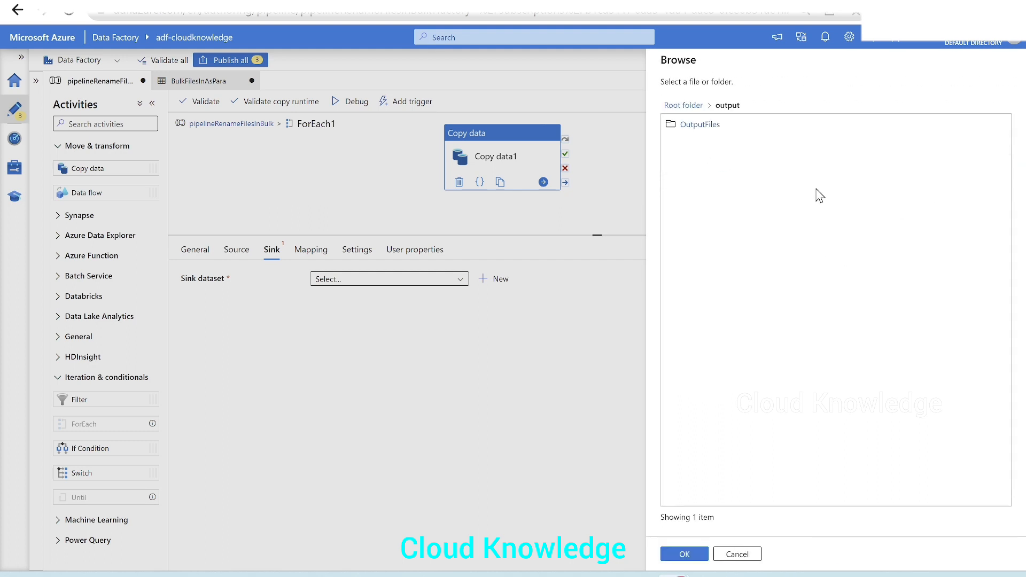
click(690, 125)
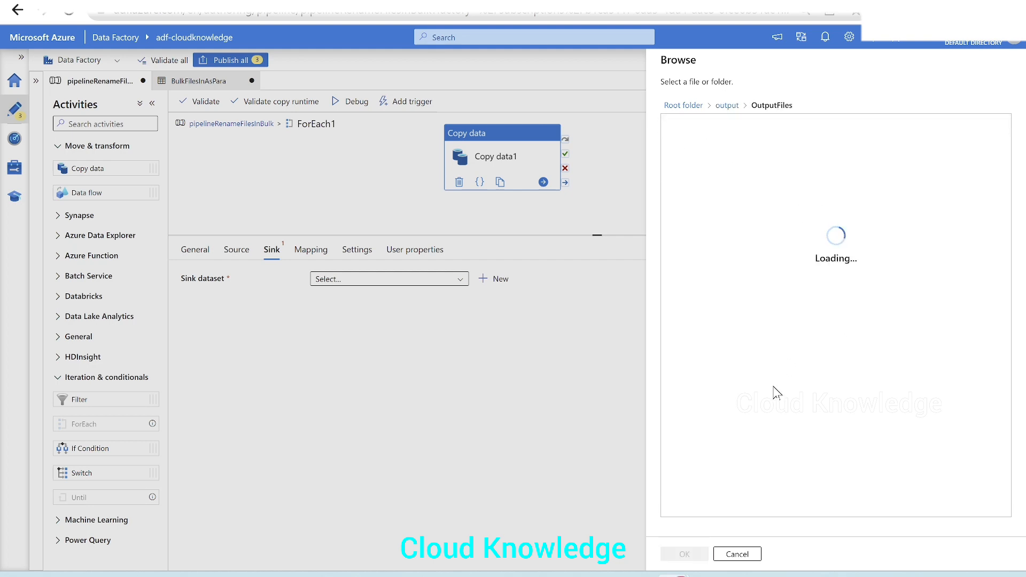
click(684, 554)
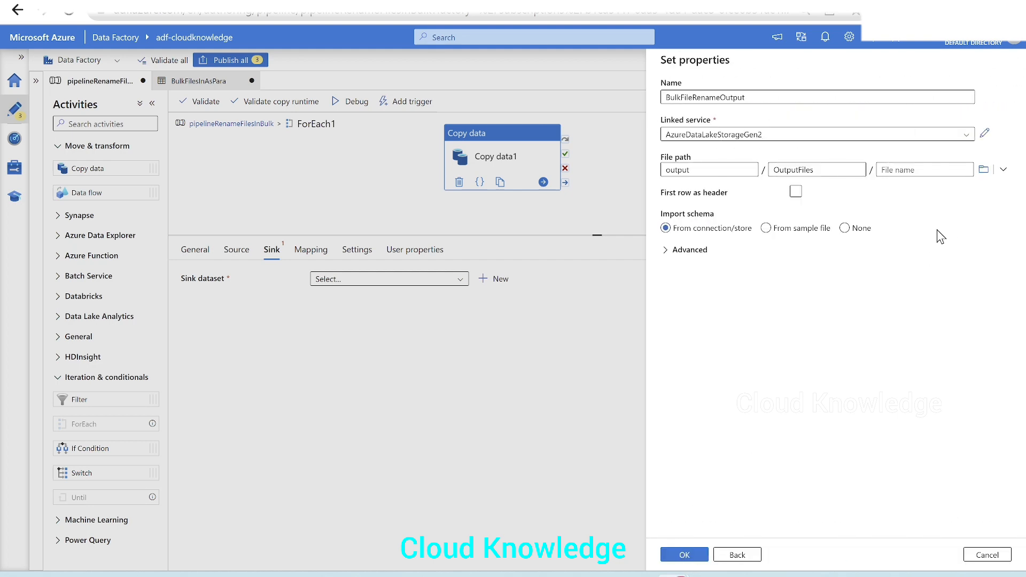
Treat the first row as header, set schema import to None, and create the dataset
click(796, 192)
click(845, 228)
click(684, 554)
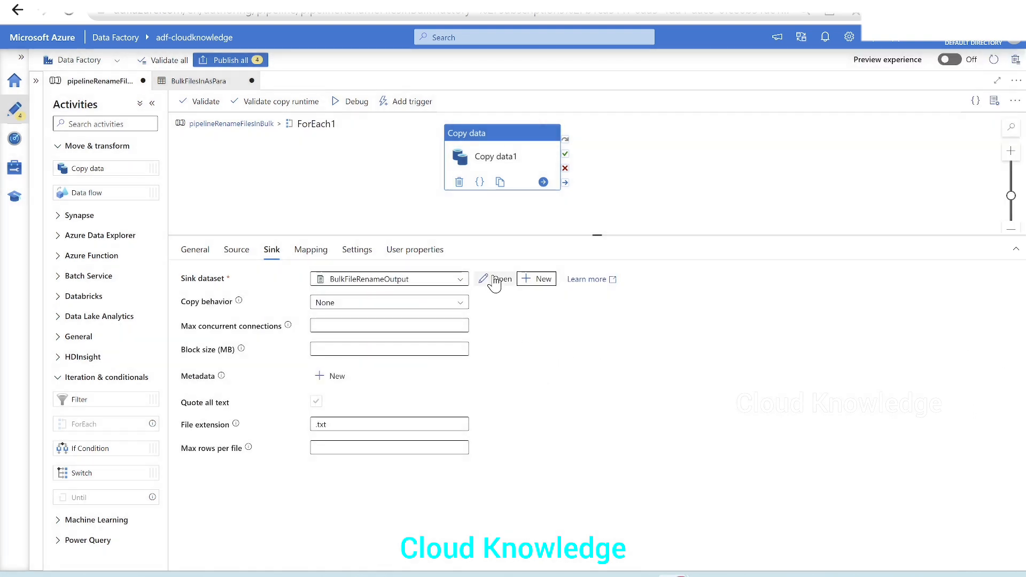
Open the BulkFileRenameOutput dataset and add a String parameter named outputfile
click(495, 280)
right_click(560, 128)
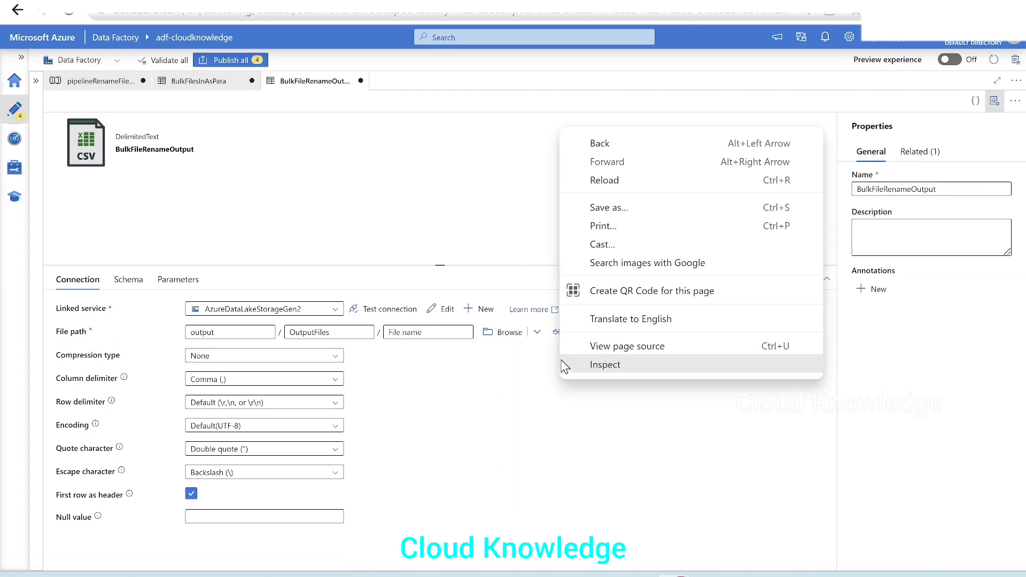
click(538, 478)
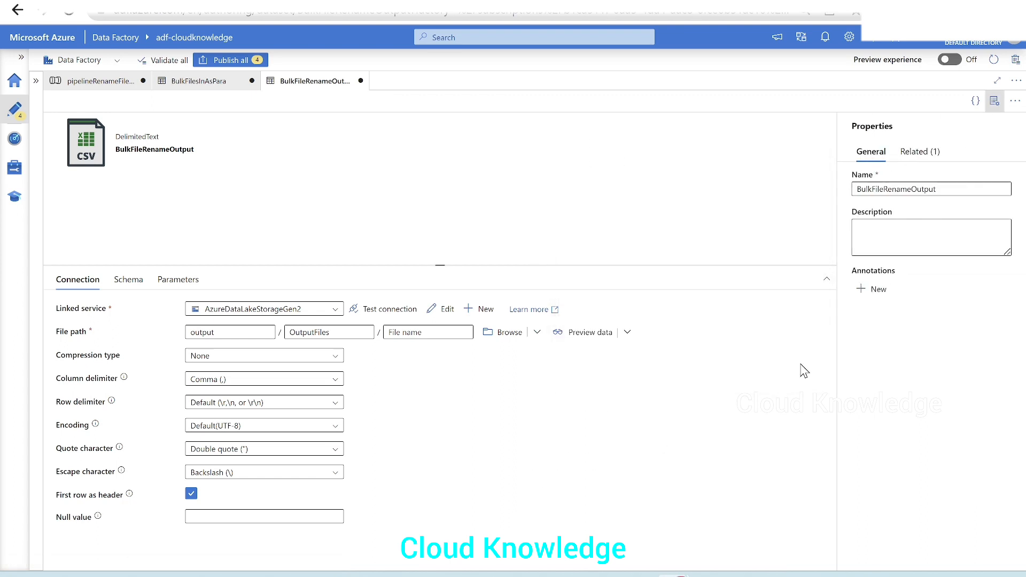
click(994, 102)
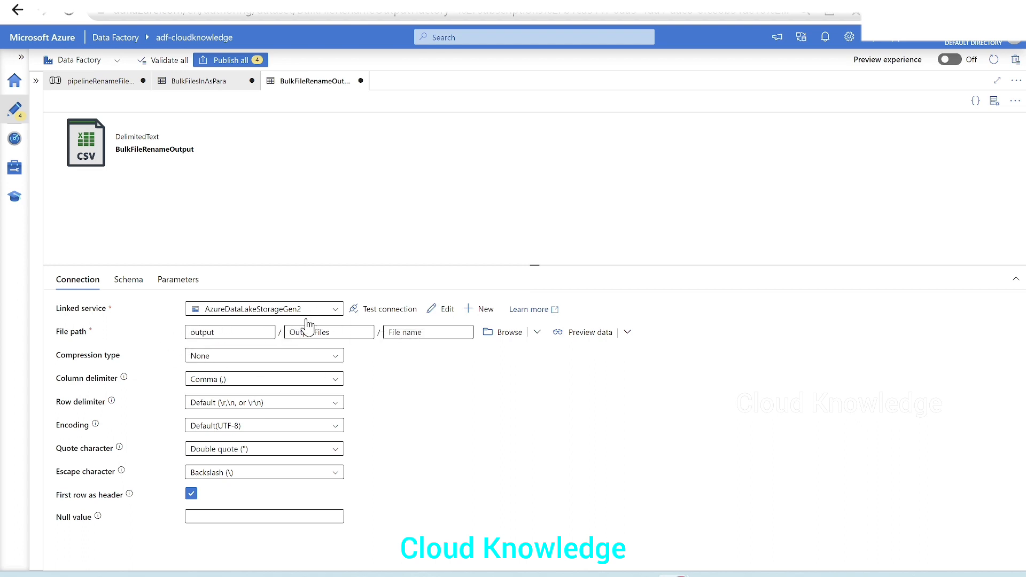
click(440, 332)
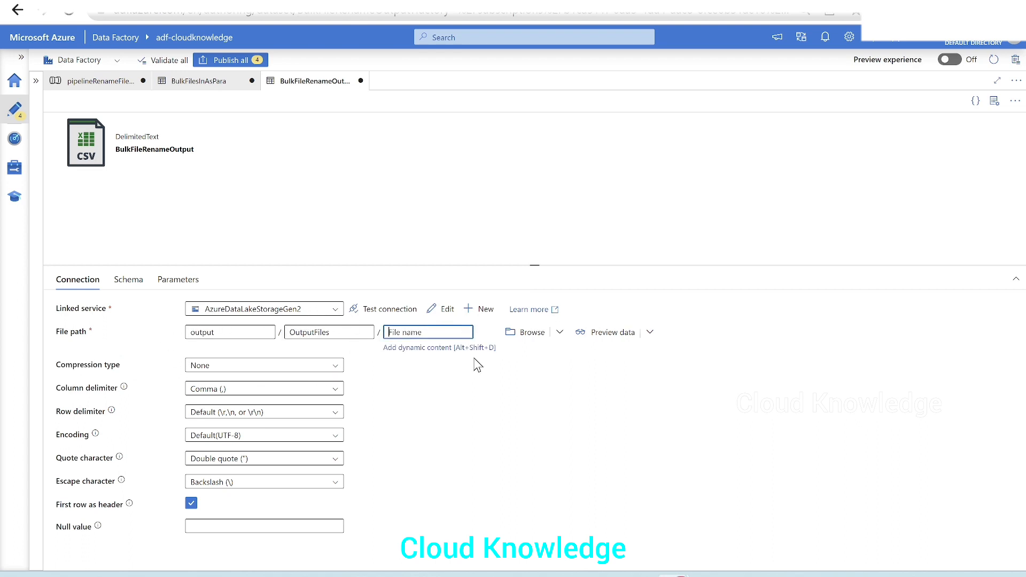
click(170, 279)
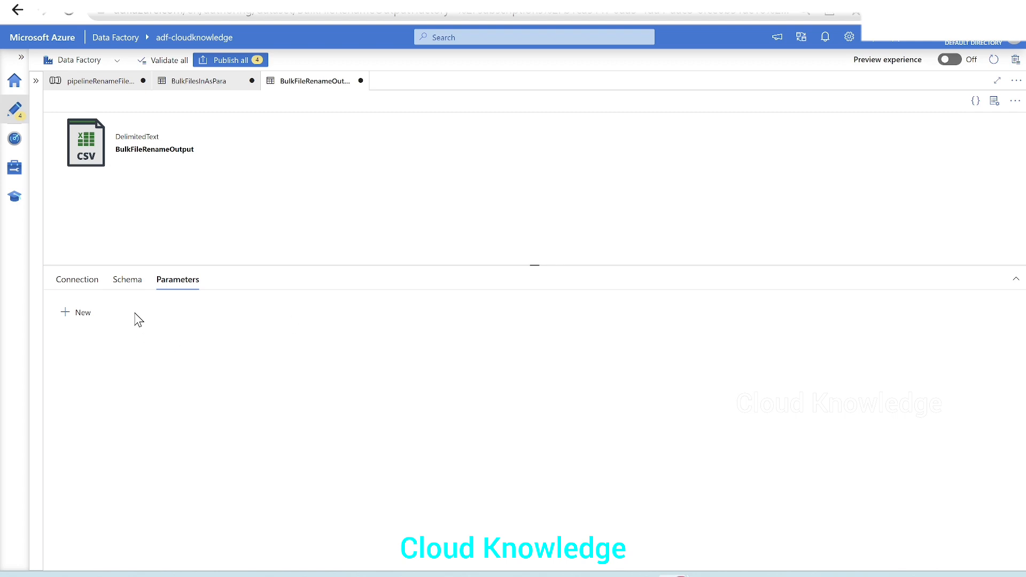
click(80, 313)
click(143, 355)
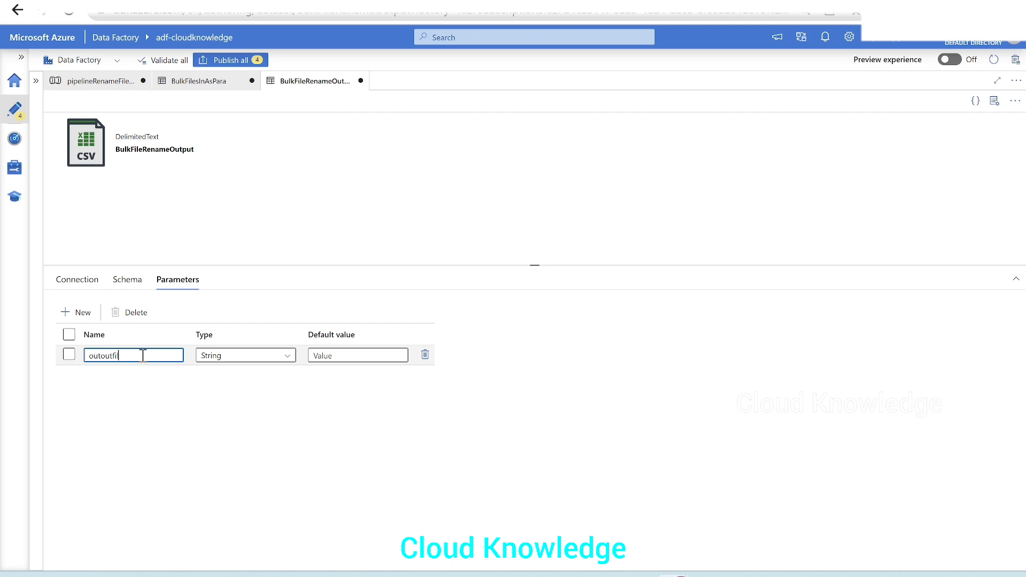
click(101, 355)
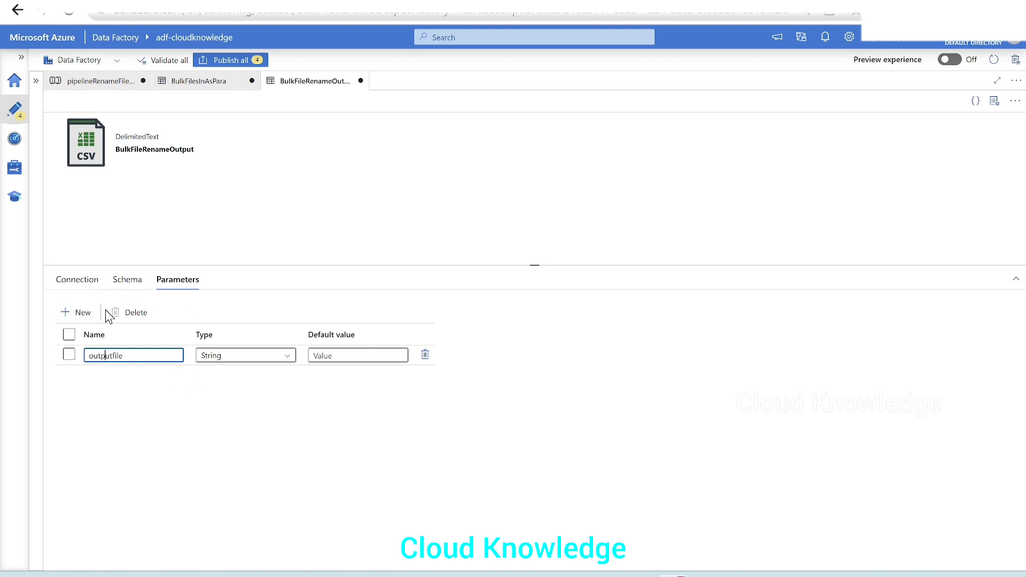
click(59, 280)
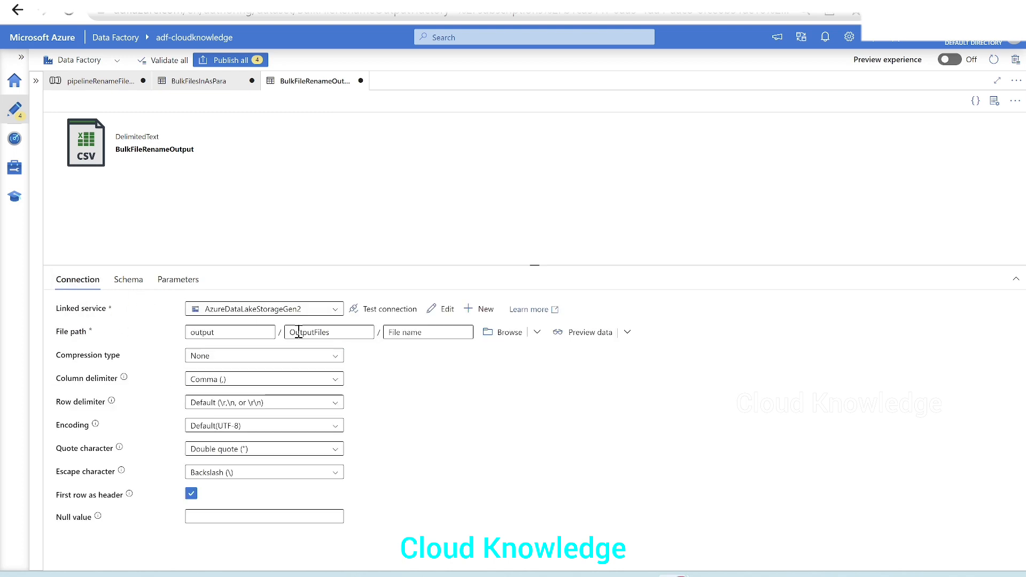
click(443, 332)
click(428, 348)
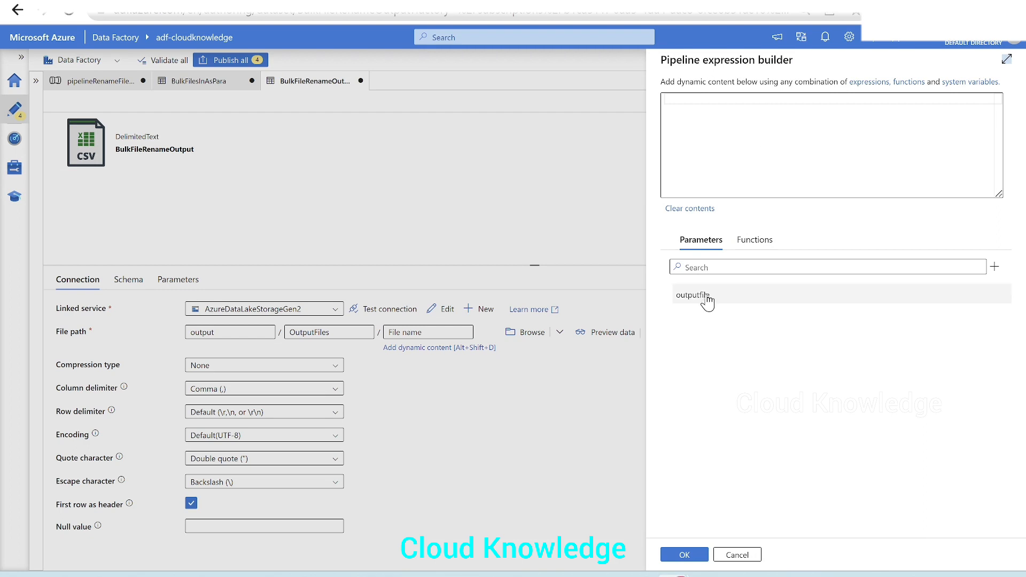
click(706, 297)
click(684, 554)
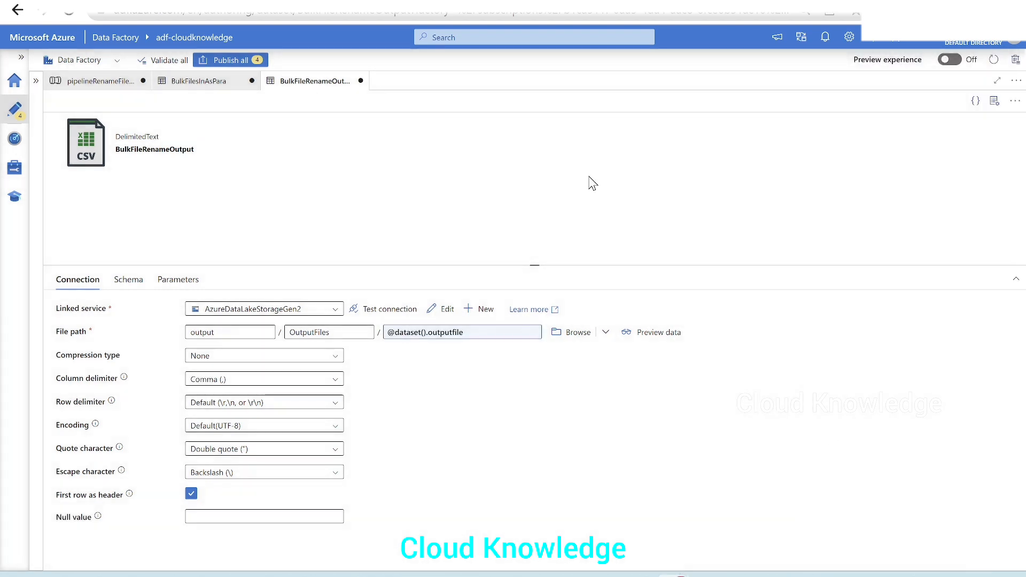
Return to the pipeline and begin a dynamic expression for the sink's outputfile value with the replace function
click(123, 83)
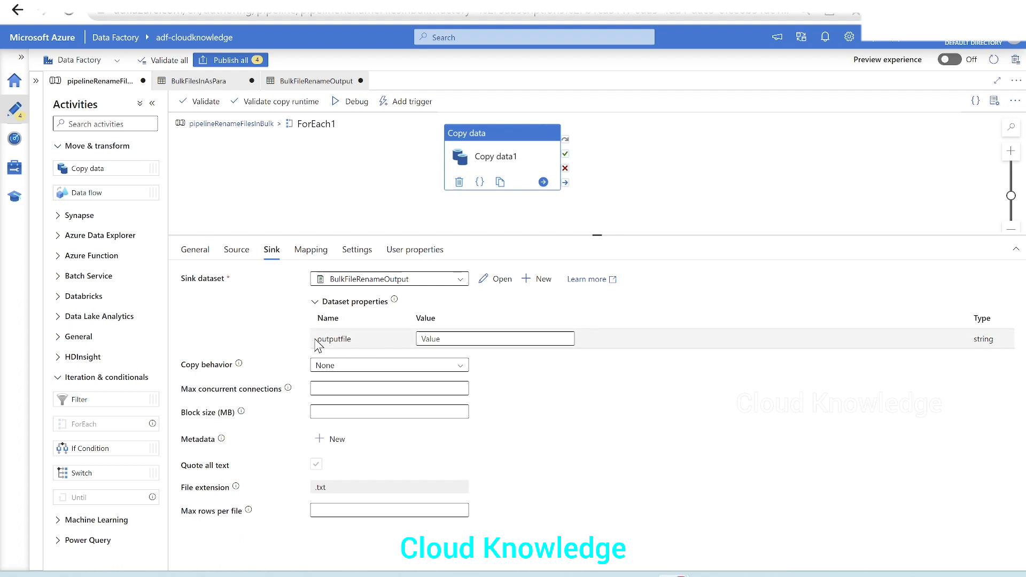
click(451, 340)
click(470, 351)
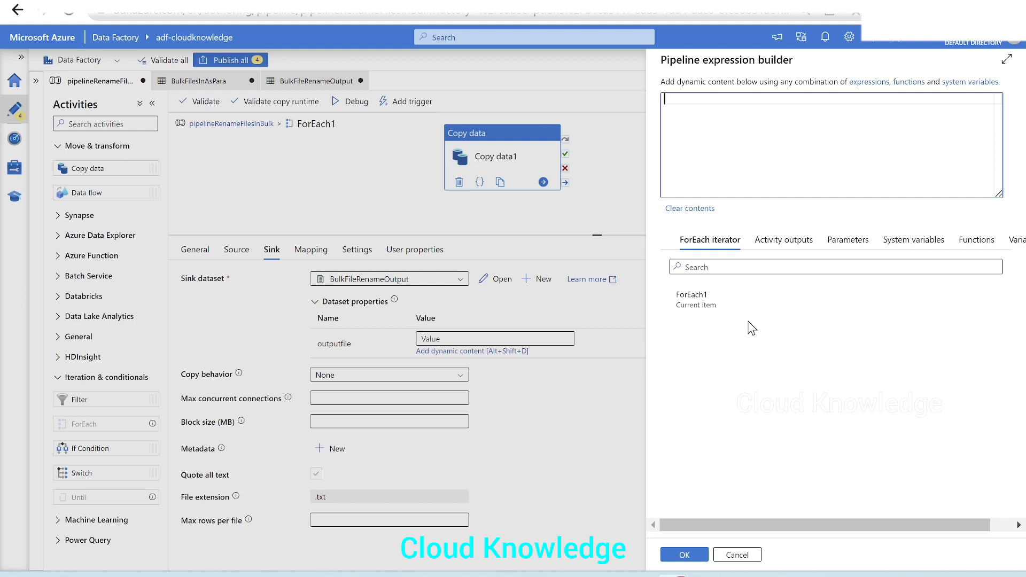
click(975, 240)
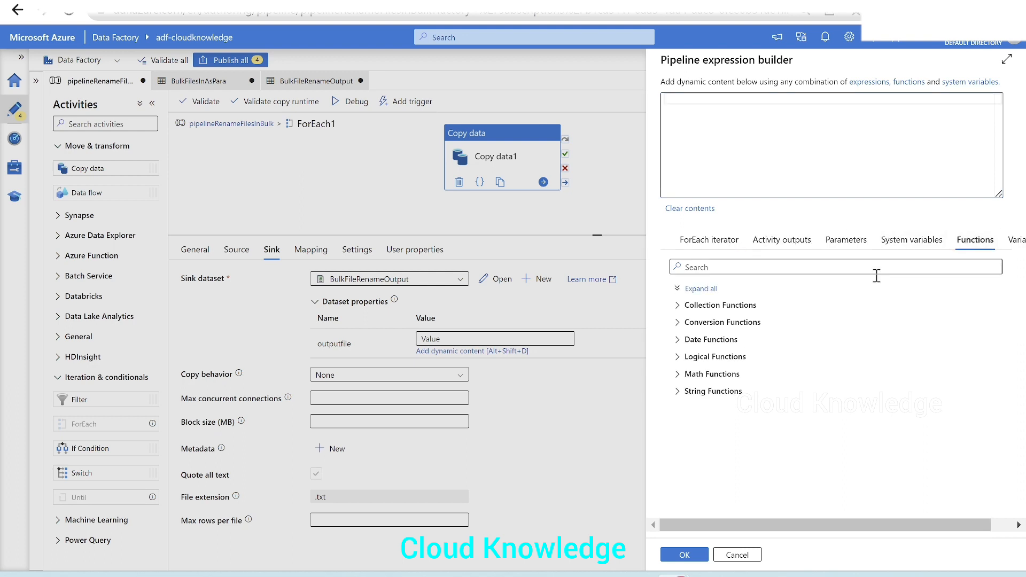
click(781, 265)
text(replace)
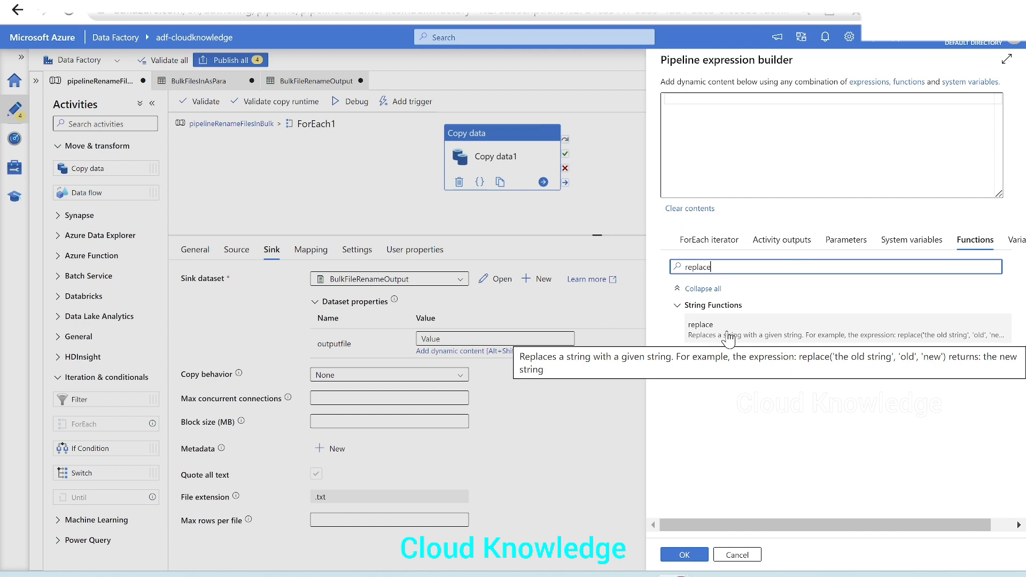
click(726, 150)
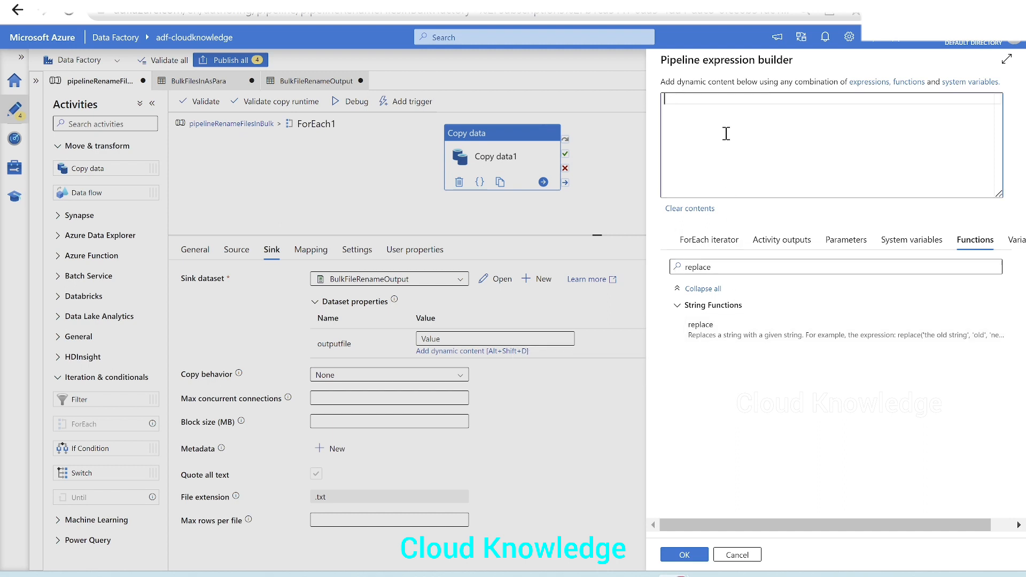
click(726, 330)
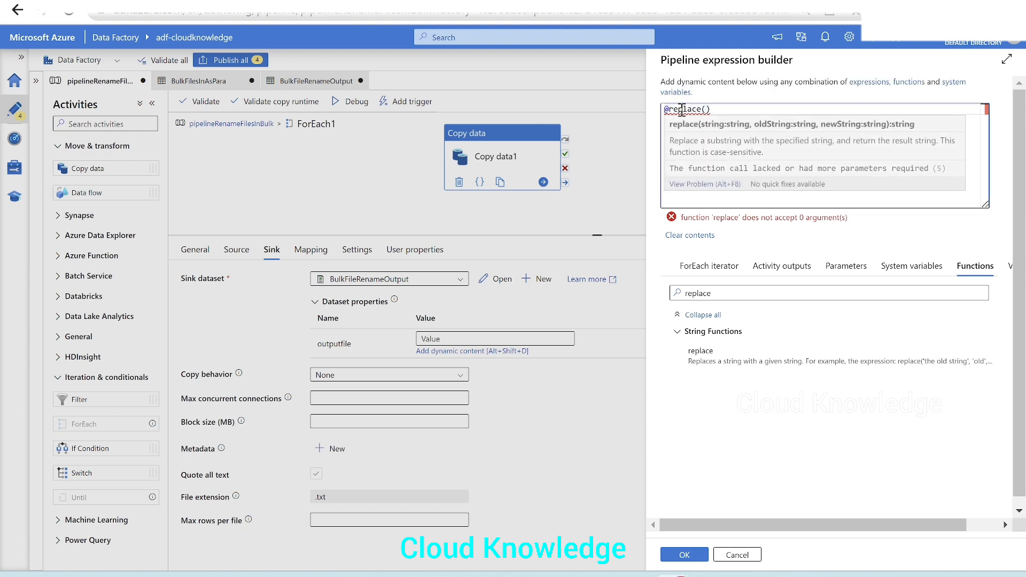
mouse_move(683, 110)
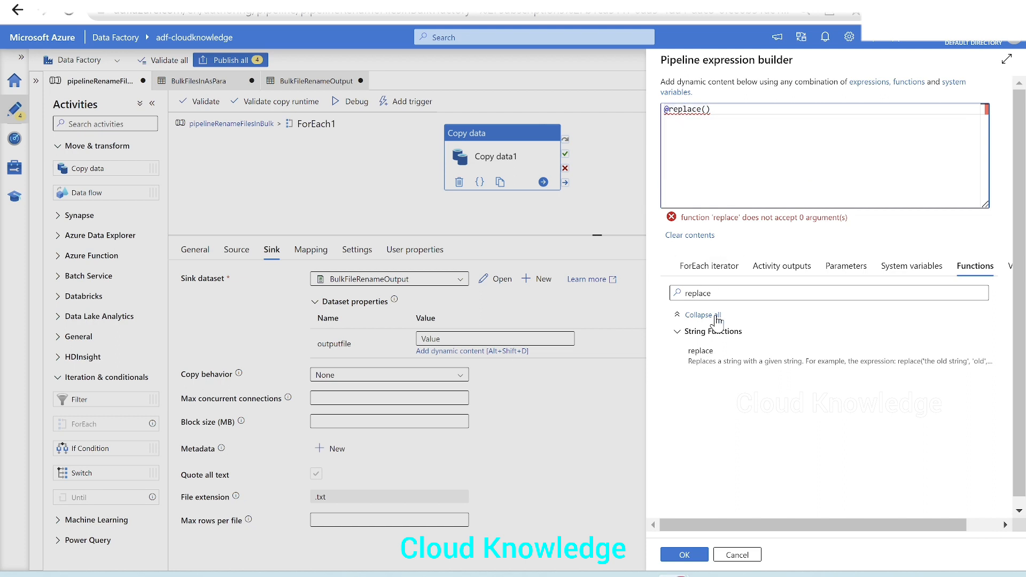
click(713, 266)
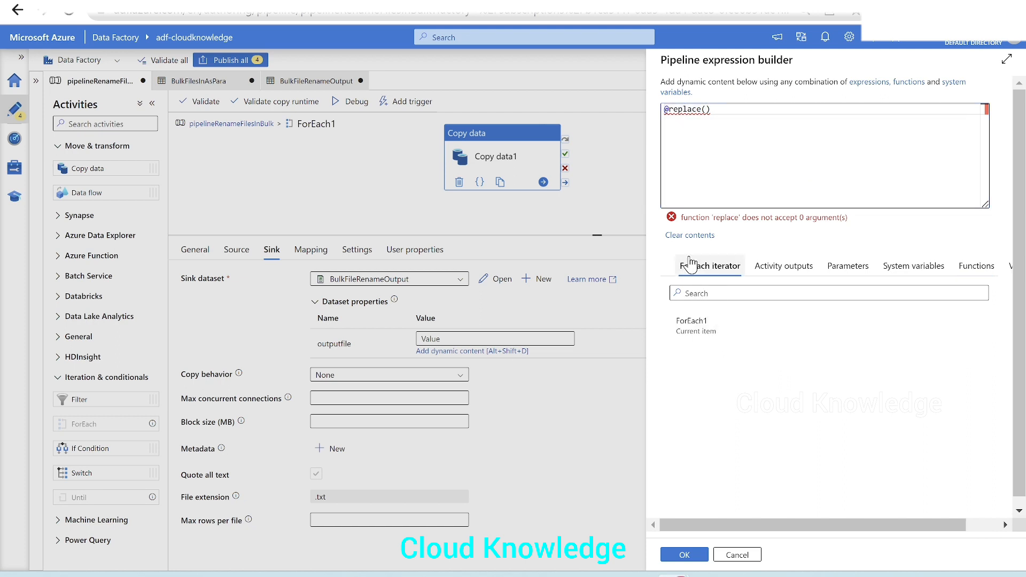
click(692, 335)
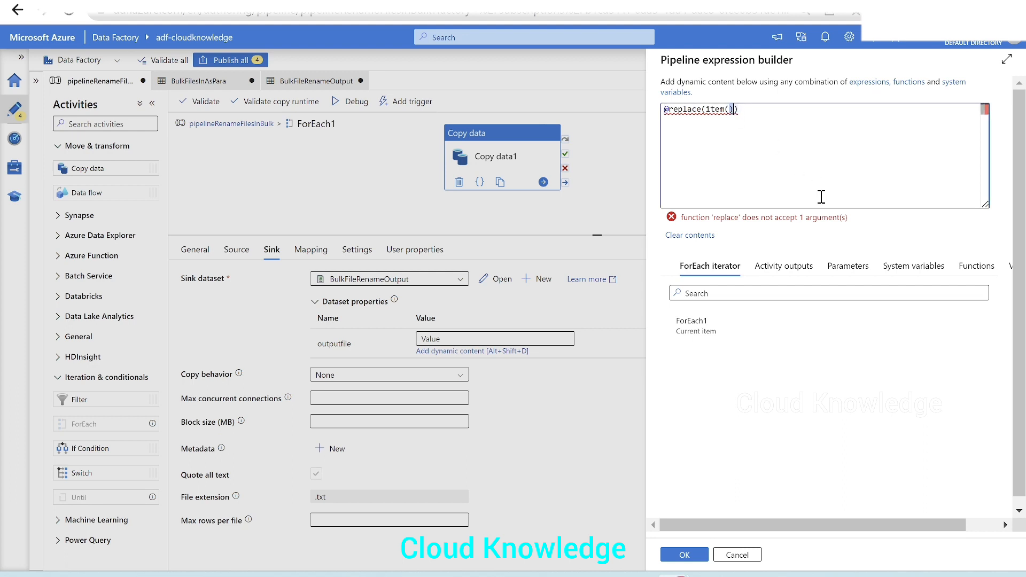
text(.name)
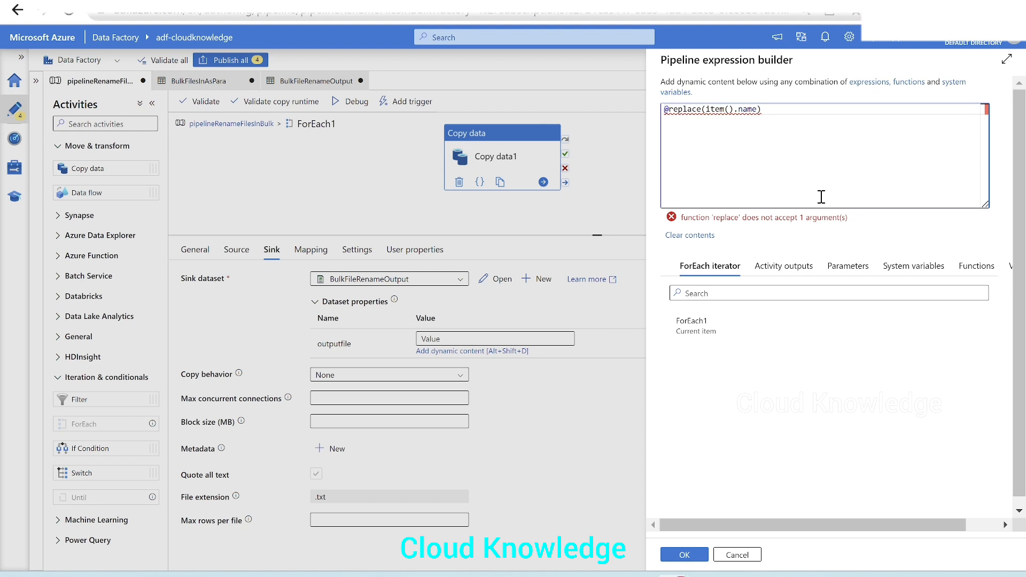
text(,)
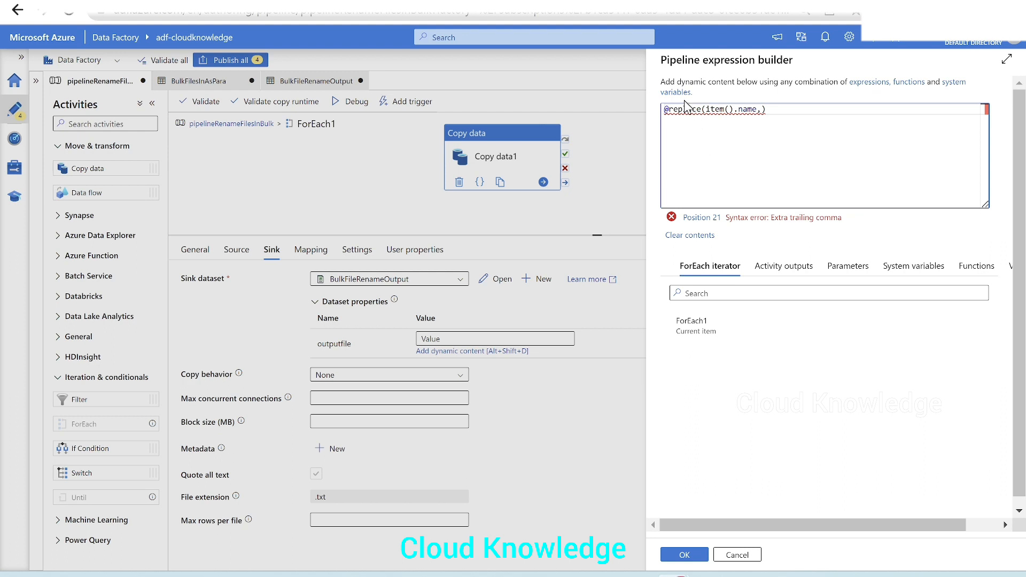
mouse_move(685, 109)
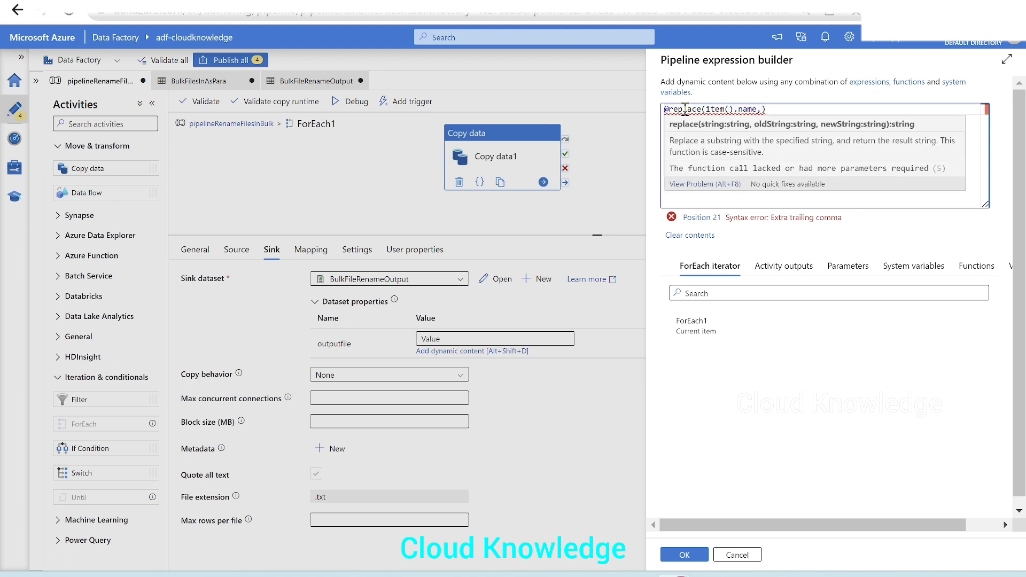
text('Depart)
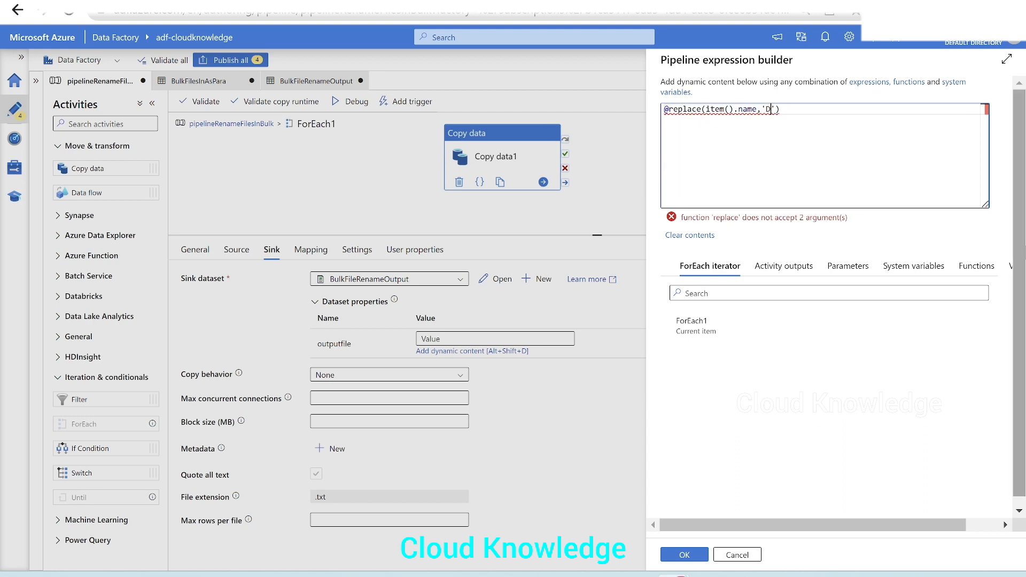
text(ment','DEPT)
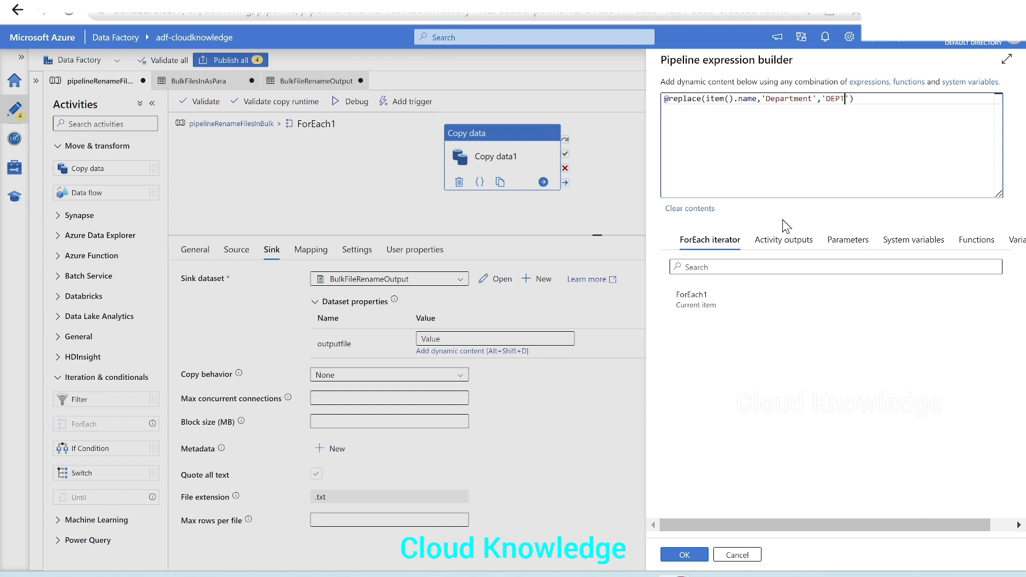
click(685, 556)
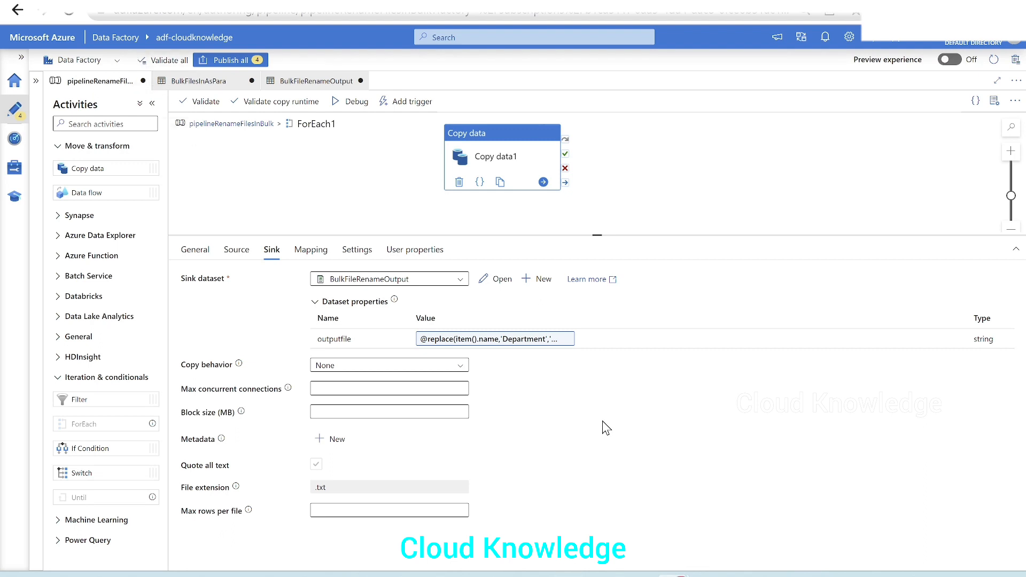
Validate the pipeline and publish all pending changes to the factory
click(197, 102)
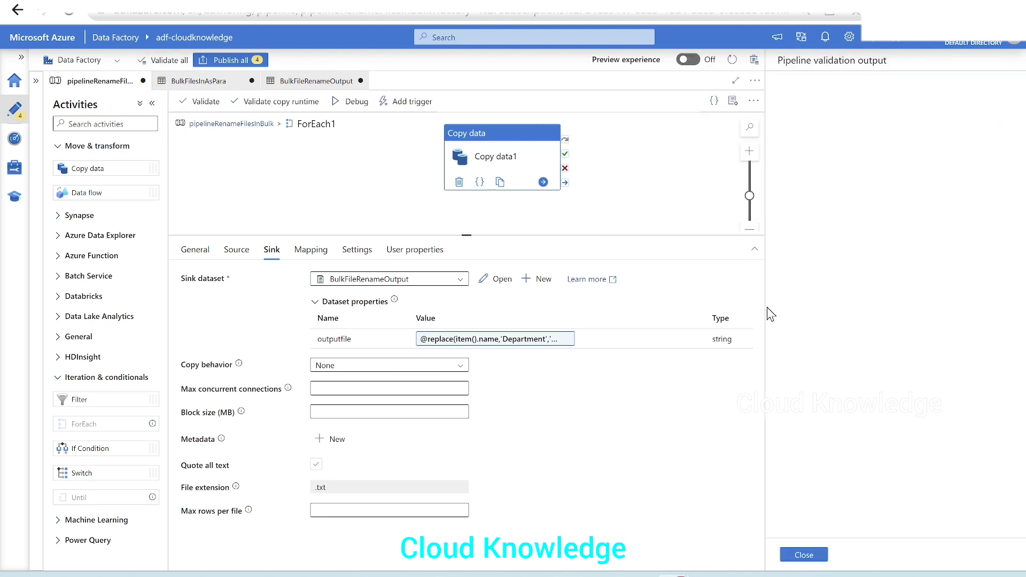
click(817, 554)
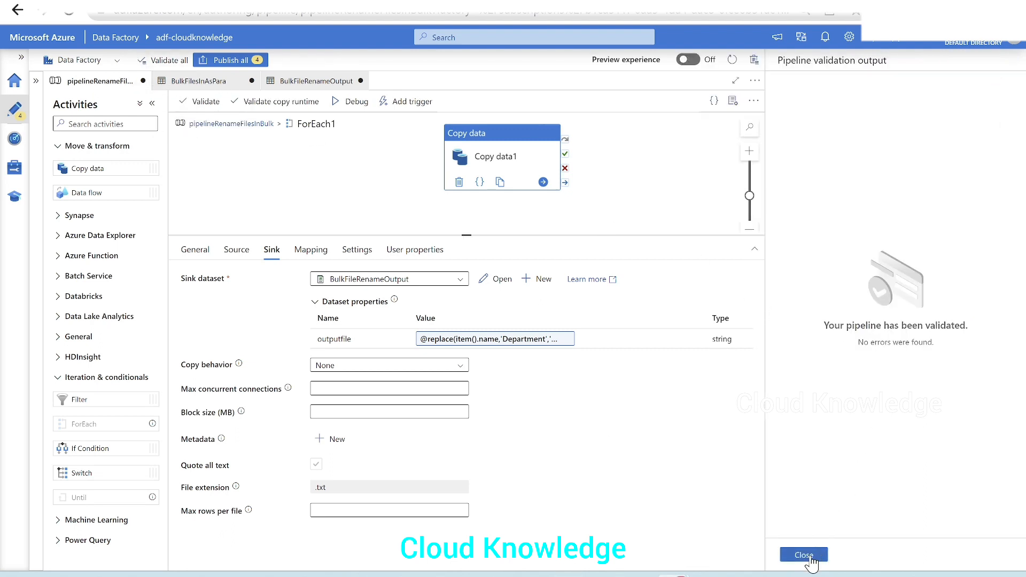
click(230, 60)
click(683, 552)
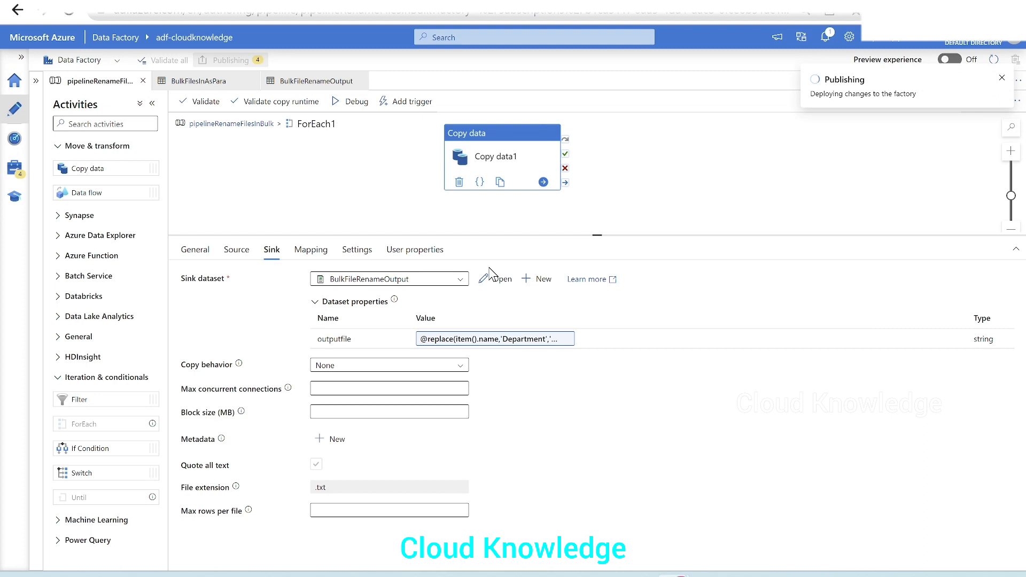
Debug the pipeline, refreshing its run status and the OutputFiles folder in the output container
click(357, 102)
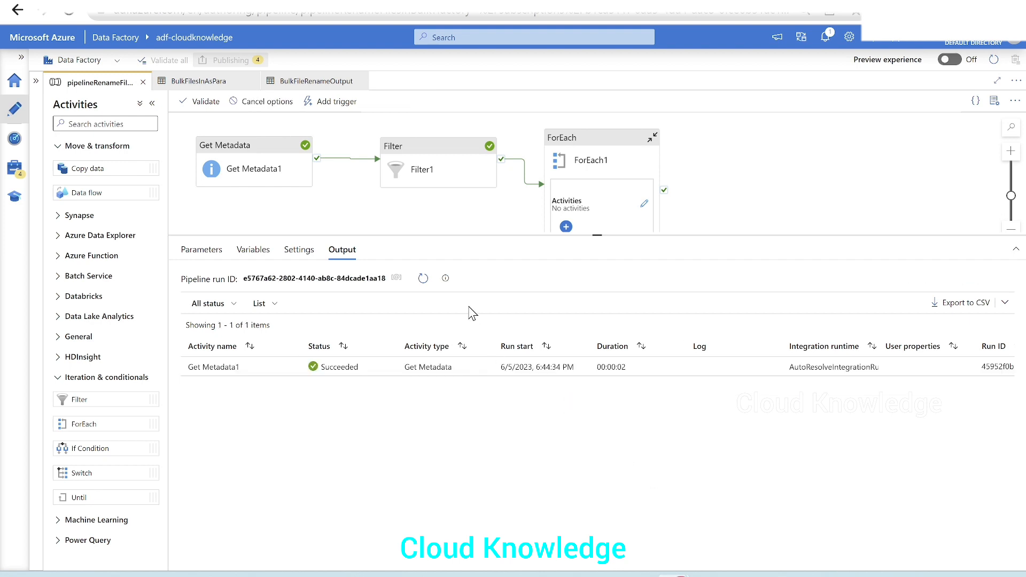
click(422, 282)
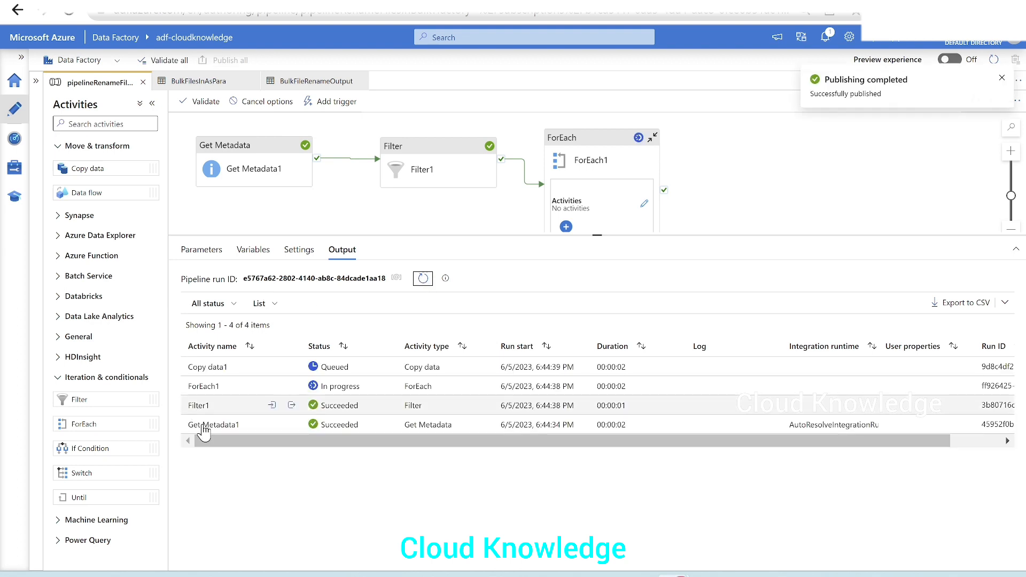
mouse_move(292, 427)
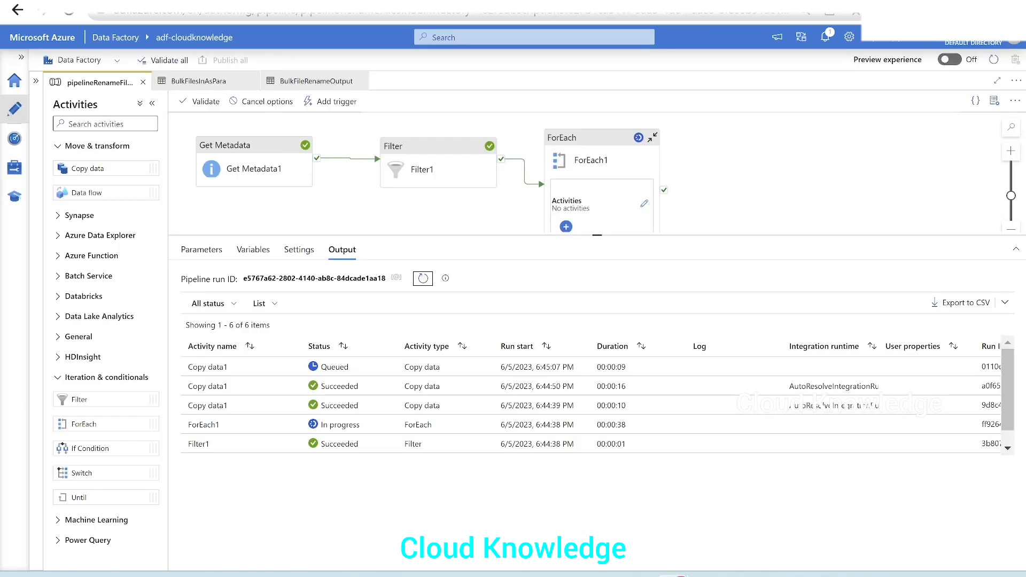
click(423, 279)
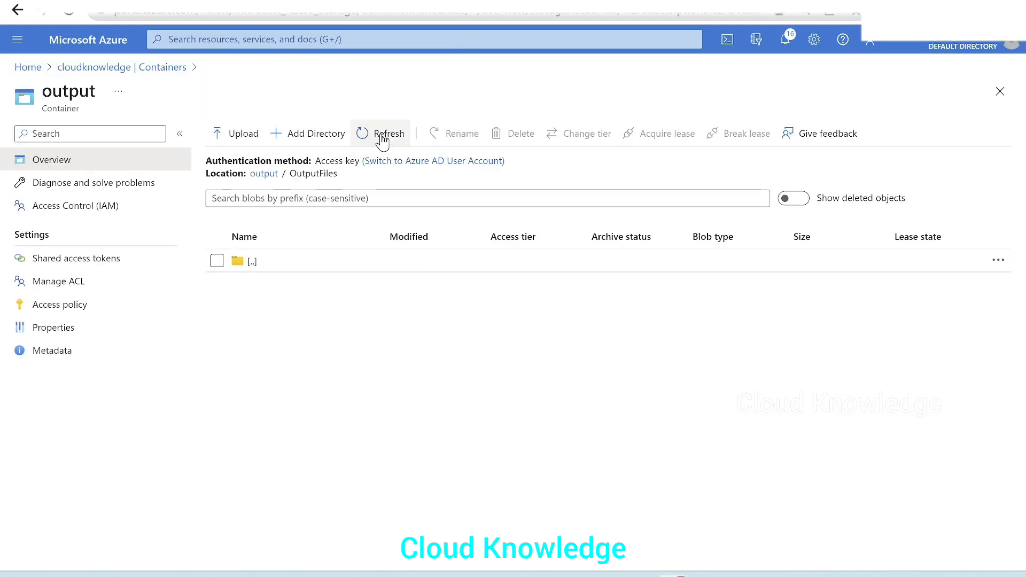
click(382, 139)
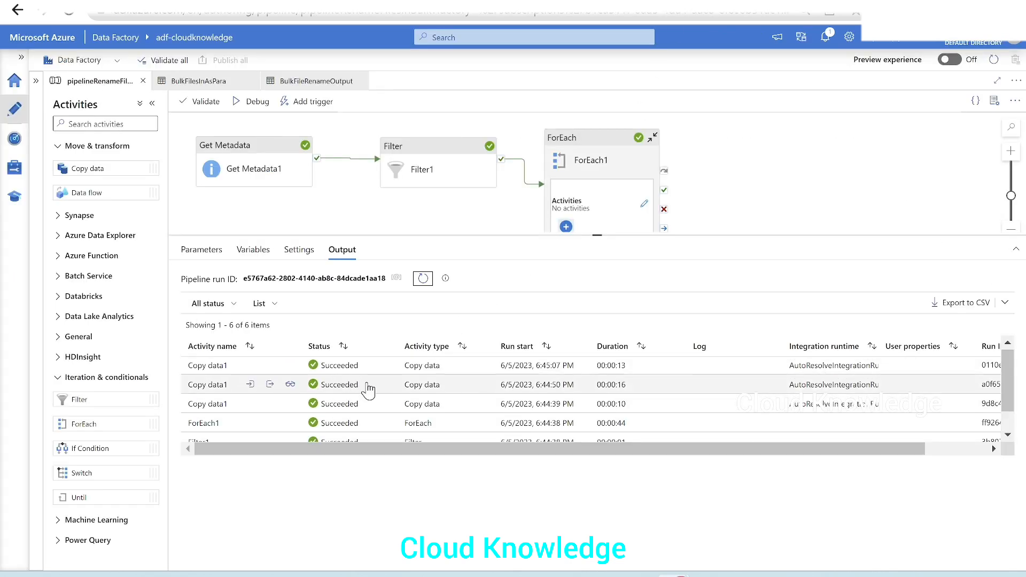
Examine the Filter1 activity's output from the debug run to review the file names passed to the loop
scroll(368, 390, down, 2)
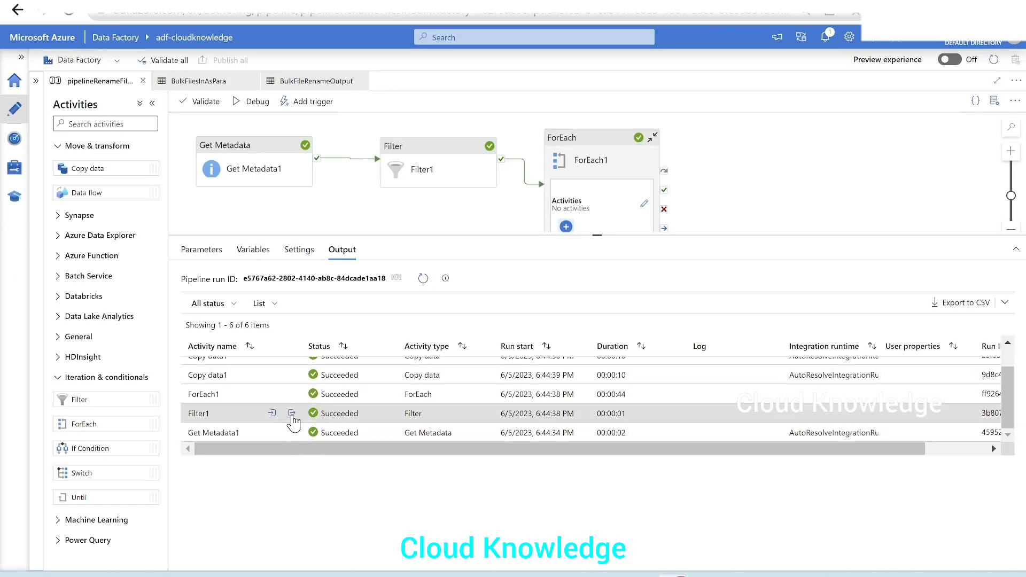
click(292, 413)
scroll(319, 344, down, 5)
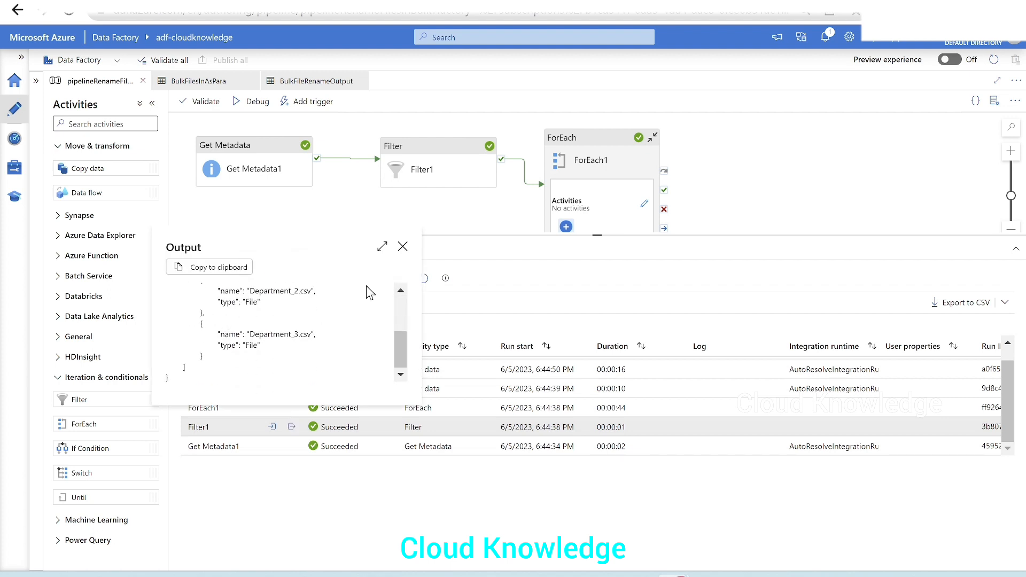
click(403, 248)
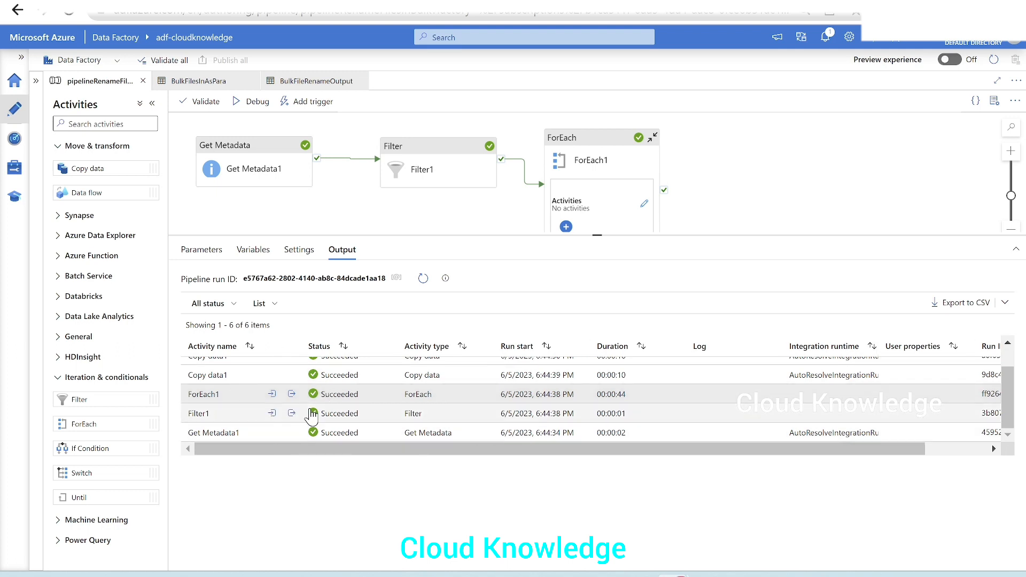
scroll(299, 414, up, 2)
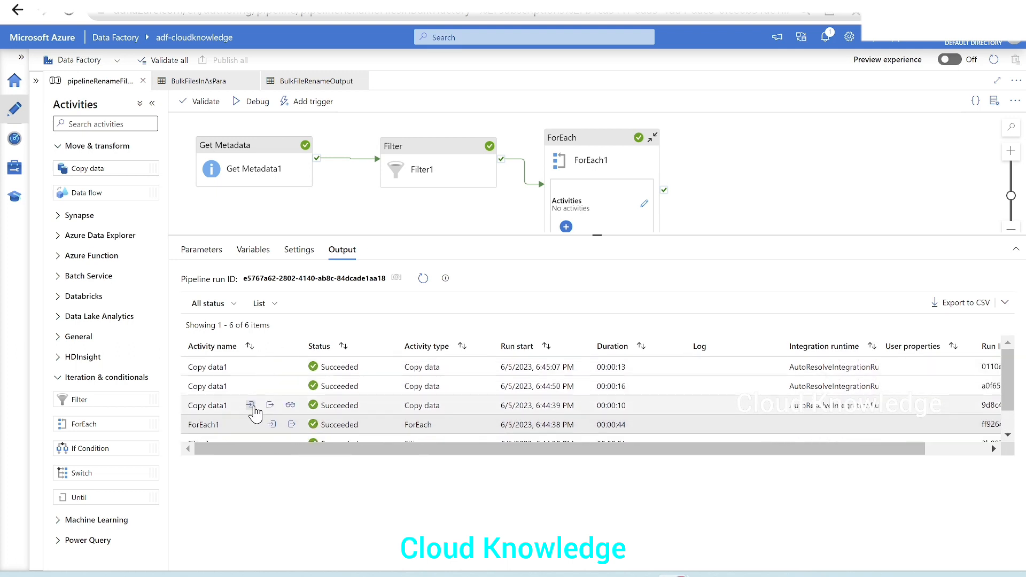